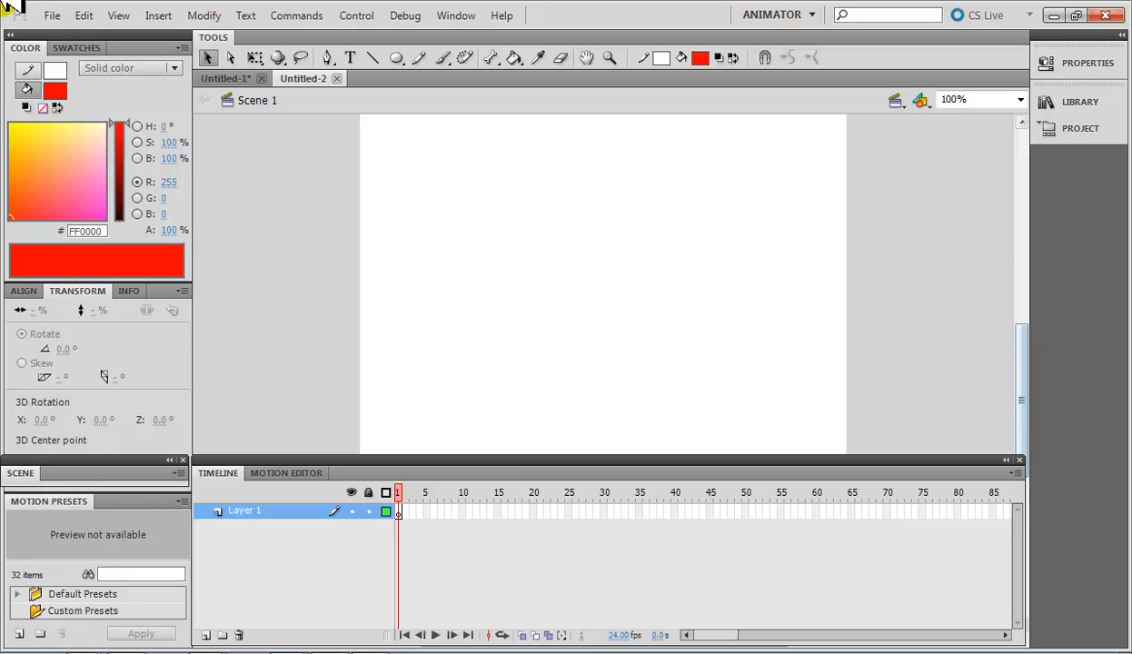
Step: Create a new ActionScript 3.0 document with the default 550 by 400 px stage and 24 fps frame rate
click(260, 226)
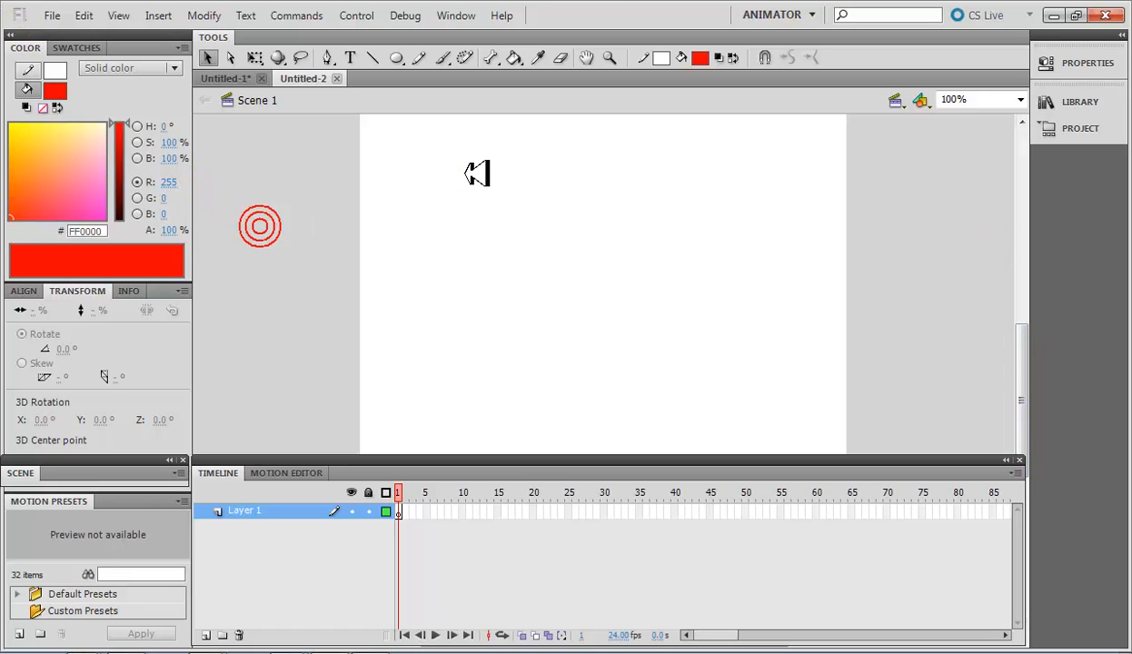
click(295, 159)
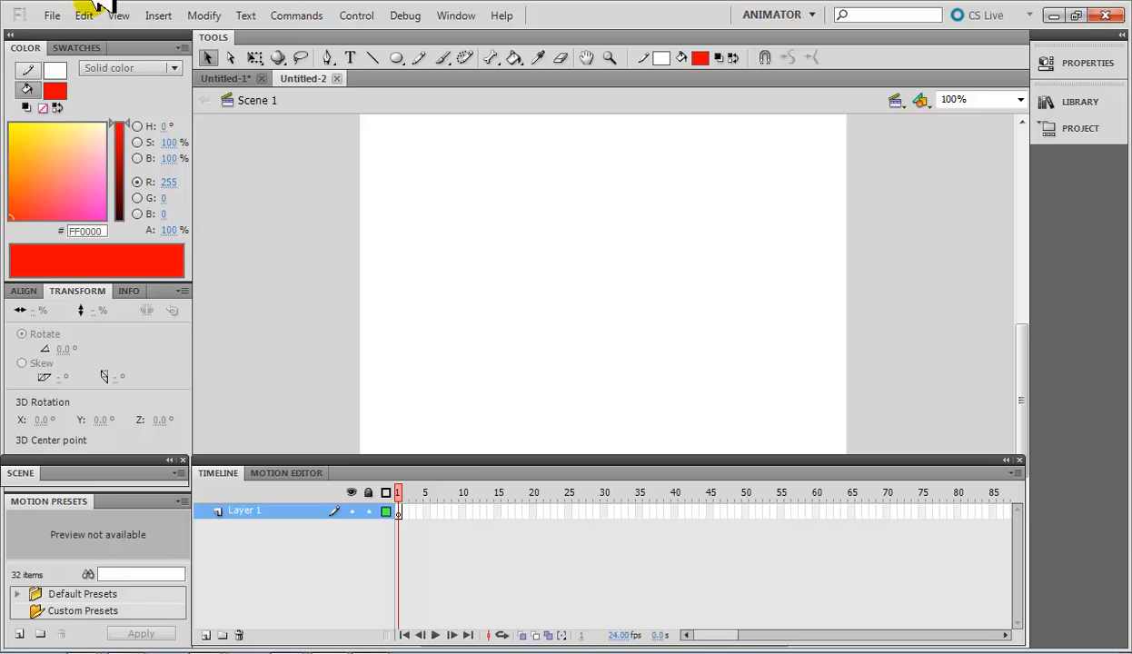
click(56, 16)
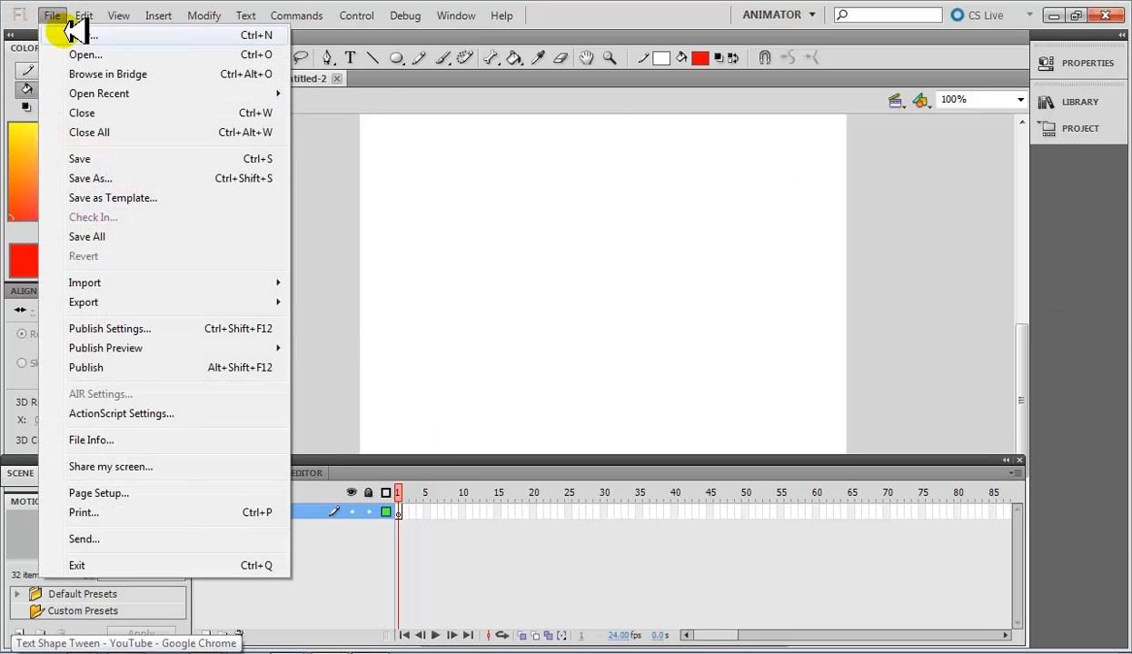
click(73, 34)
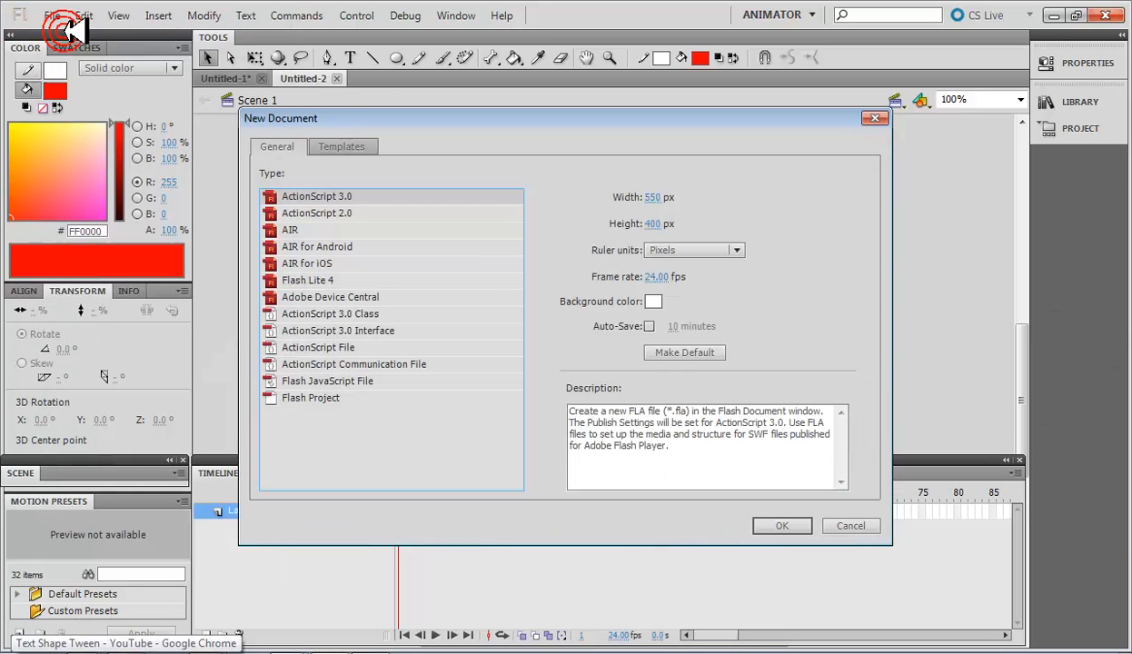
click(327, 195)
click(782, 526)
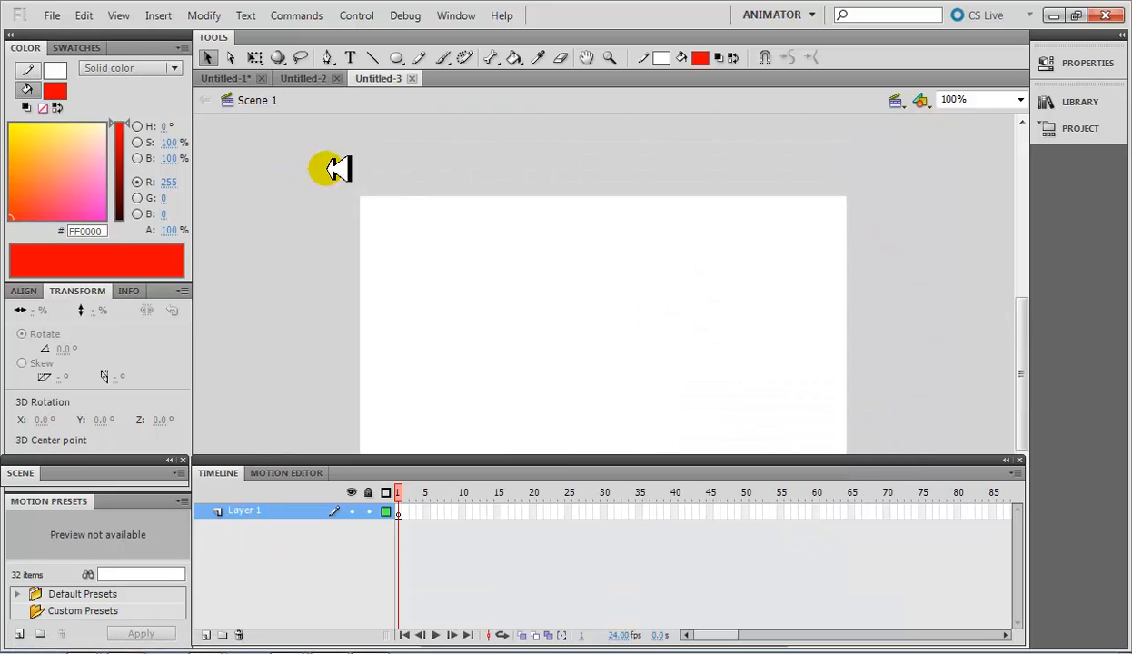
click(520, 134)
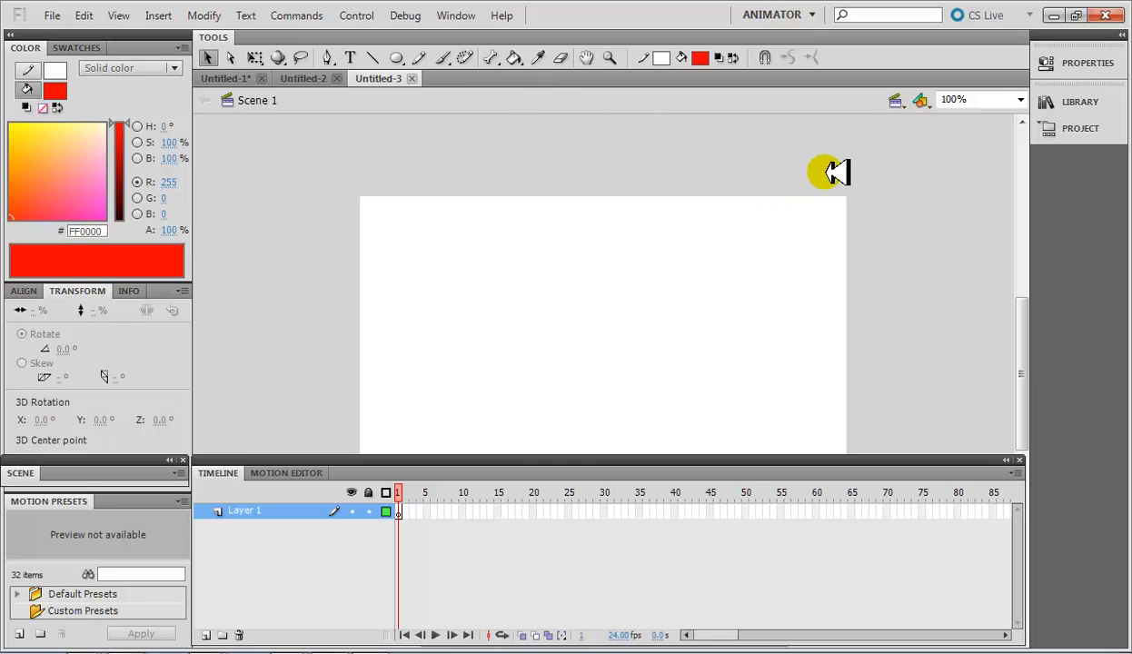
Step: Try the Classic and Debug workspace layouts, and return to the Animator workspace
click(815, 15)
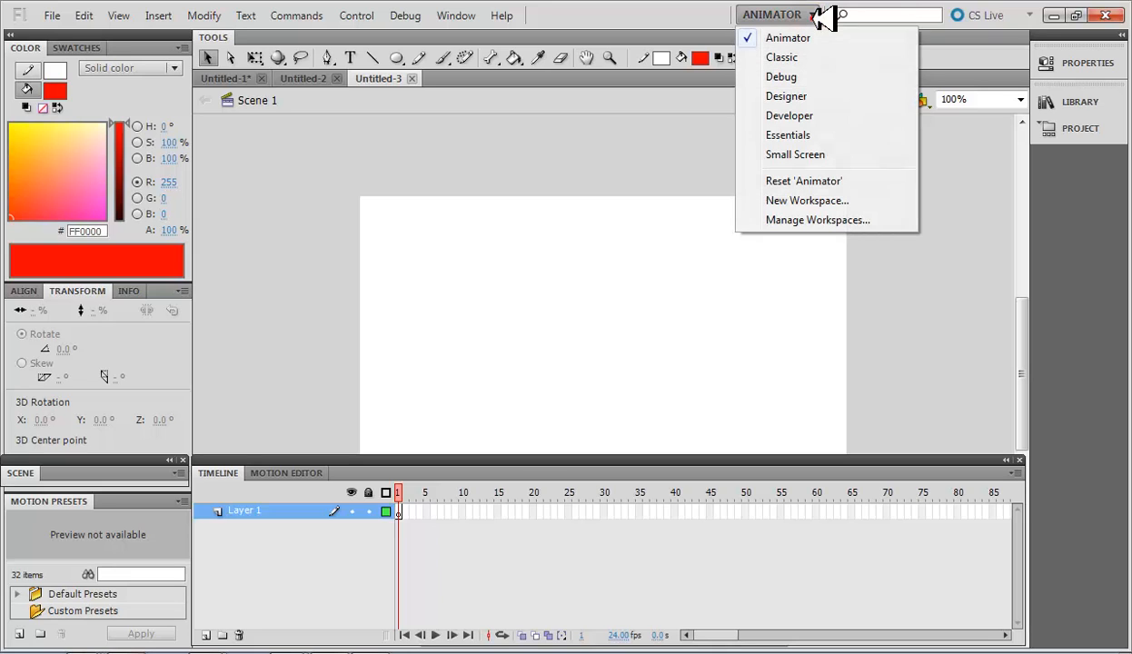
click(796, 58)
click(825, 14)
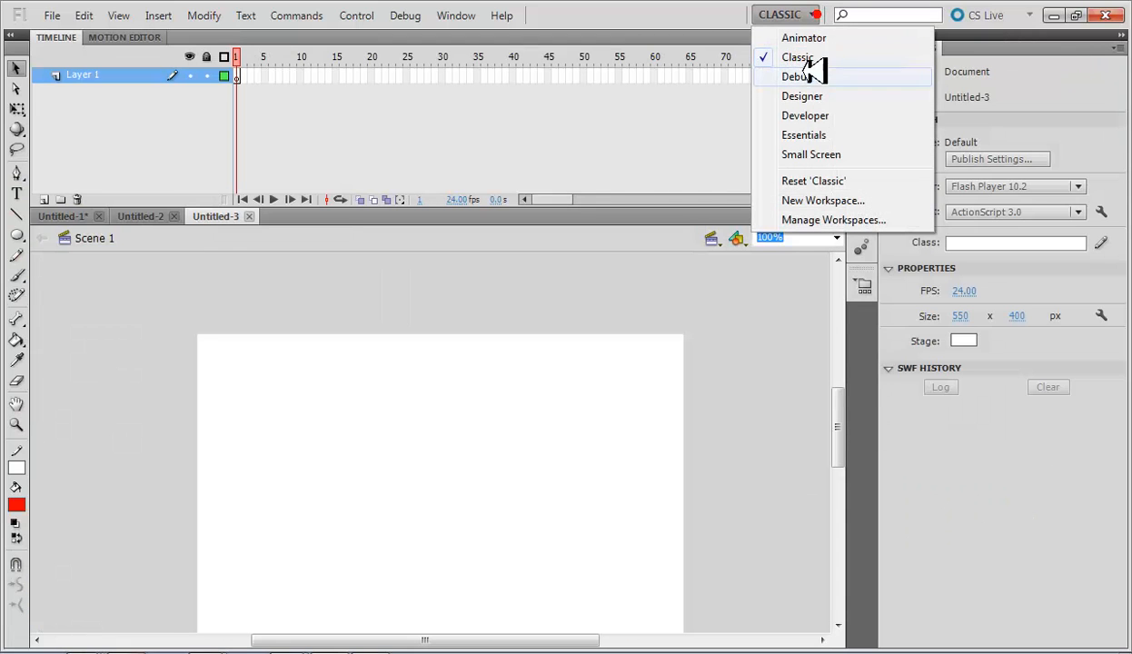
click(803, 76)
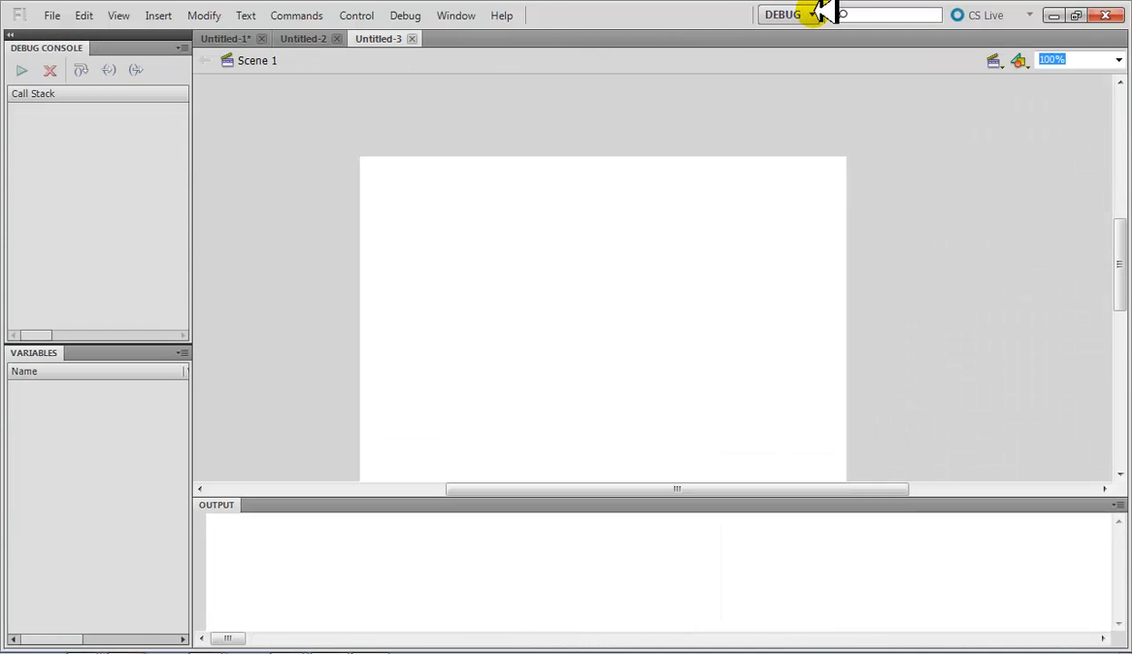
click(820, 12)
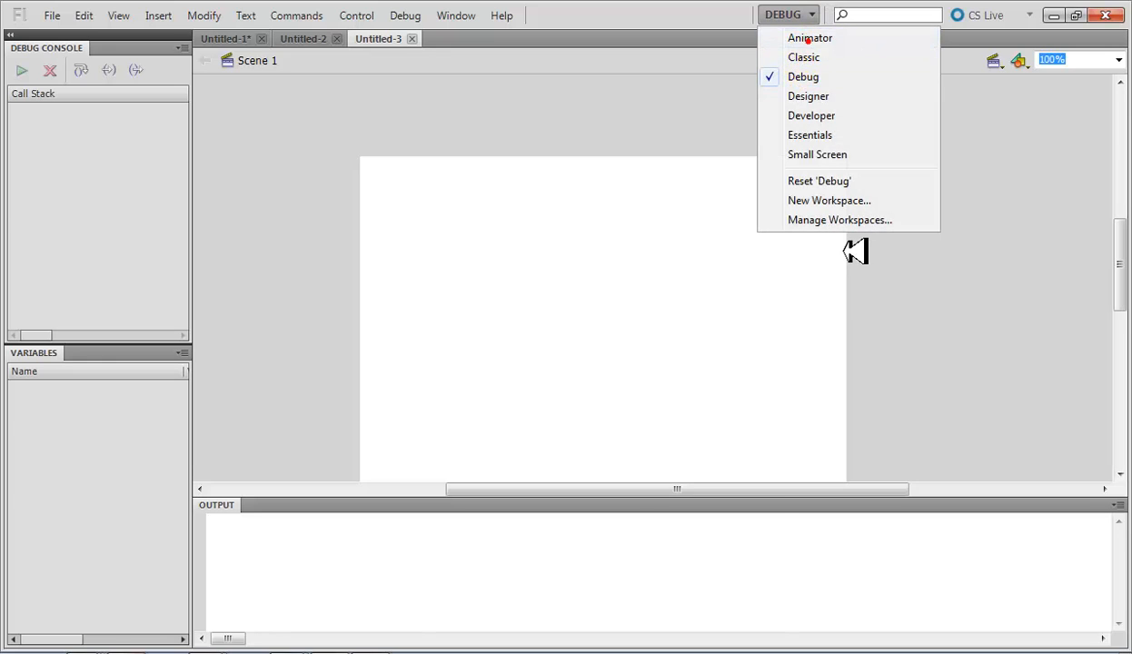
click(807, 39)
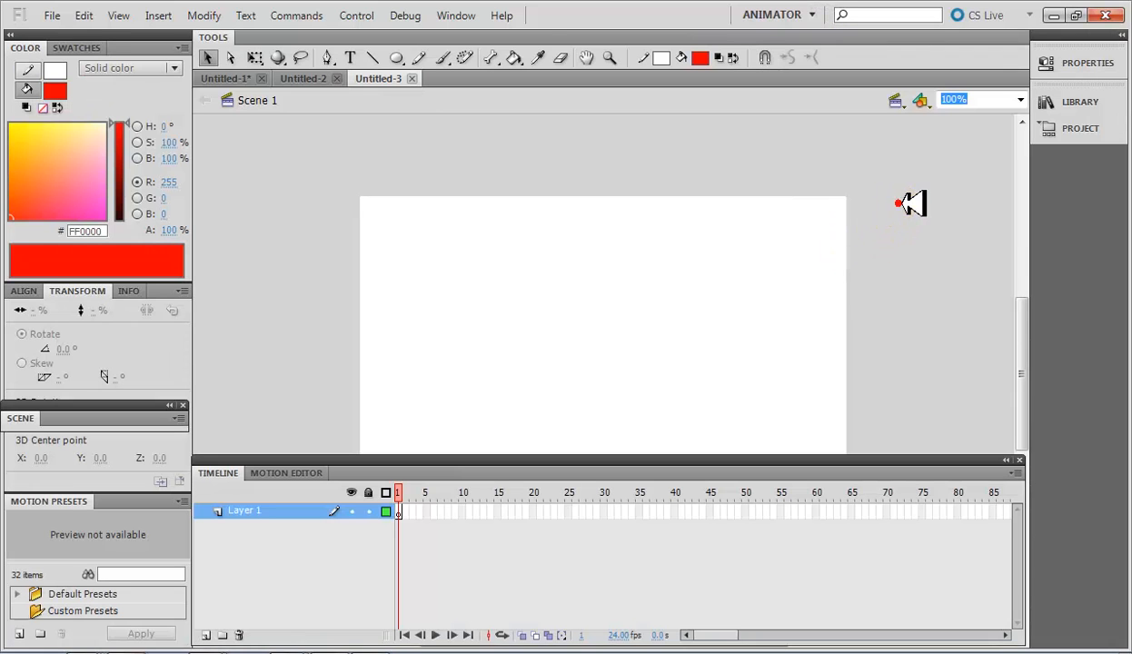
Step: Draw a red star in the stage's upper-left area with the PolyStar Tool, using star style, 5 sides and 0.50 point size
scroll(1027, 338, up, 1)
drag(1031, 338, 1010, 363)
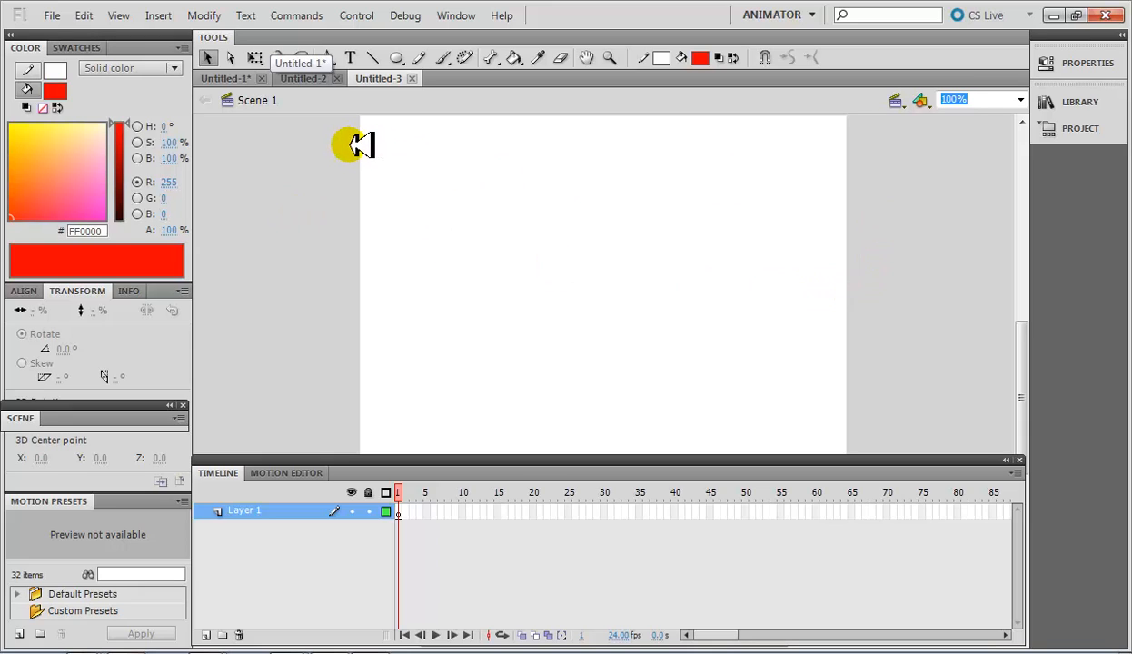
click(397, 58)
drag(405, 64, 461, 75)
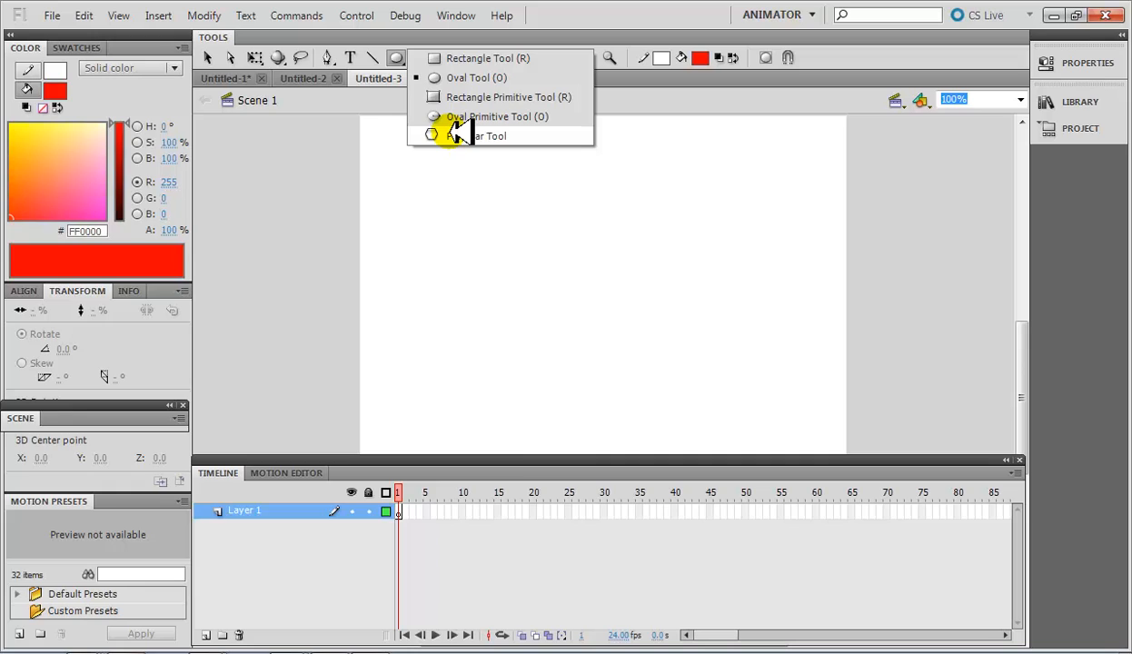
click(461, 134)
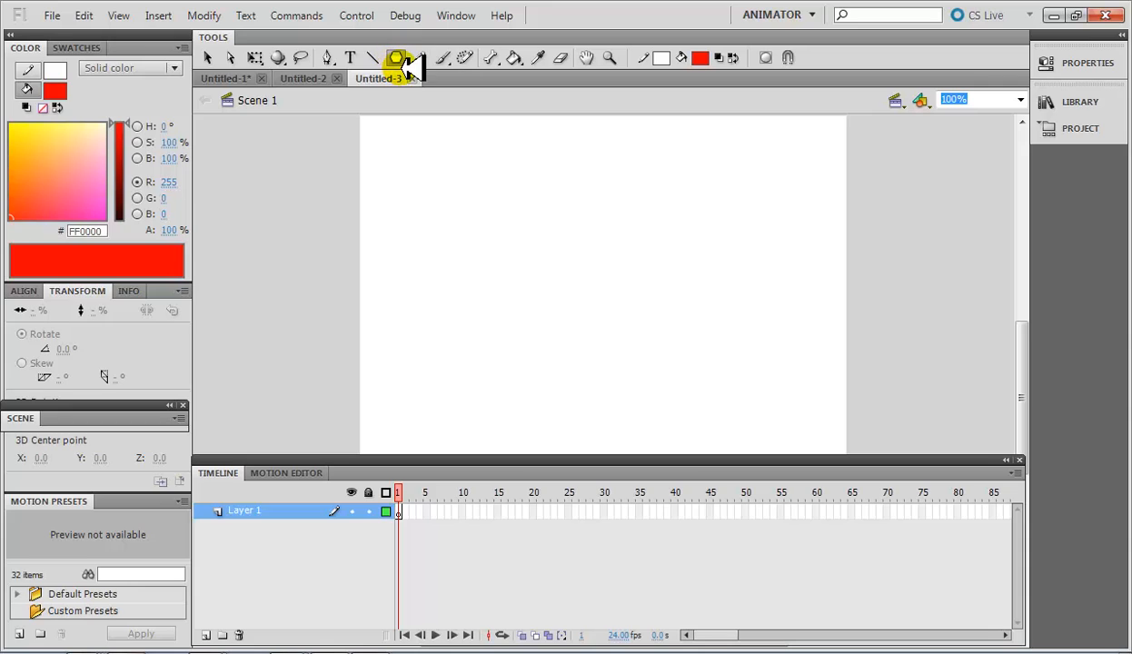
click(1050, 63)
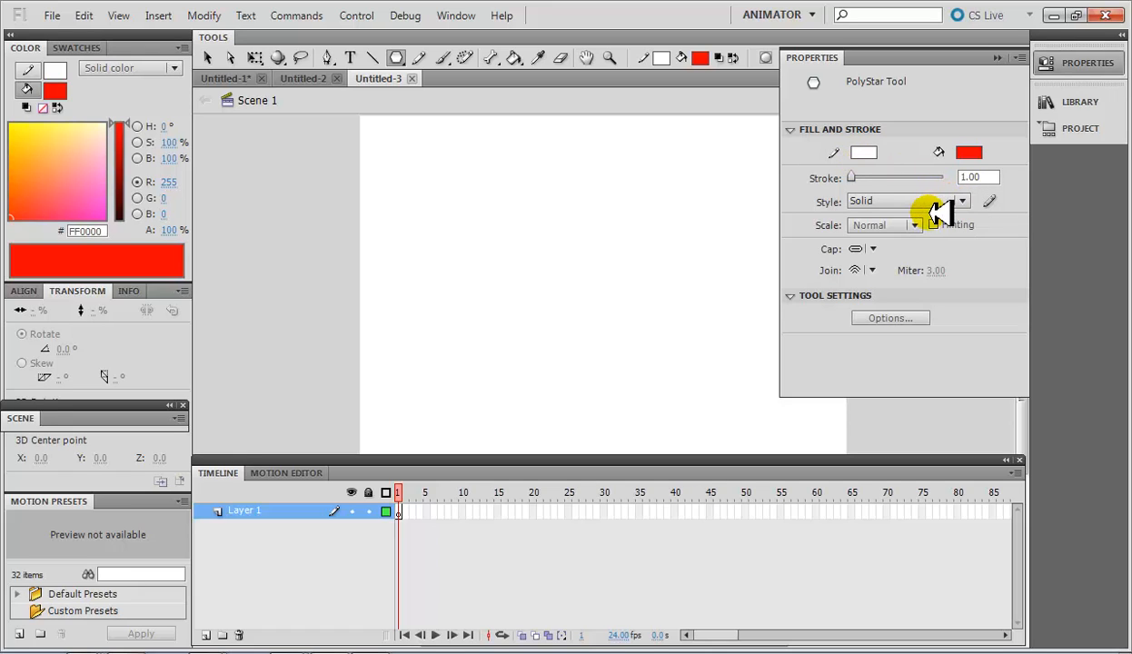
click(871, 317)
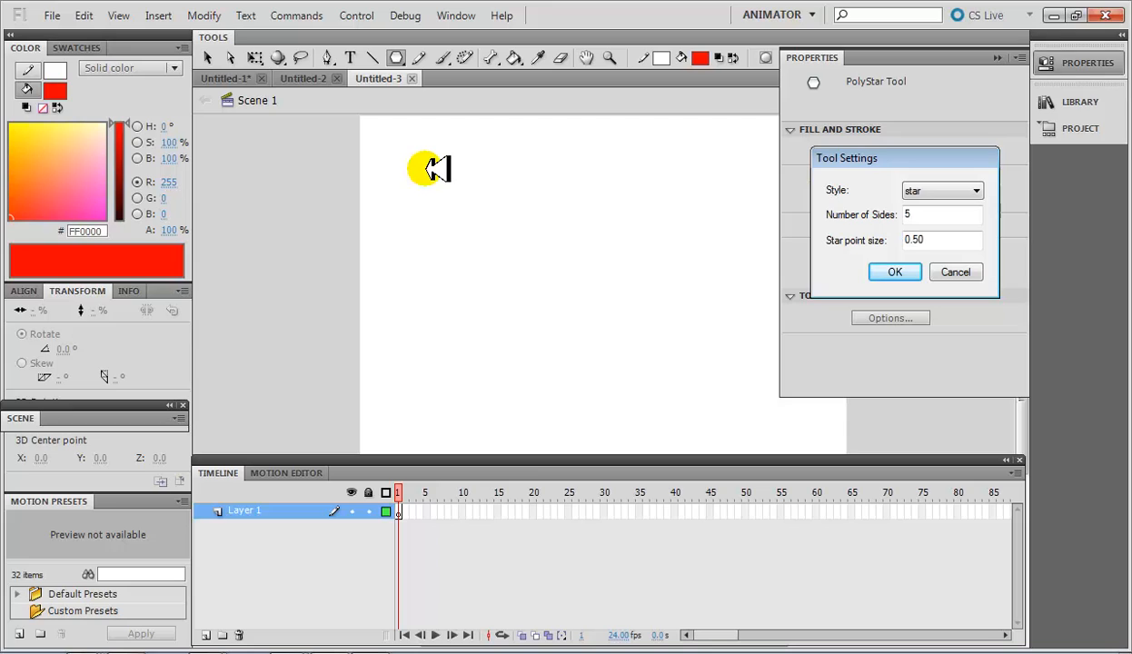
double_click(919, 215)
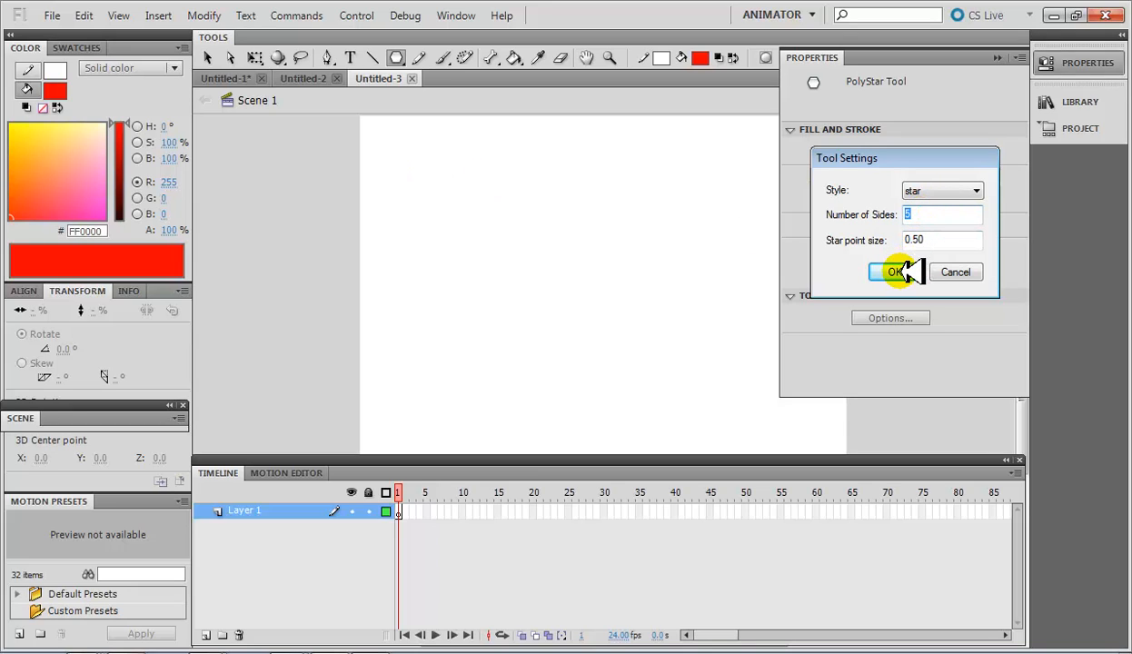
click(895, 272)
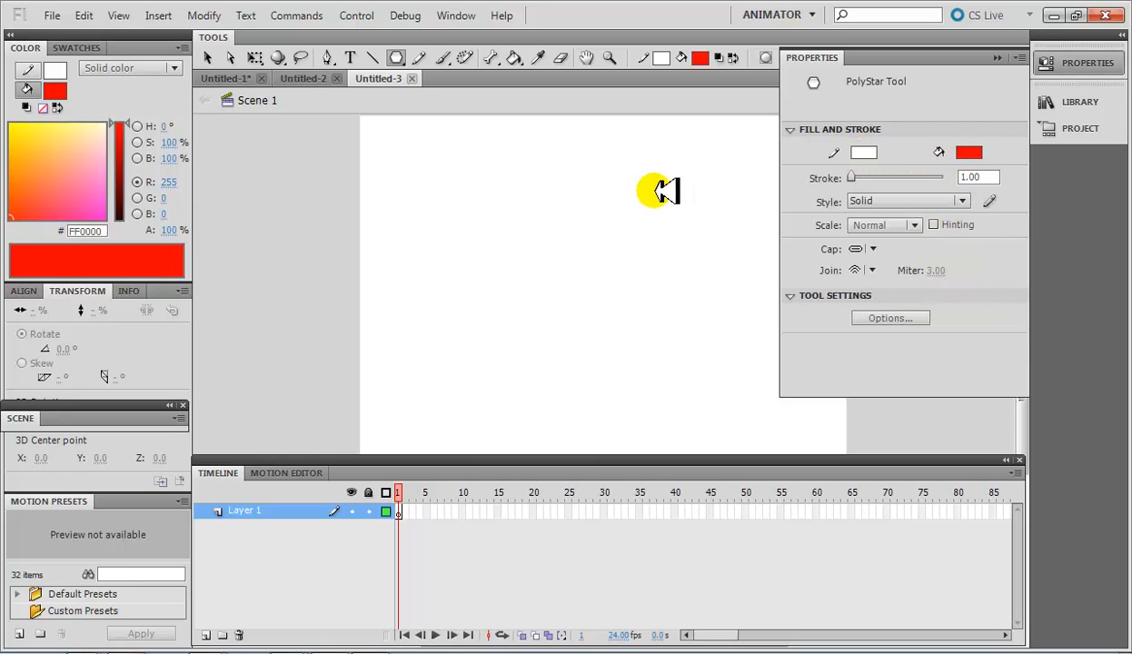
drag(438, 190, 491, 229)
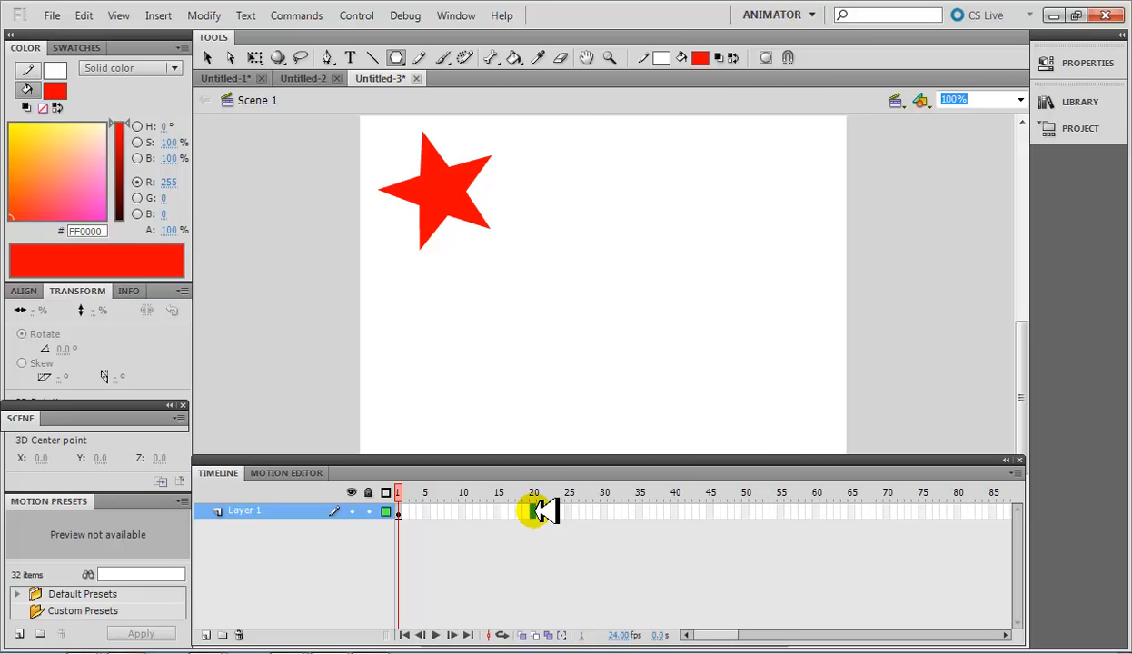
Step: Insert a keyframe at frame 20 of Layer 1 and delete the star from that keyframe
right_click(535, 511)
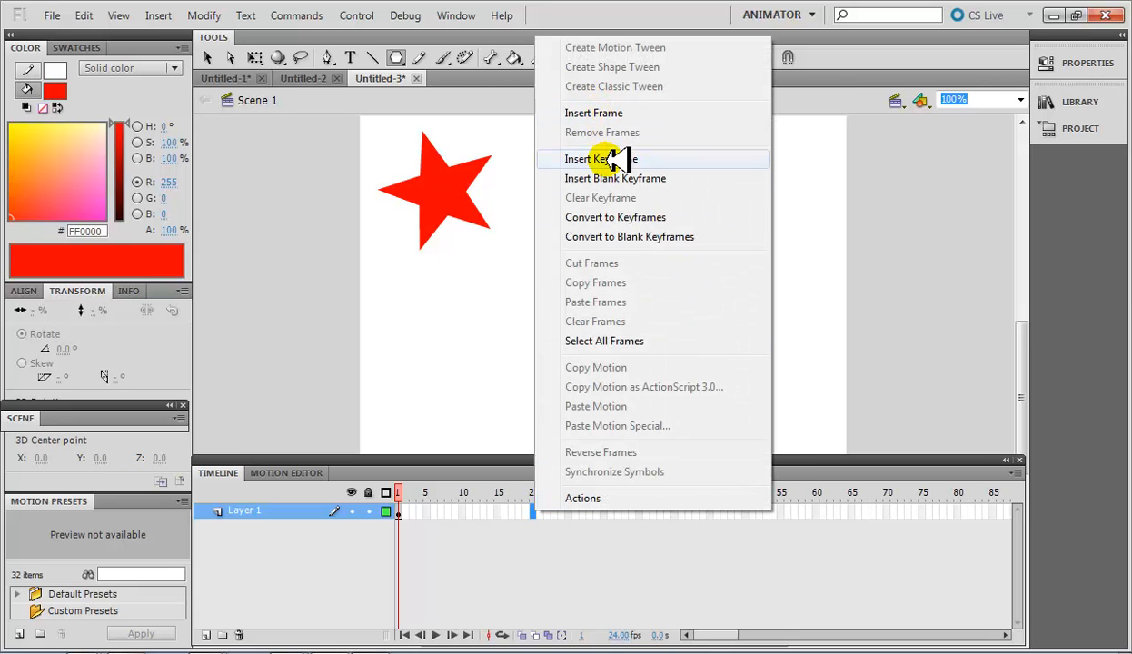
click(605, 159)
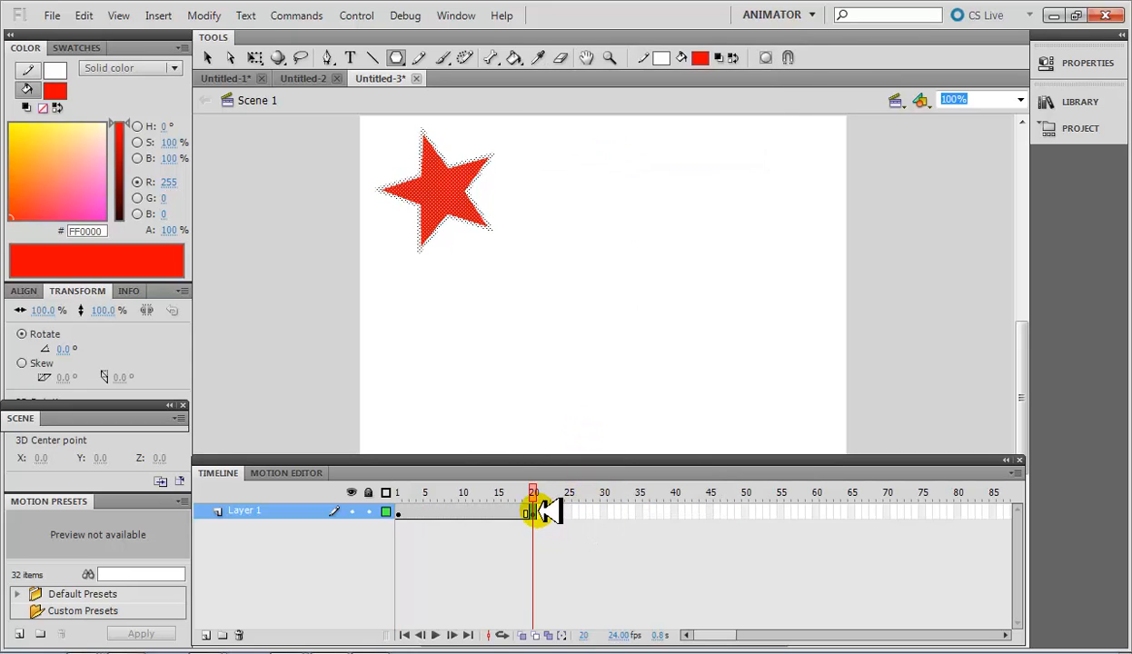
click(531, 335)
click(208, 55)
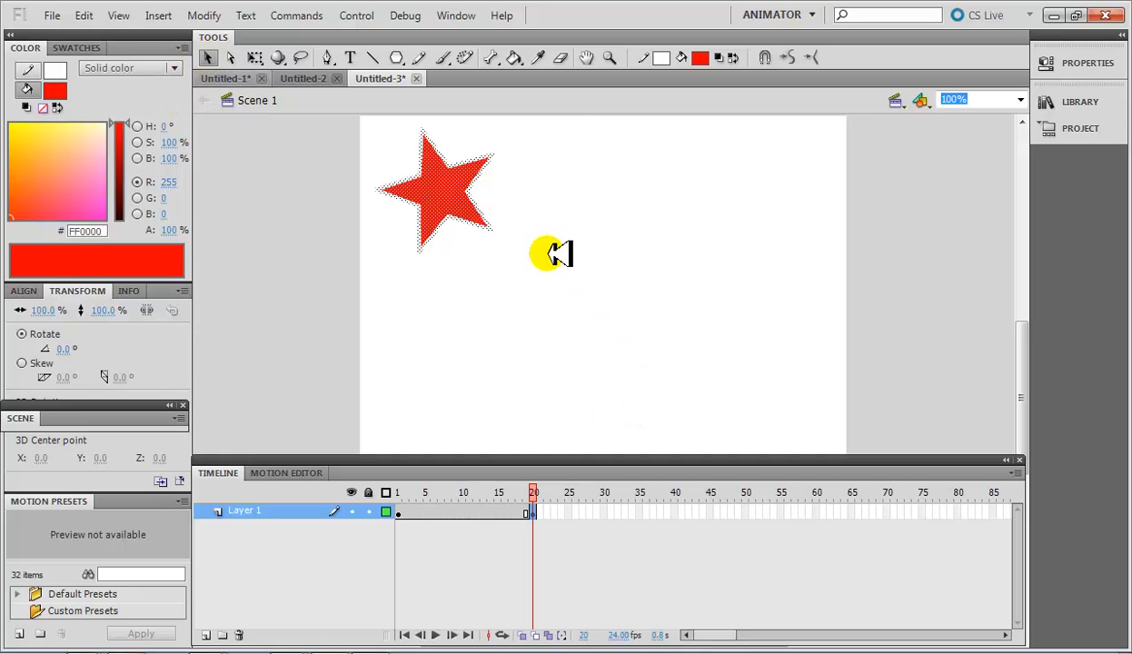
drag(578, 301, 370, 100)
key(Delete)
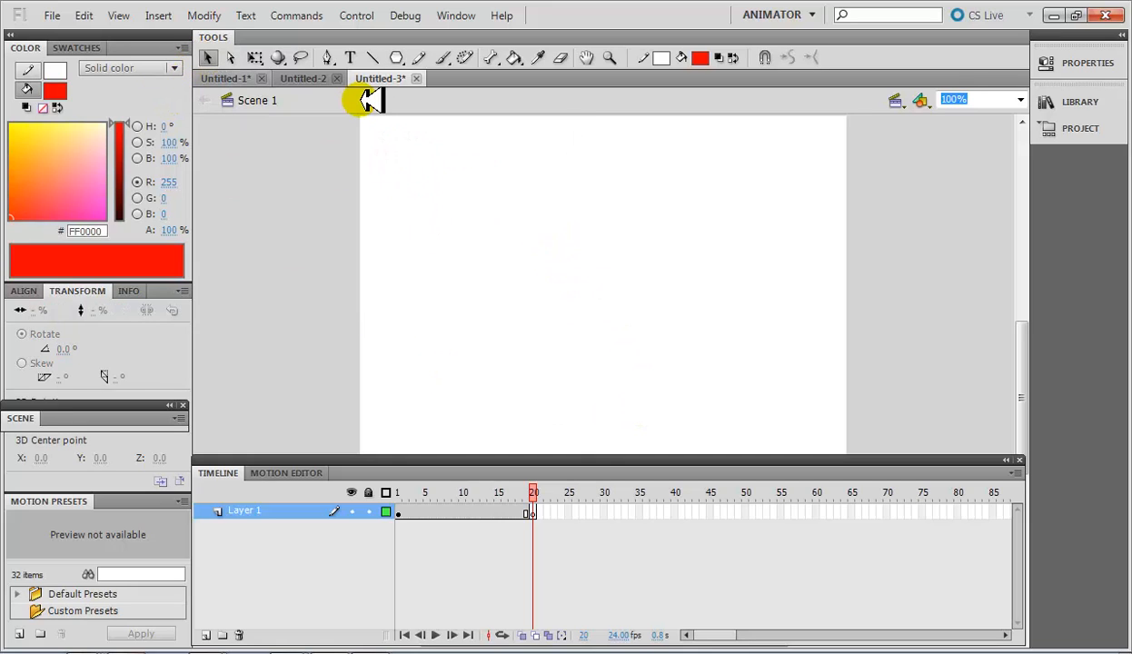
Step: Scrub the timeline between frames 1 and 20 to compare the stage contents at both keyframes
click(536, 495)
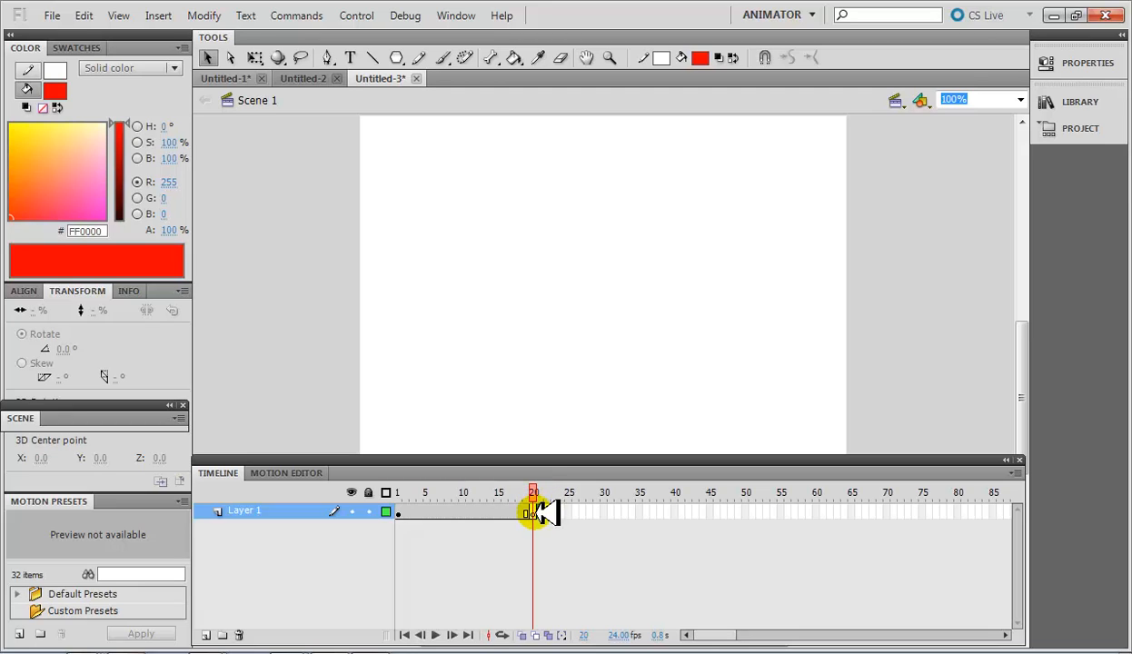
click(529, 516)
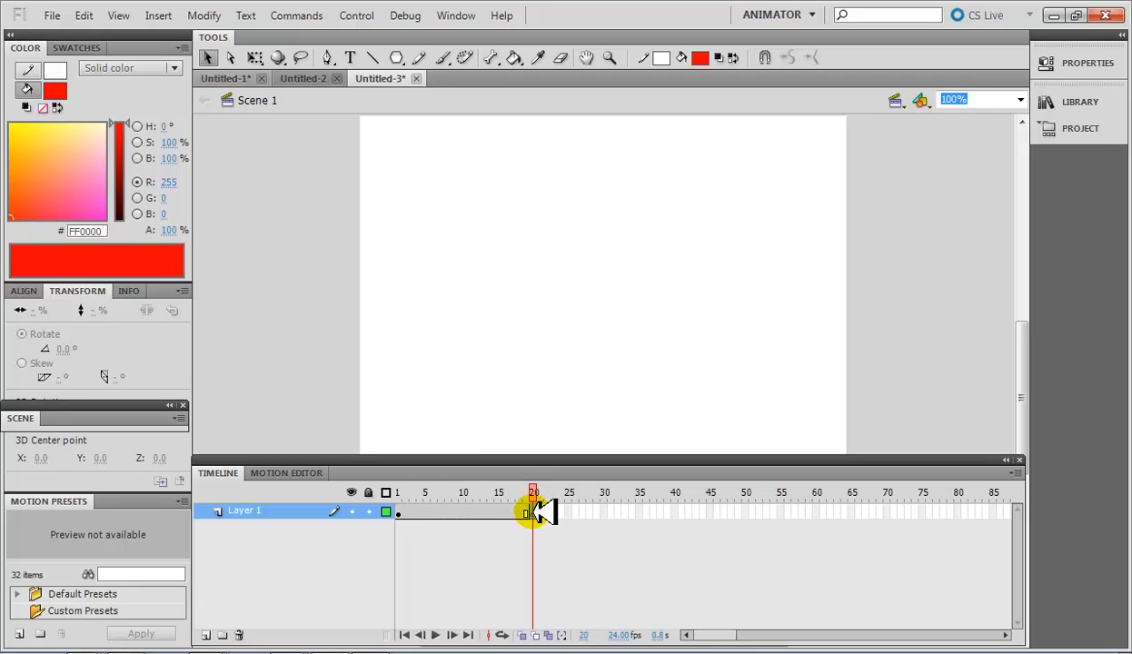
drag(534, 510, 506, 513)
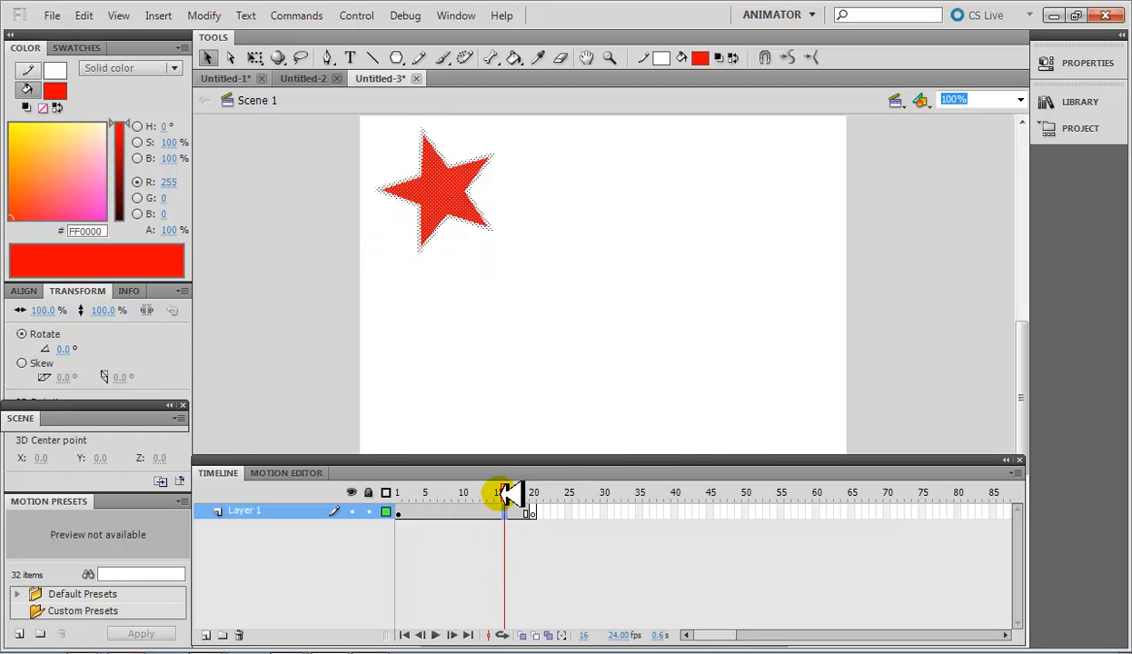
drag(513, 491, 473, 490)
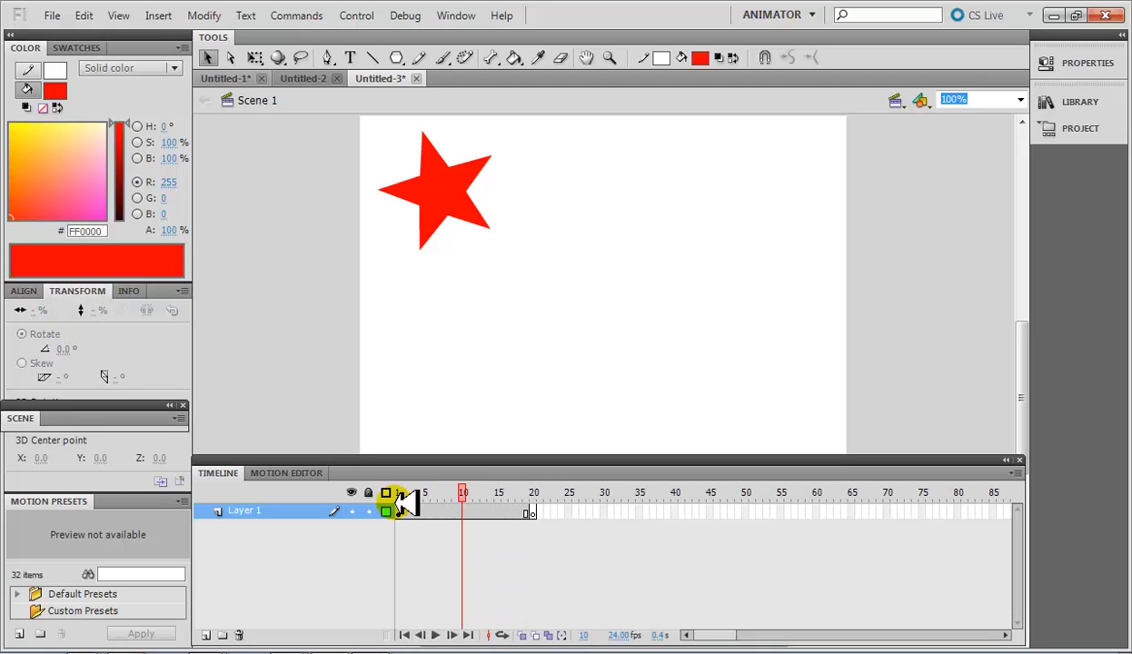
click(391, 512)
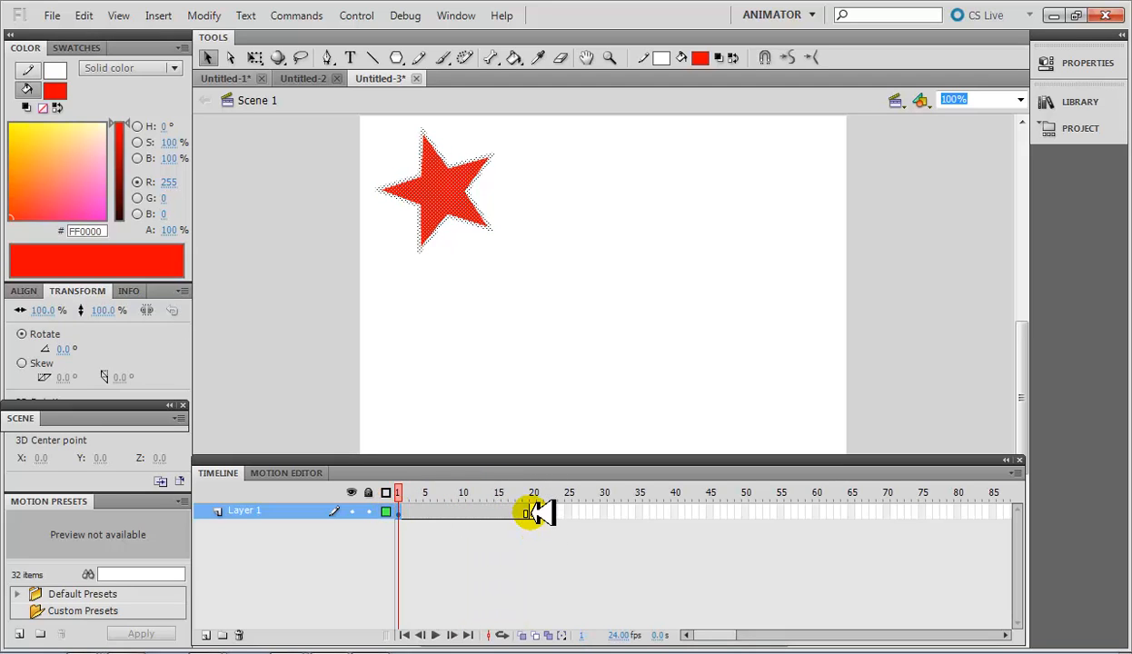
click(533, 513)
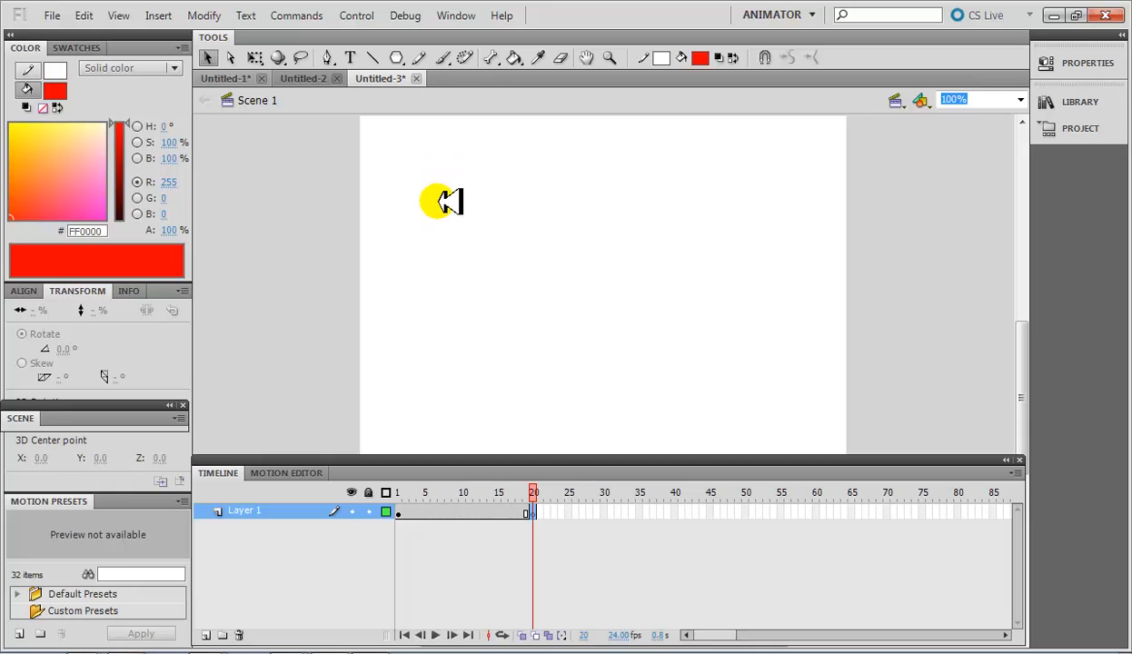
drag(531, 493, 379, 480)
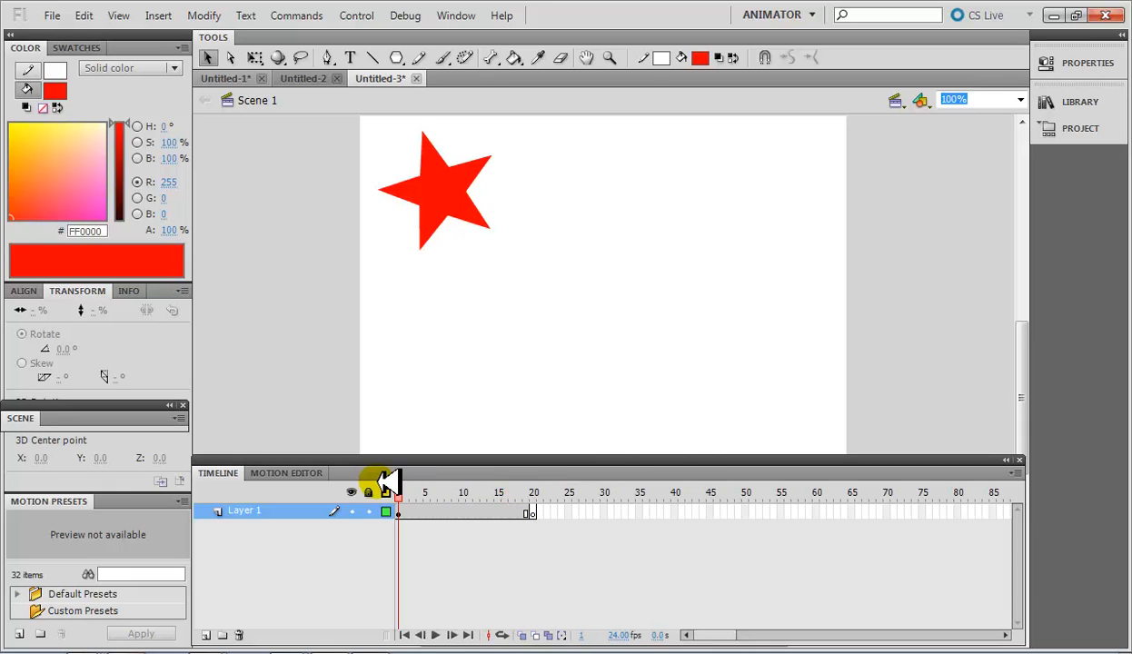
Step: Select frame 20 of Layer 1 and set the PolyStar Tool's style to polygon
click(534, 514)
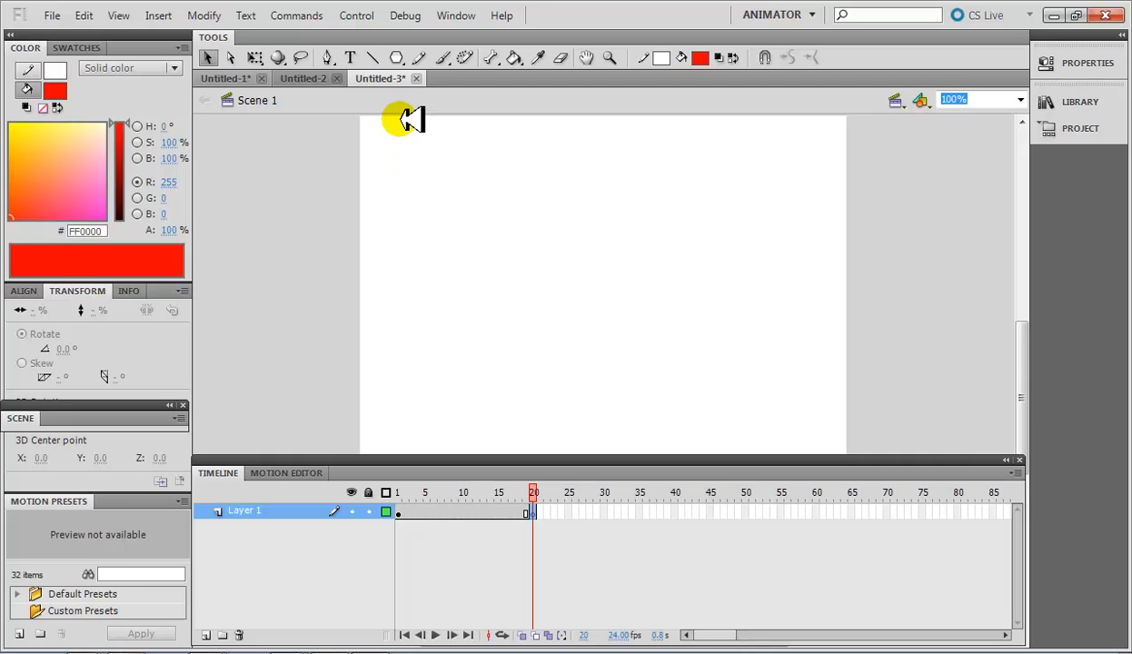
click(408, 58)
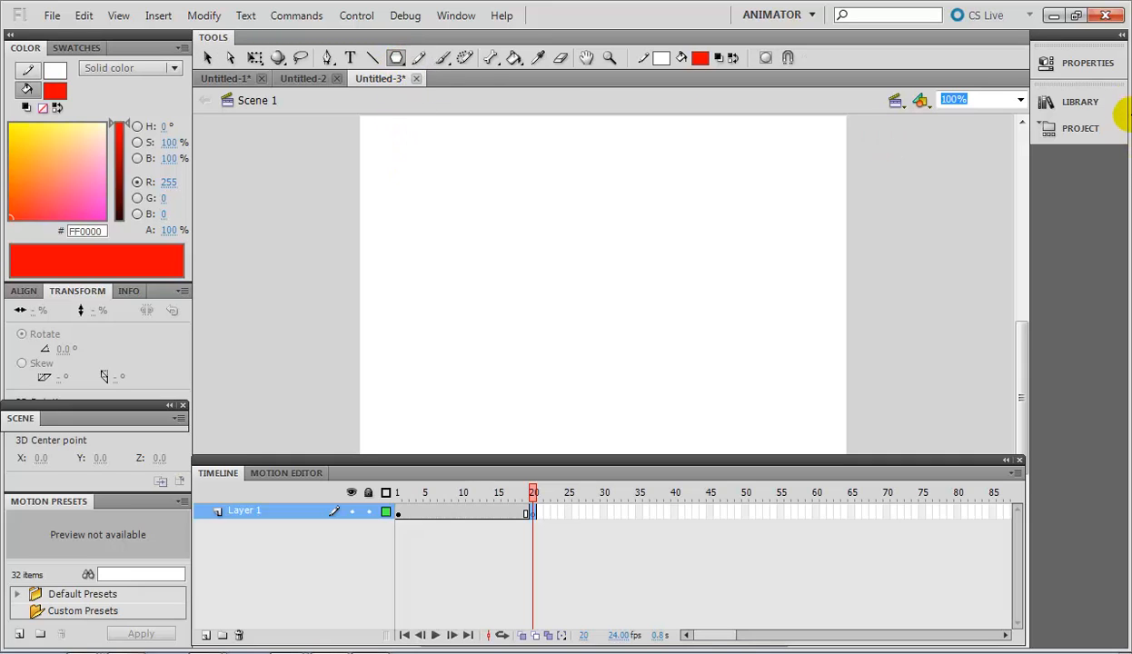
click(1080, 62)
click(889, 318)
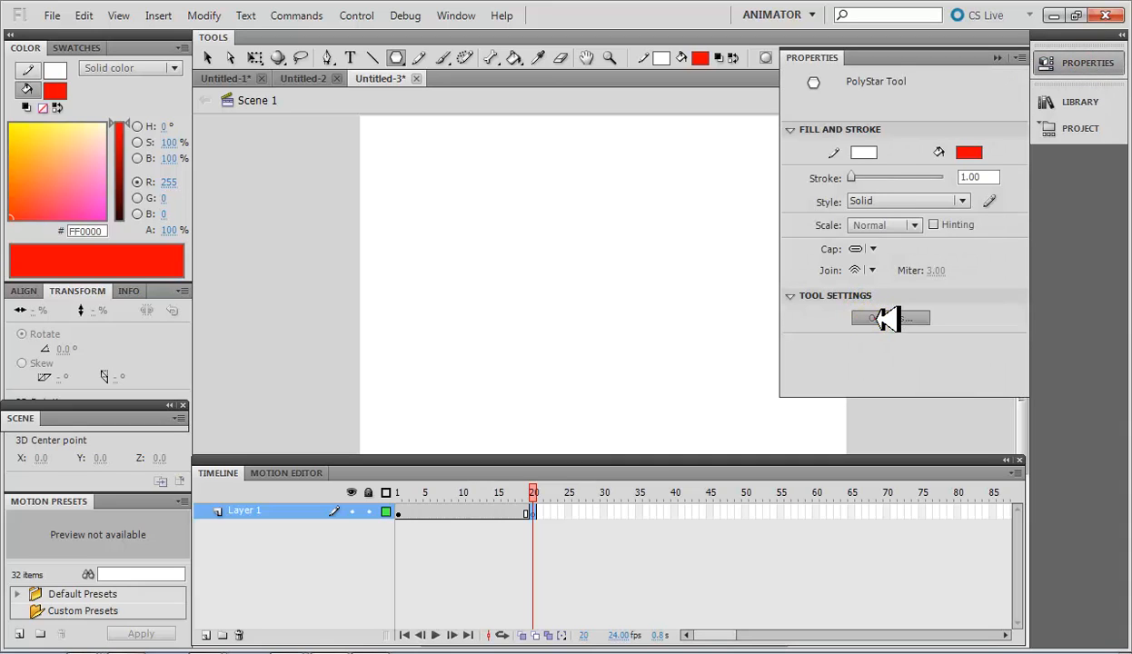
click(924, 192)
click(918, 207)
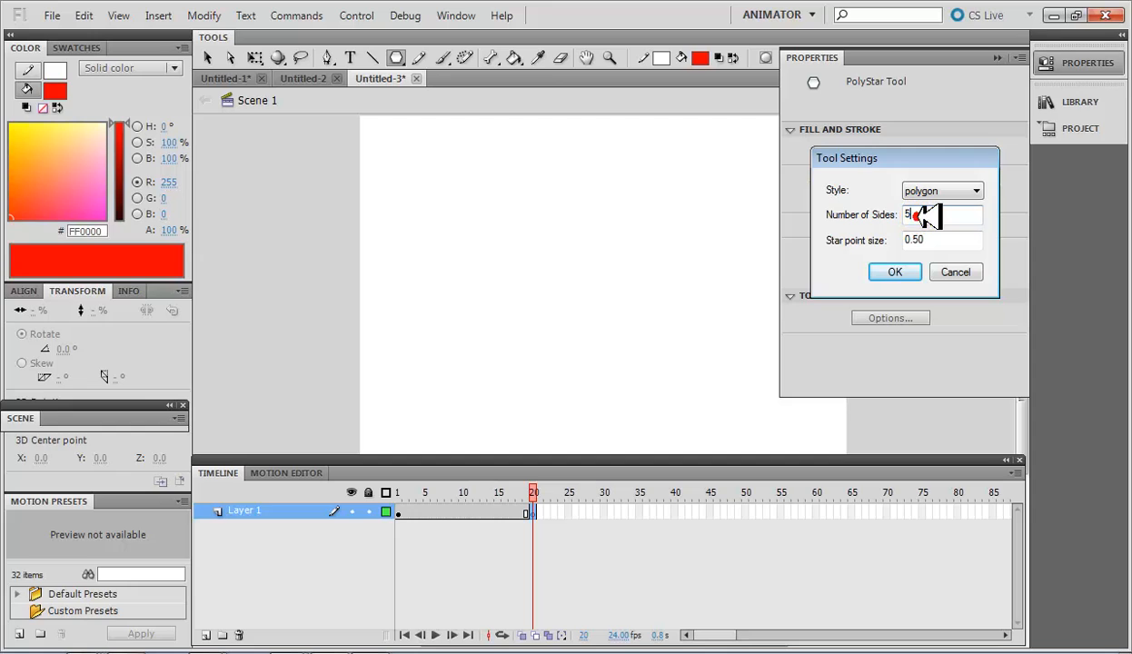
click(895, 271)
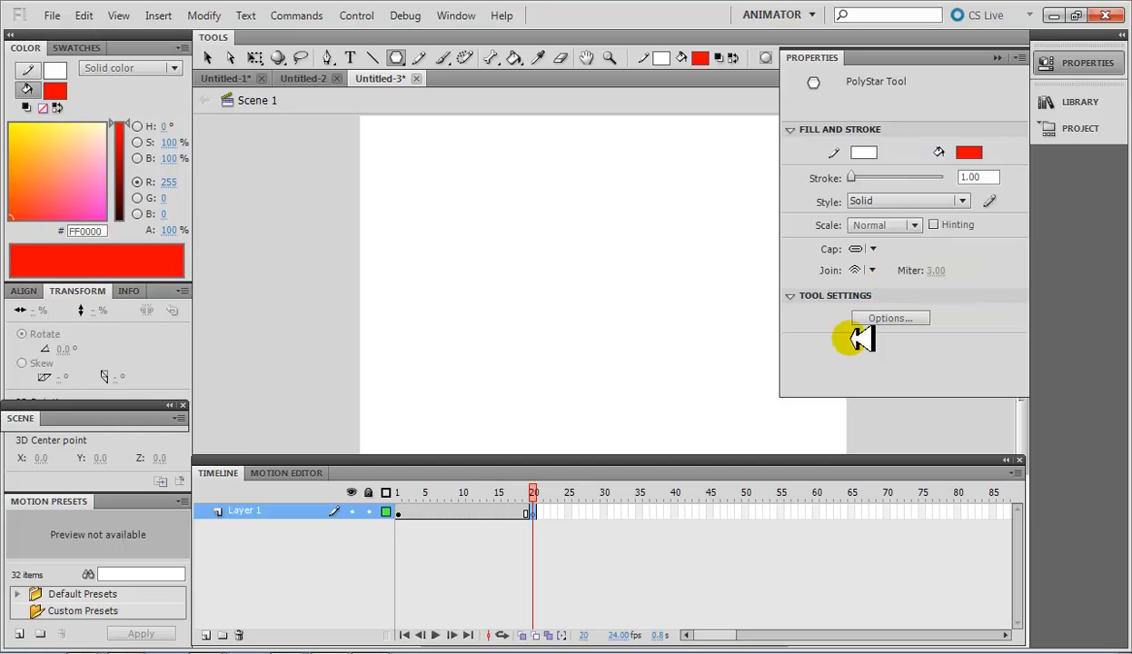
Step: Draw a red pentagon at frame 20 of Layer 1 in the stage's upper-left area with the PolyStar Tool
click(510, 516)
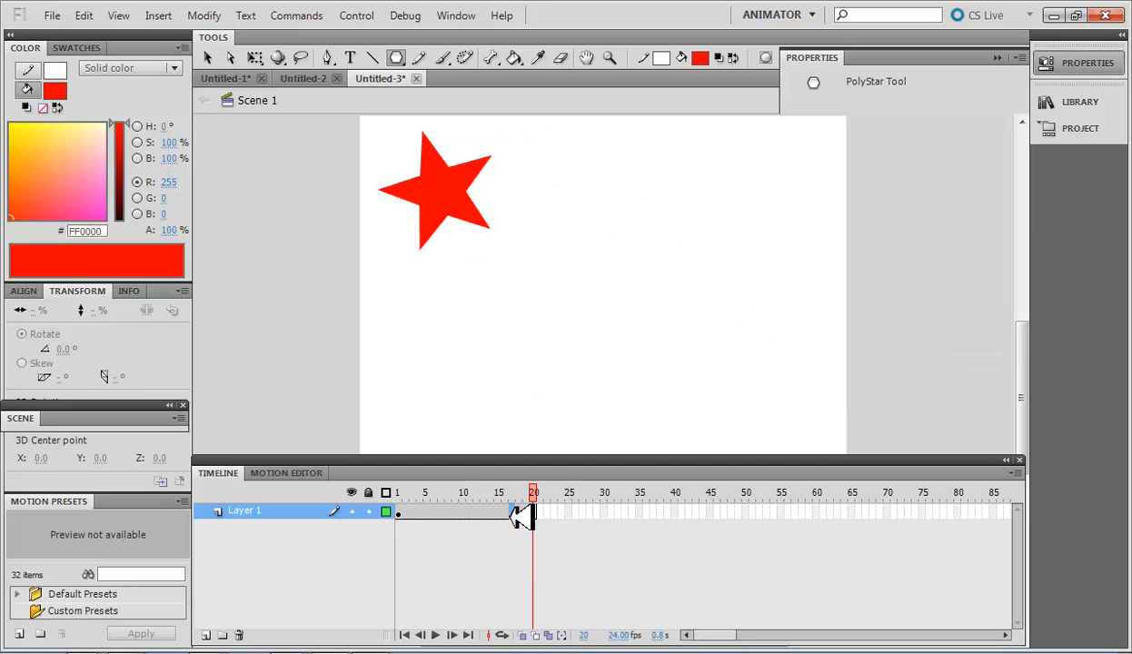
click(512, 514)
click(534, 510)
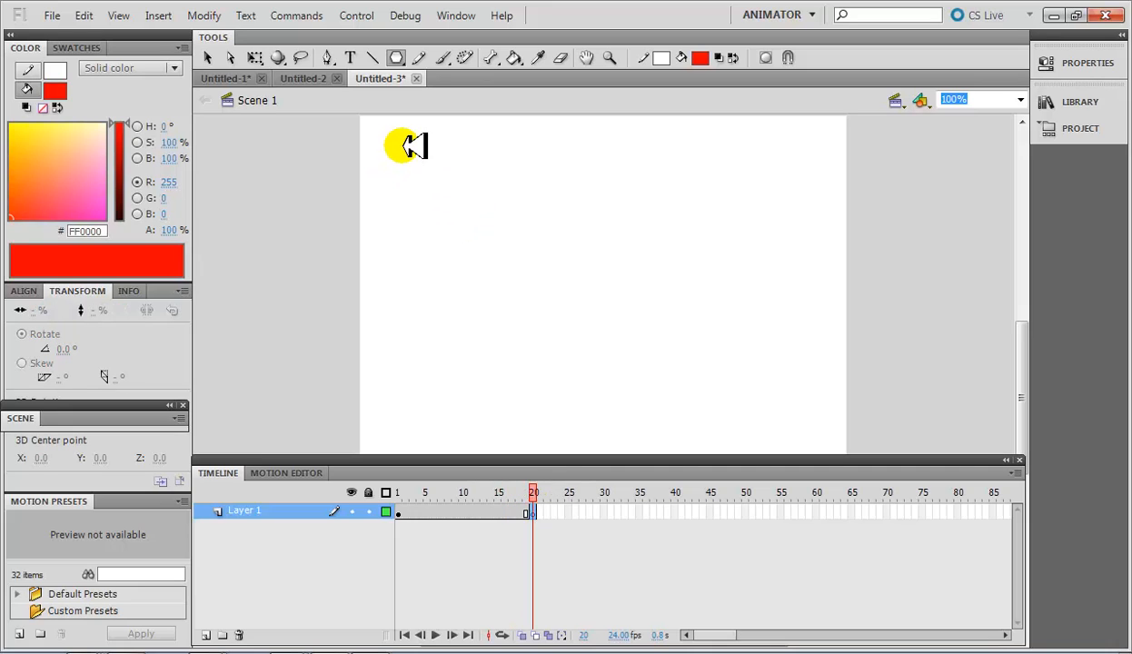
drag(403, 144, 480, 201)
key(ctrl+z)
click(527, 511)
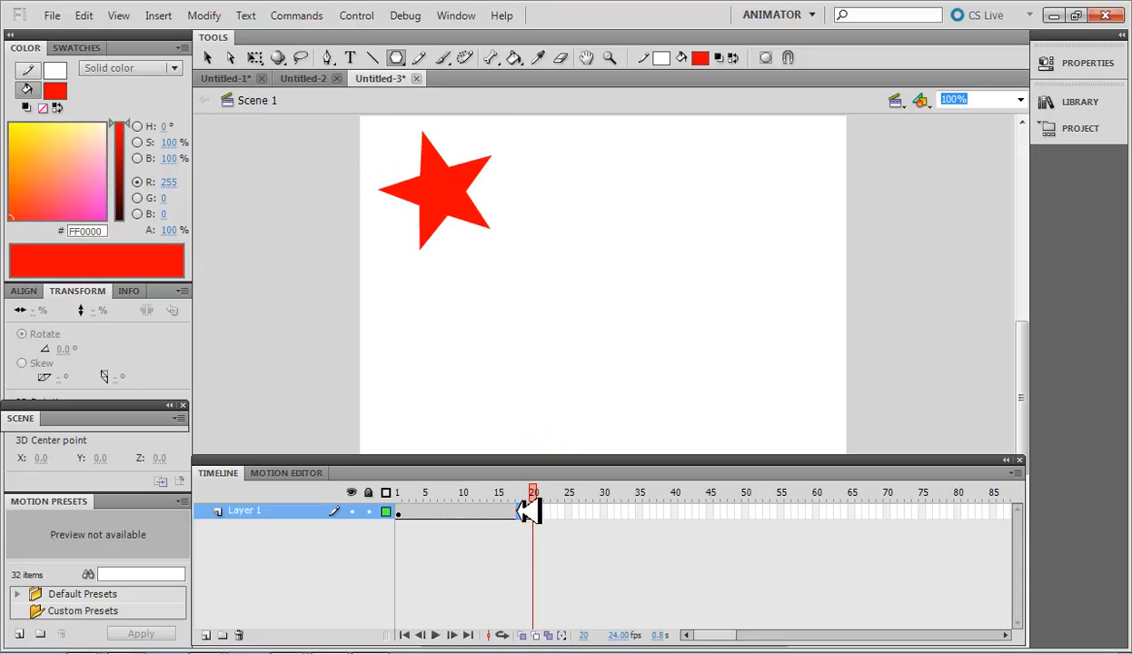
click(520, 511)
click(534, 512)
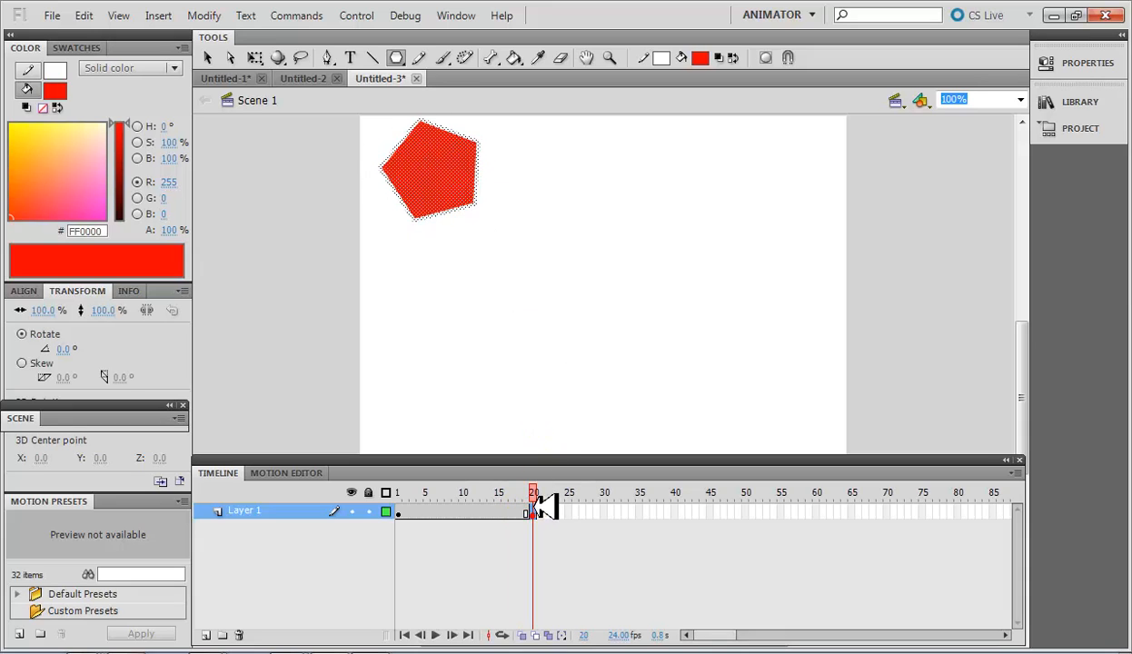
Step: Move the pentagon at frame 20 slightly right and down with the Selection Tool to align it with the star's position
click(208, 57)
drag(525, 275, 349, 107)
drag(433, 180, 446, 187)
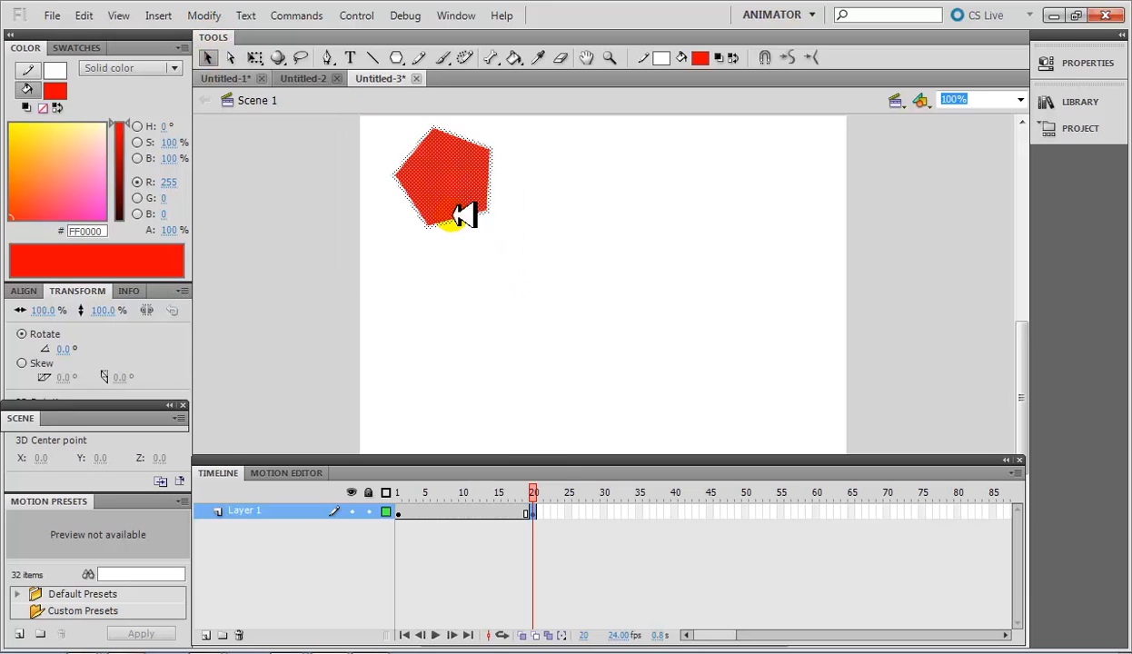
click(521, 492)
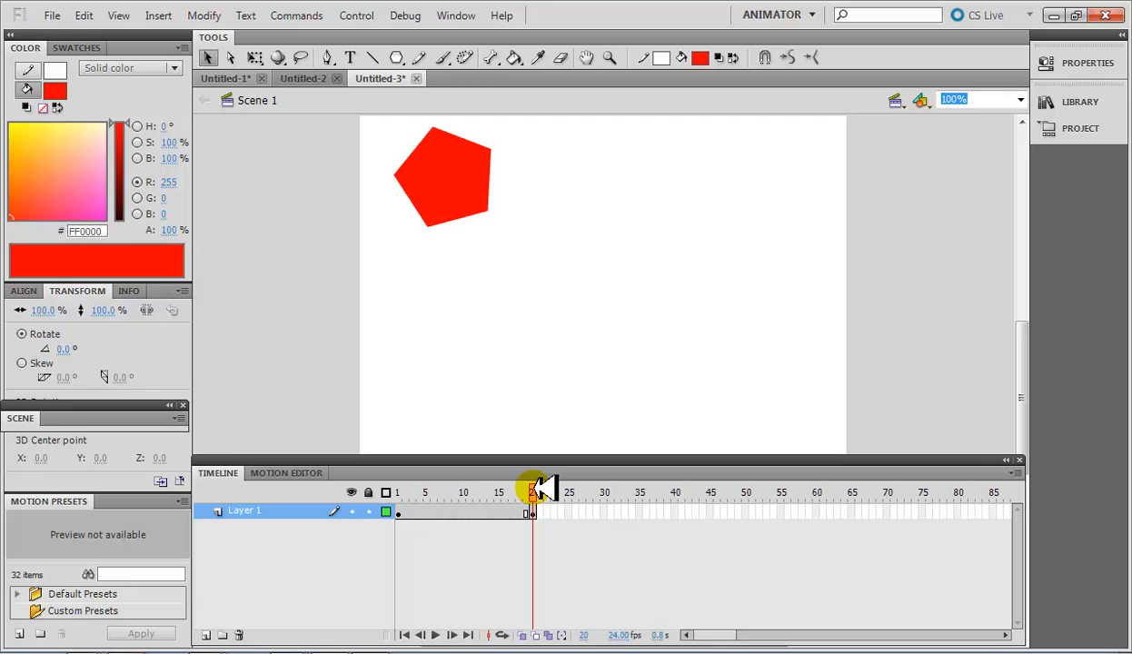
mouse_move(544, 489)
mouse_down()
mouse_move(521, 486)
mouse_move(542, 484)
mouse_up()
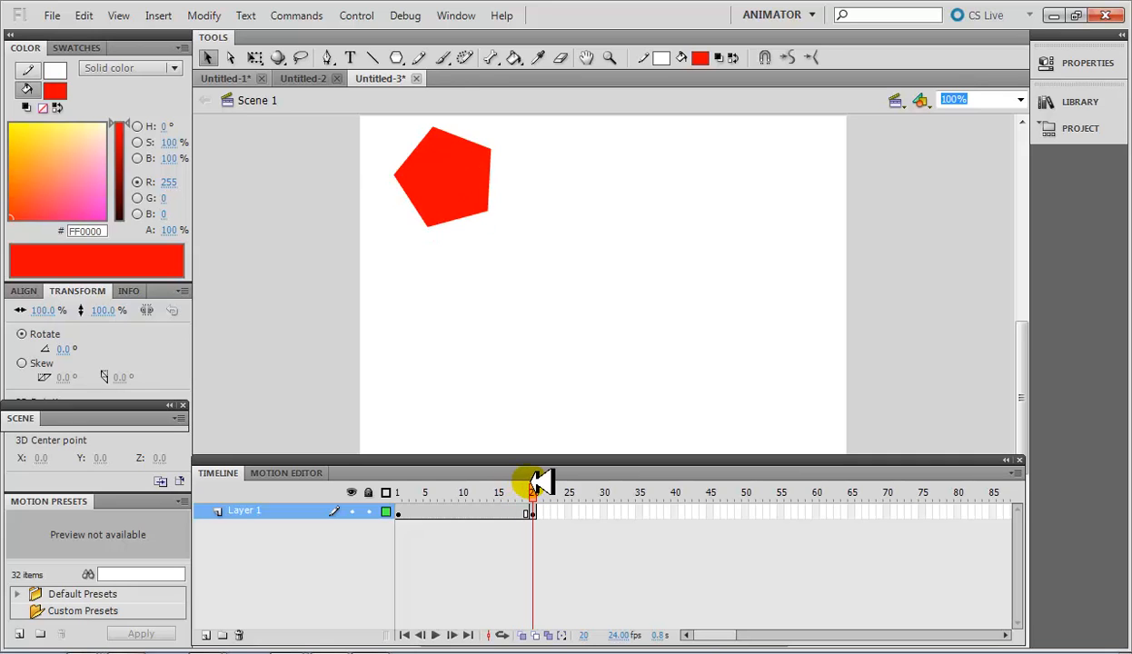
drag(576, 265, 359, 91)
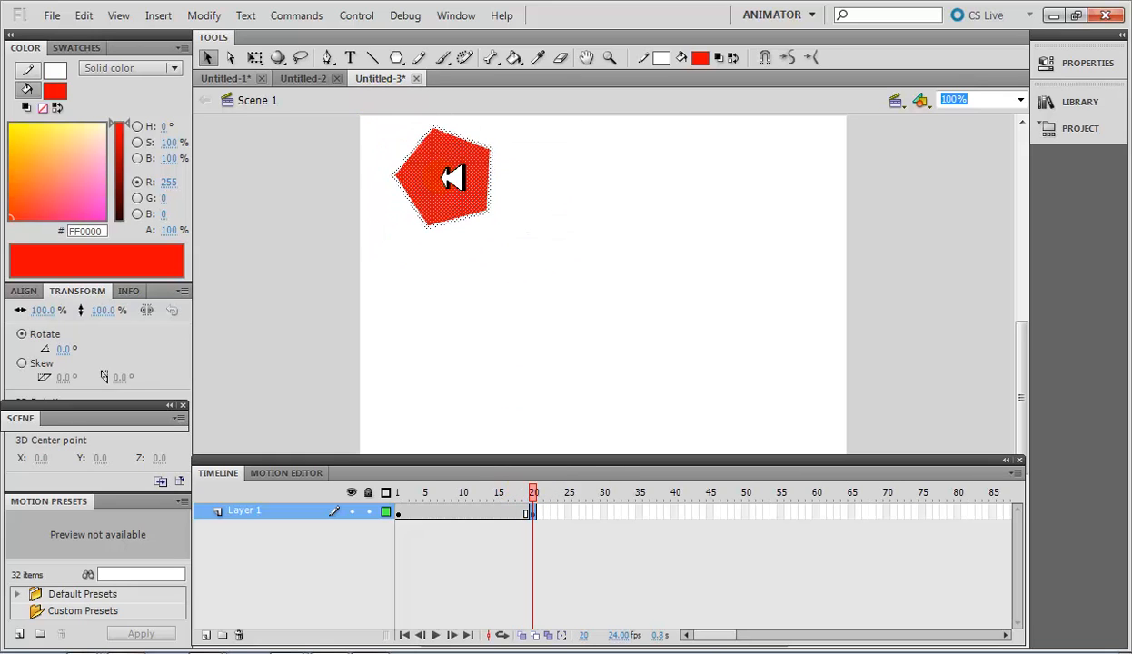
drag(452, 181, 448, 188)
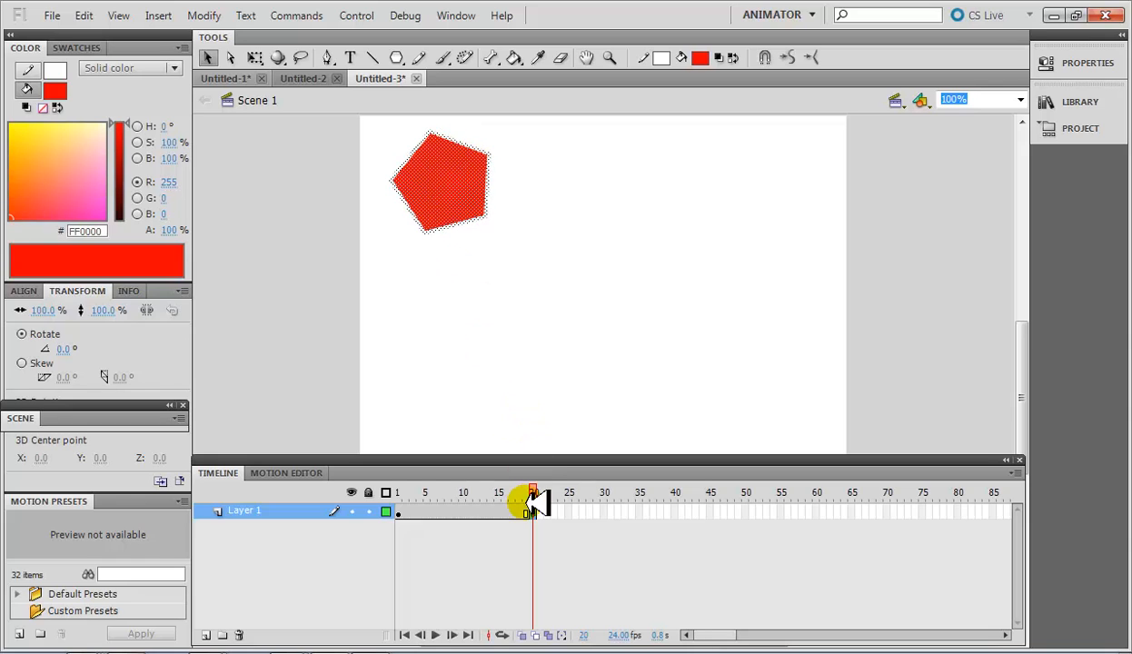
Step: Create a shape tween between frames 1 and 20 of Layer 1 and play back the animation
drag(531, 491, 405, 524)
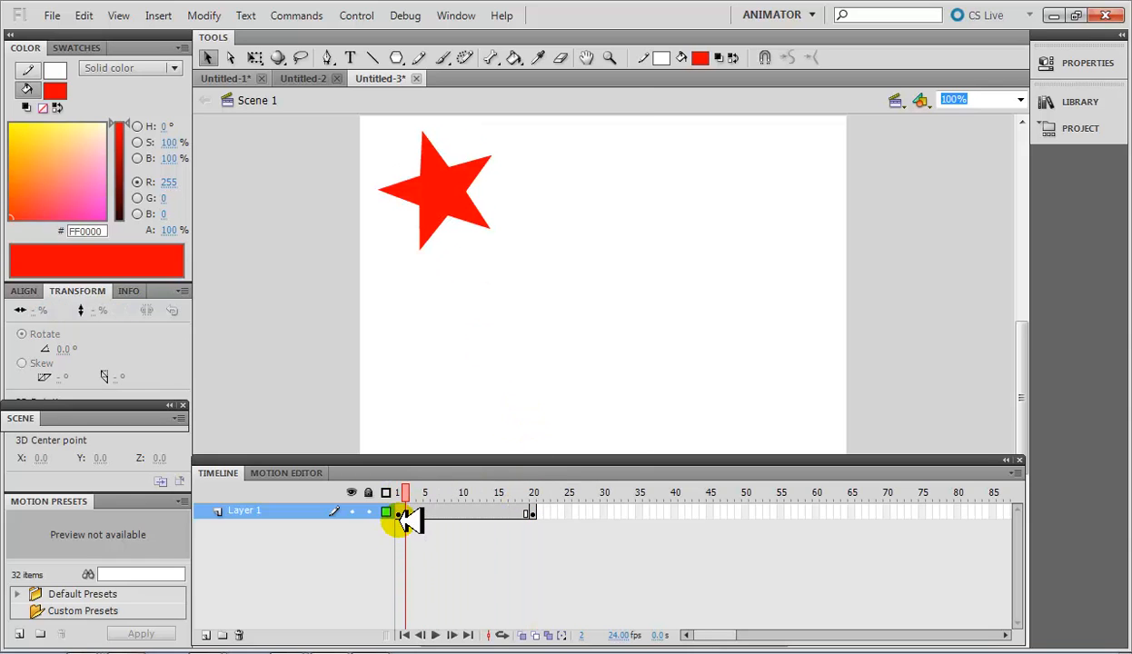
click(400, 514)
right_click(398, 515)
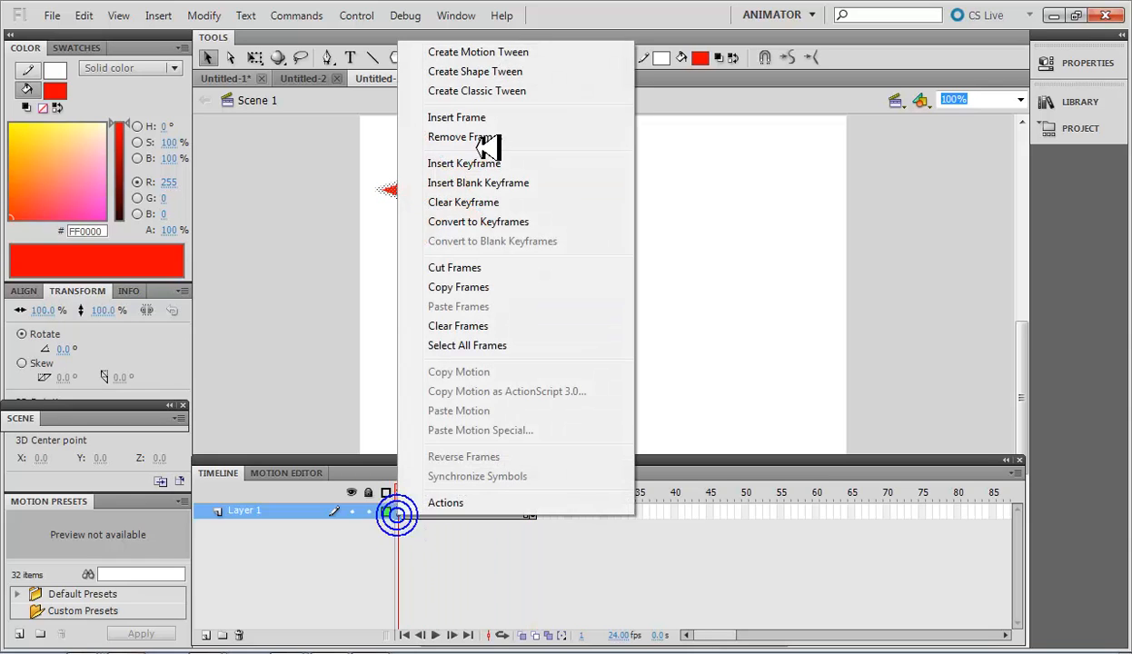
click(470, 73)
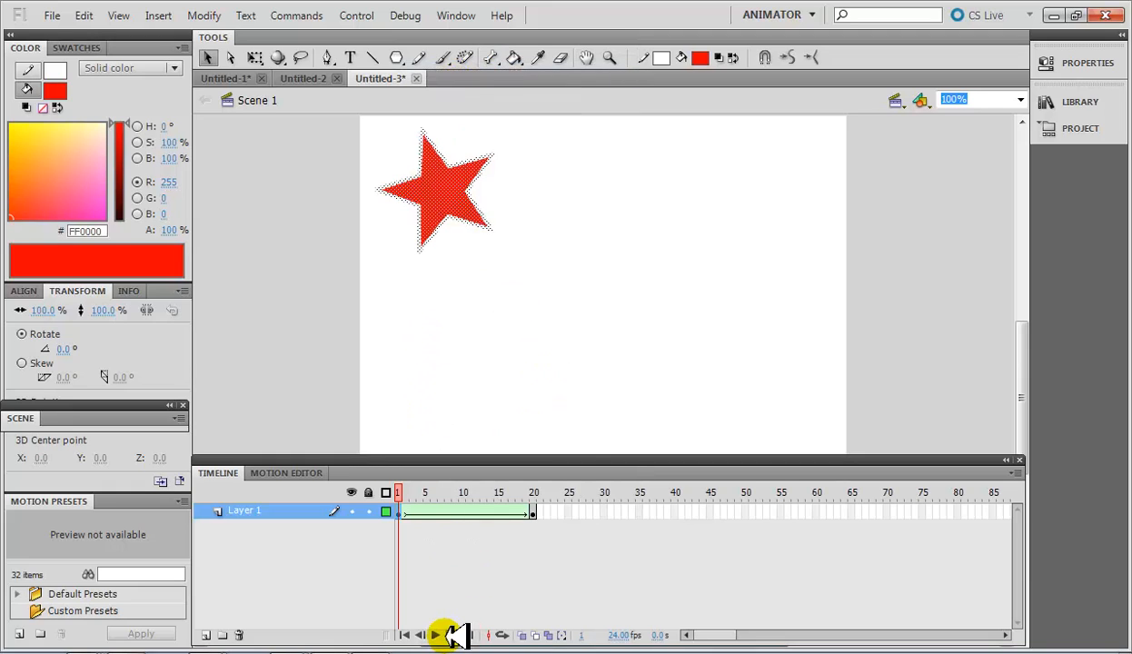
click(434, 571)
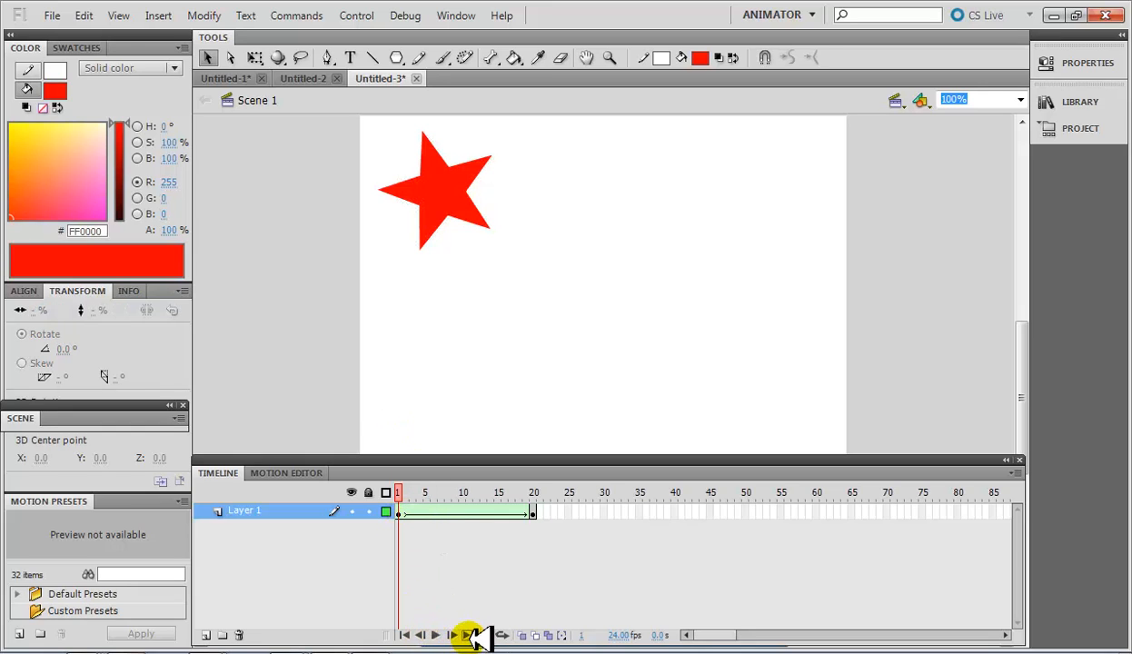
click(440, 635)
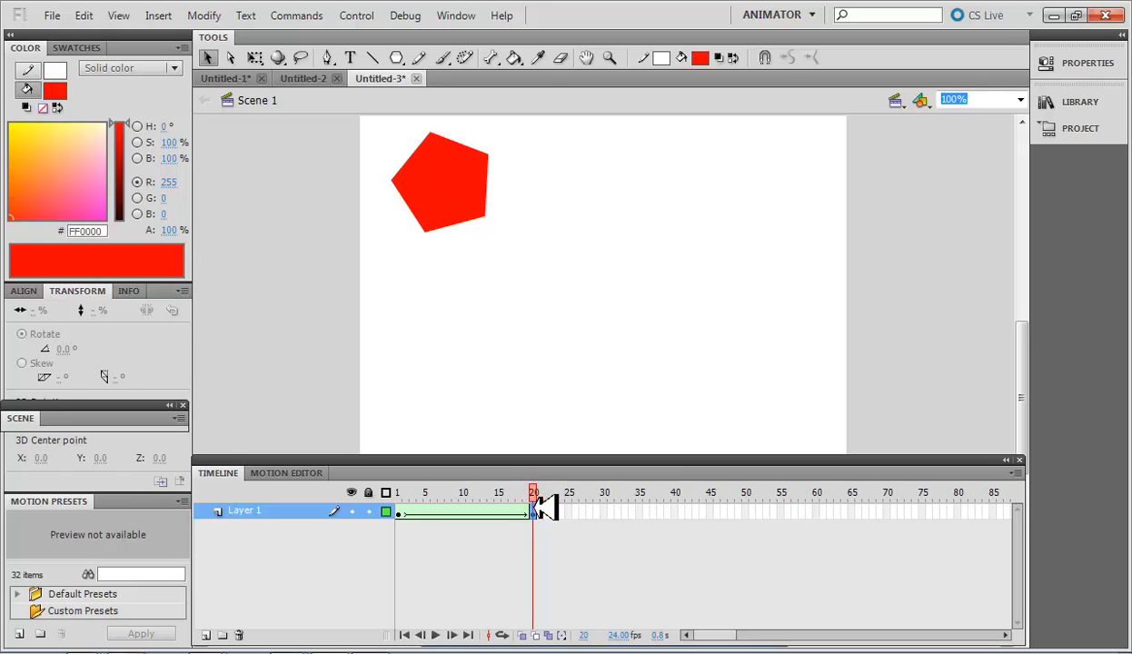
Step: Delete the pentagon from frame 20 and draw a red oval in the stage's upper-left corner with the Oval Tool
click(411, 147)
key(Delete)
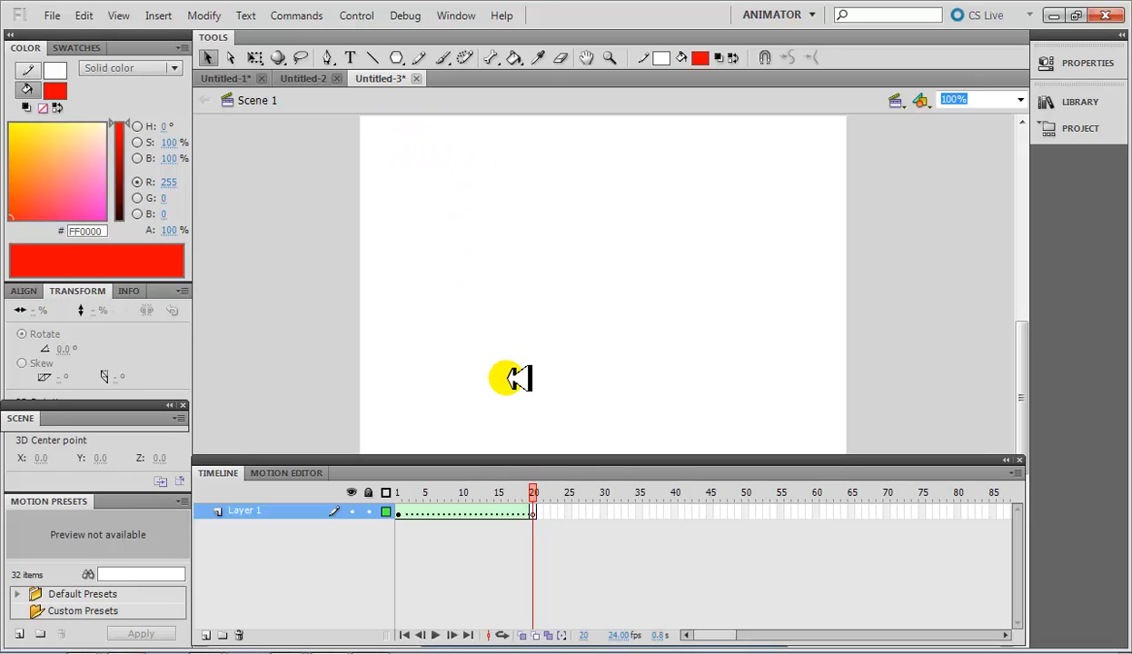
click(400, 58)
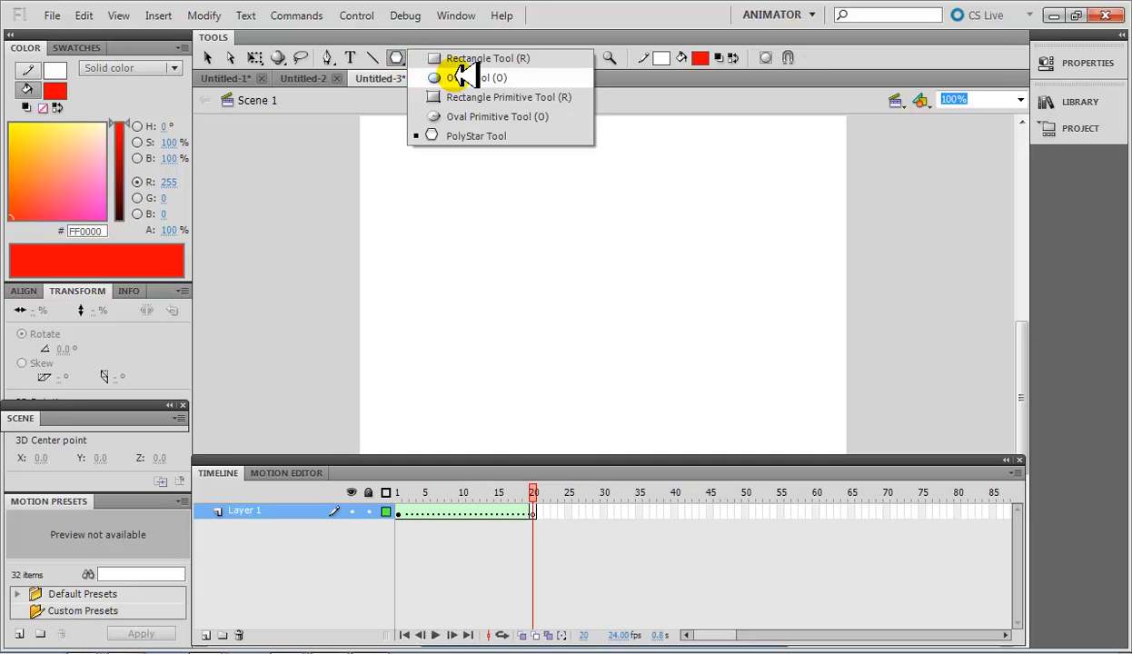
click(459, 77)
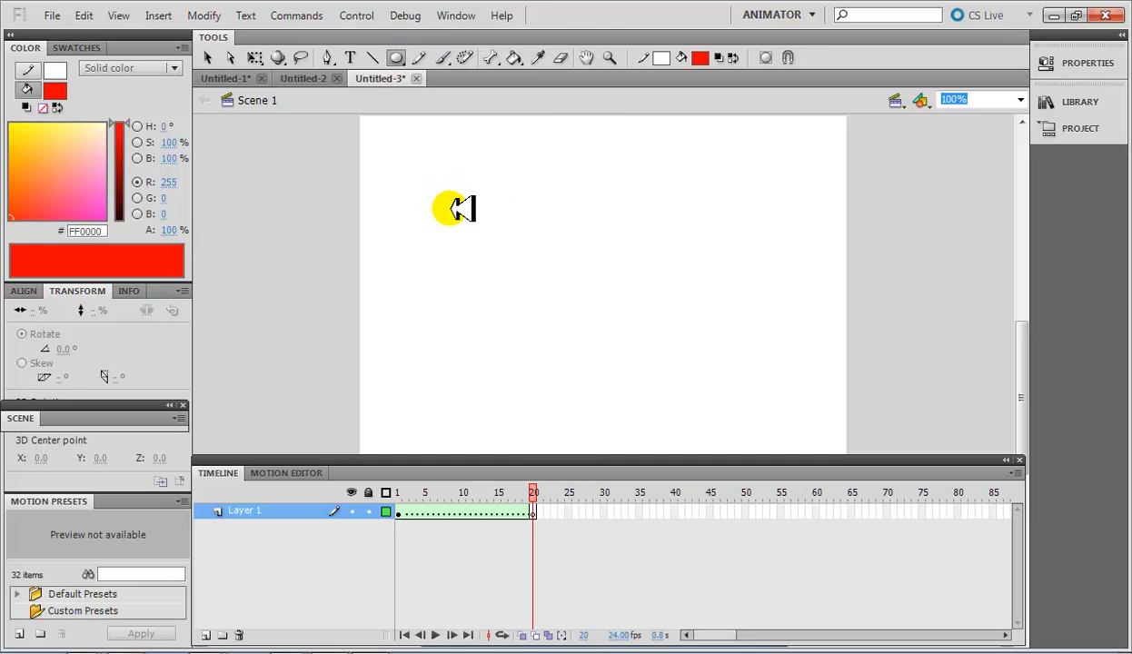
drag(410, 173, 364, 129)
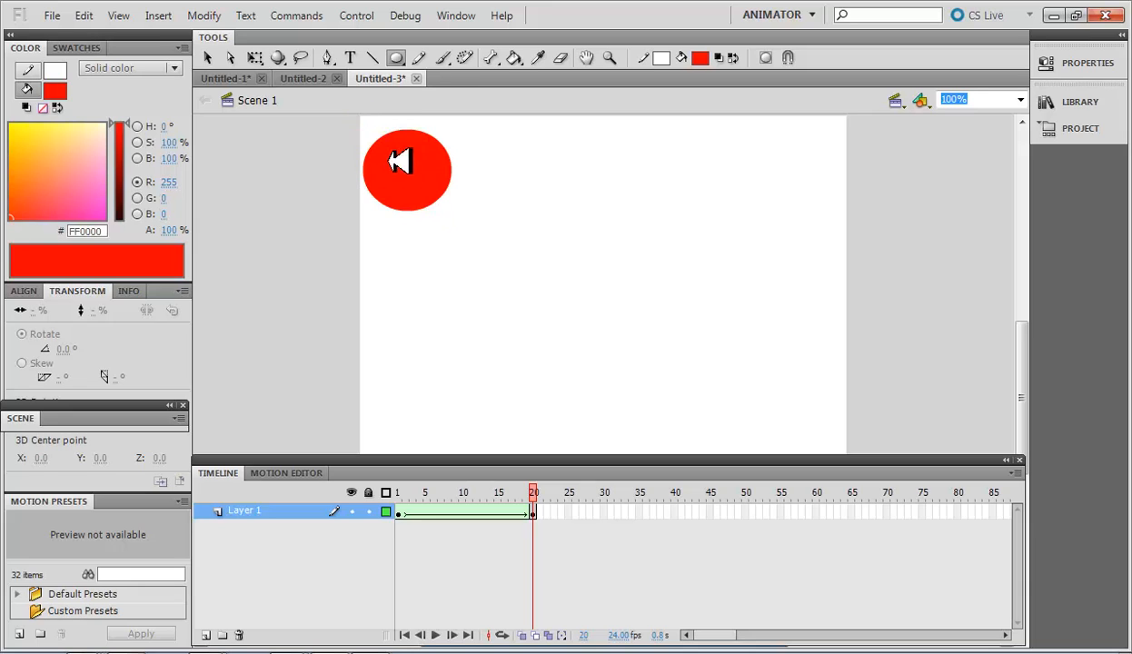
Step: Move the oval at frame 20 slightly right and down with the Selection Tool to align it with the star's position
click(518, 512)
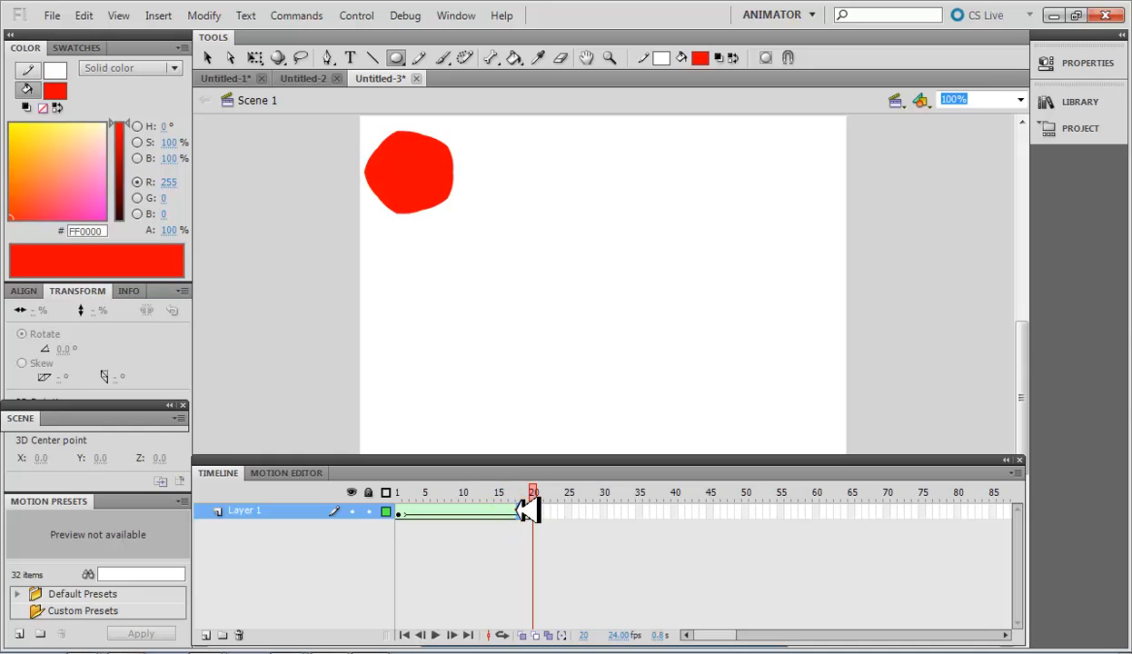
click(533, 512)
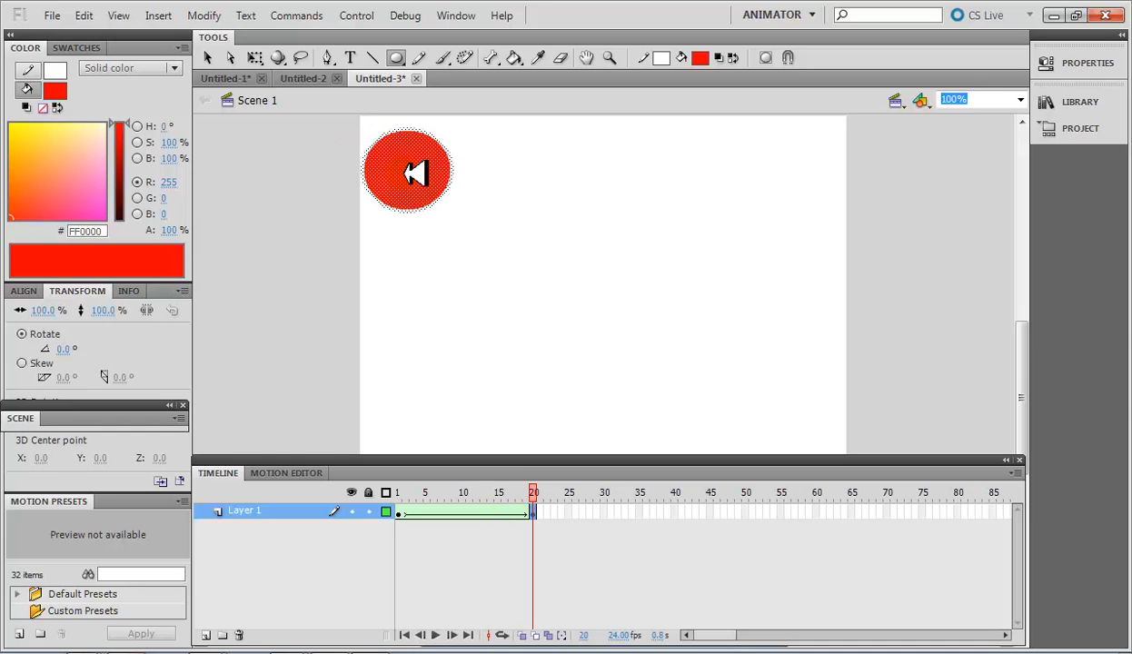
click(208, 57)
drag(420, 178, 428, 177)
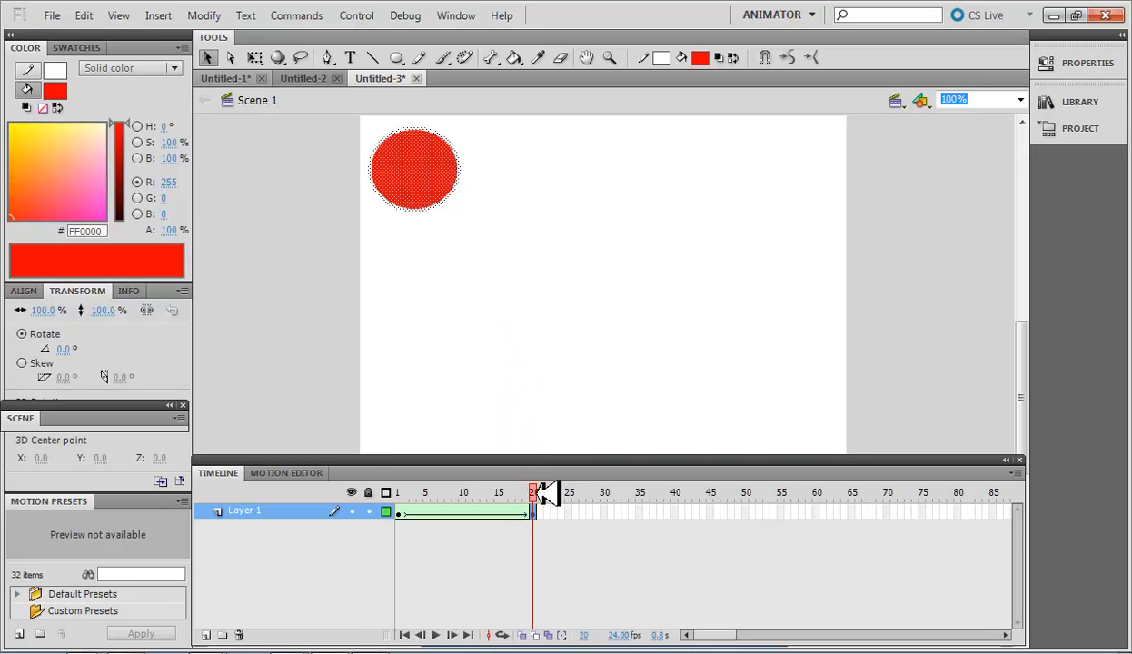
mouse_move(545, 493)
mouse_down()
mouse_move(398, 482)
mouse_move(533, 489)
mouse_up()
drag(553, 258, 360, 86)
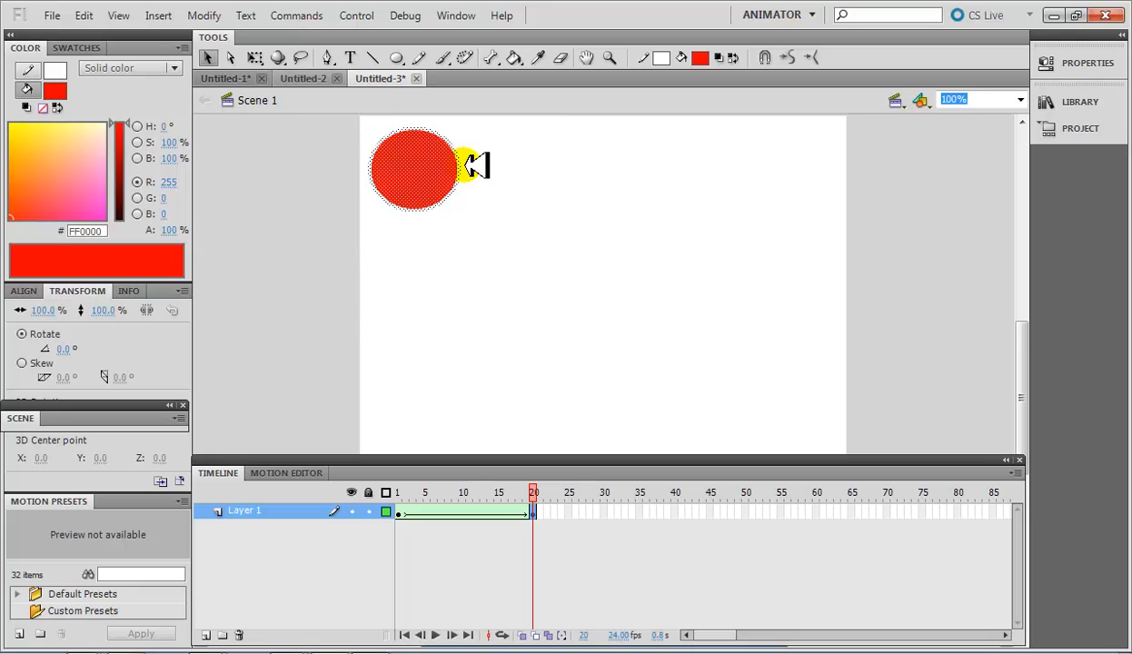
drag(422, 159, 439, 166)
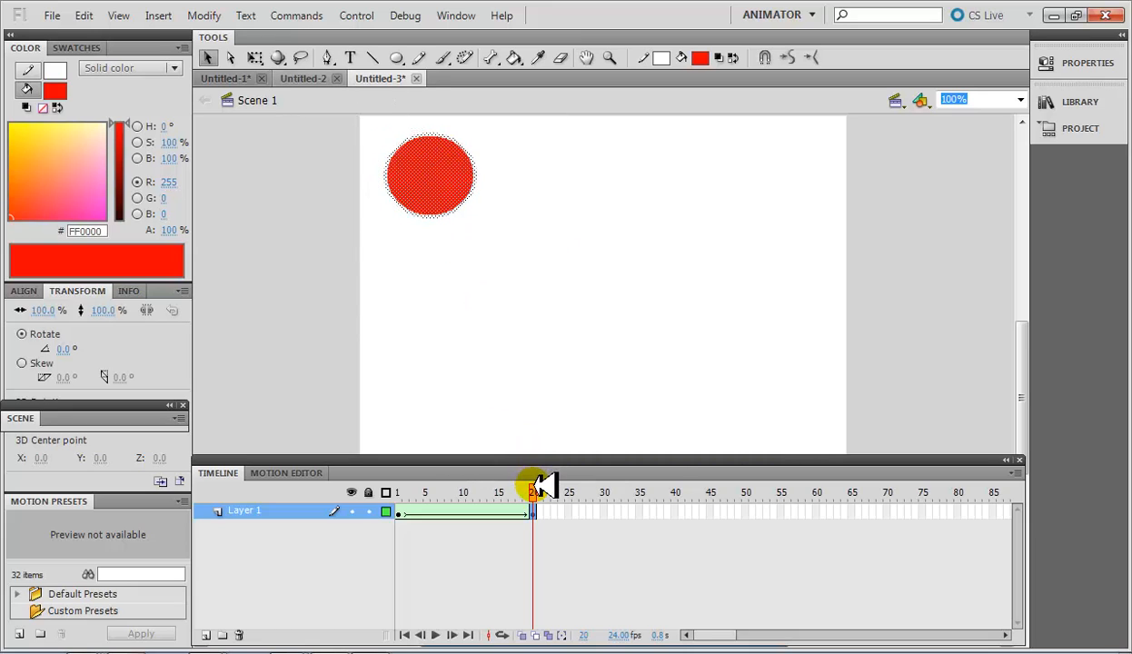
Step: Play the star-to-oval tween from frame 1, test the movie in its own window and close that window
drag(533, 491, 397, 488)
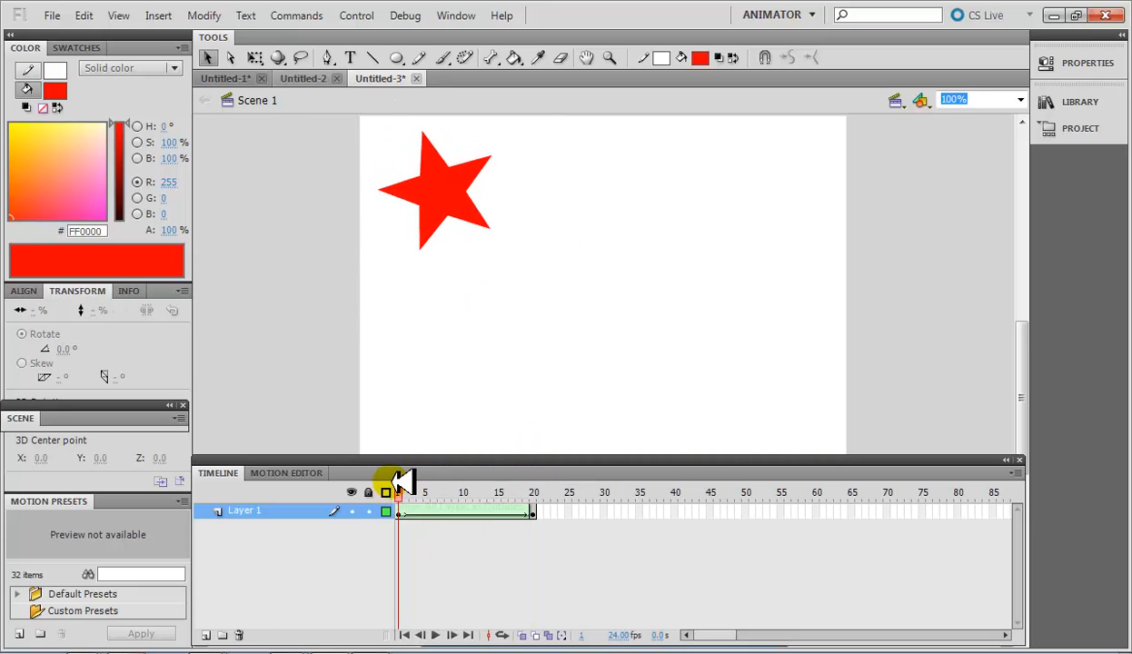
key(Return)
key(ctrl+Return)
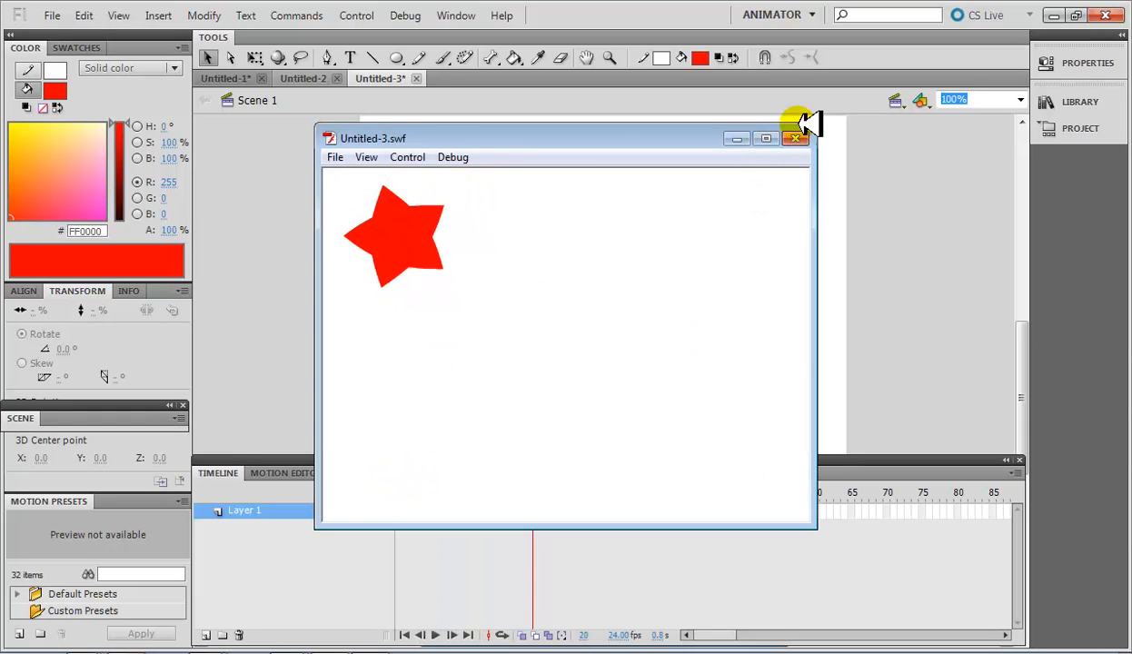
click(802, 139)
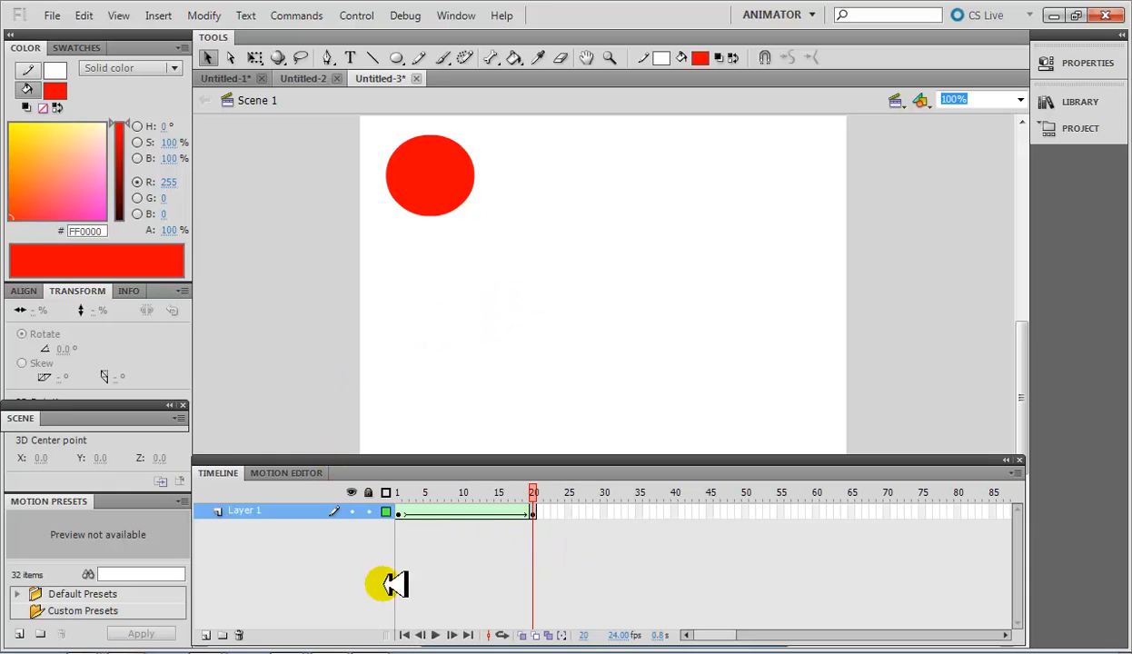
Step: Add a new layer above Layer 1 and select frame 1 of the new layer
click(205, 634)
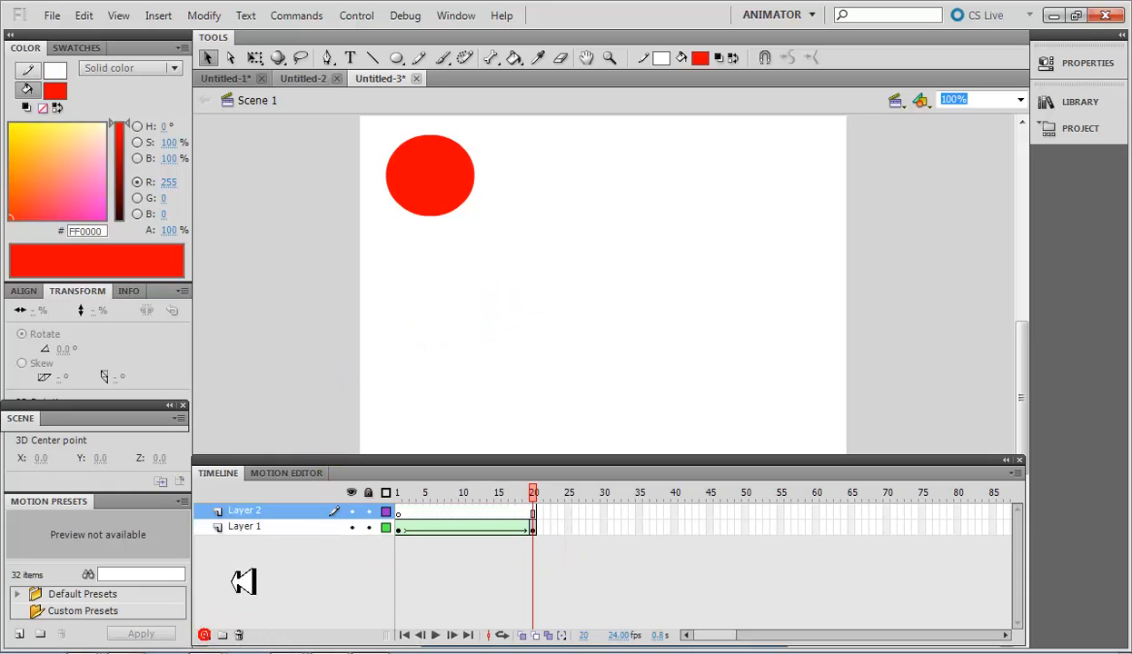
click(282, 527)
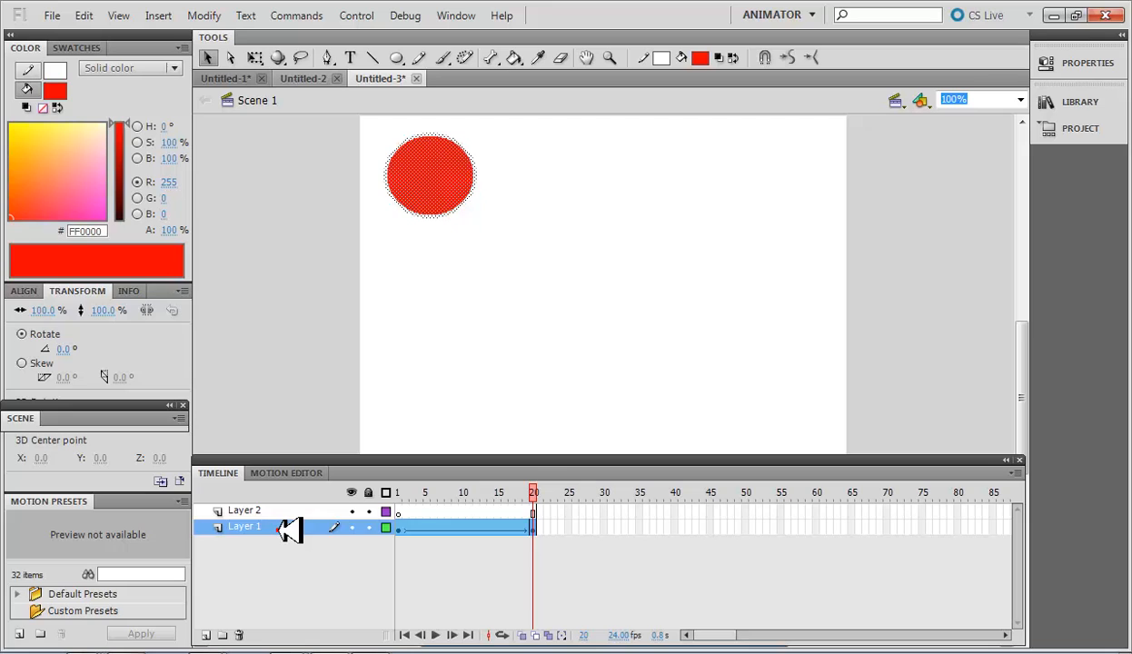
click(400, 527)
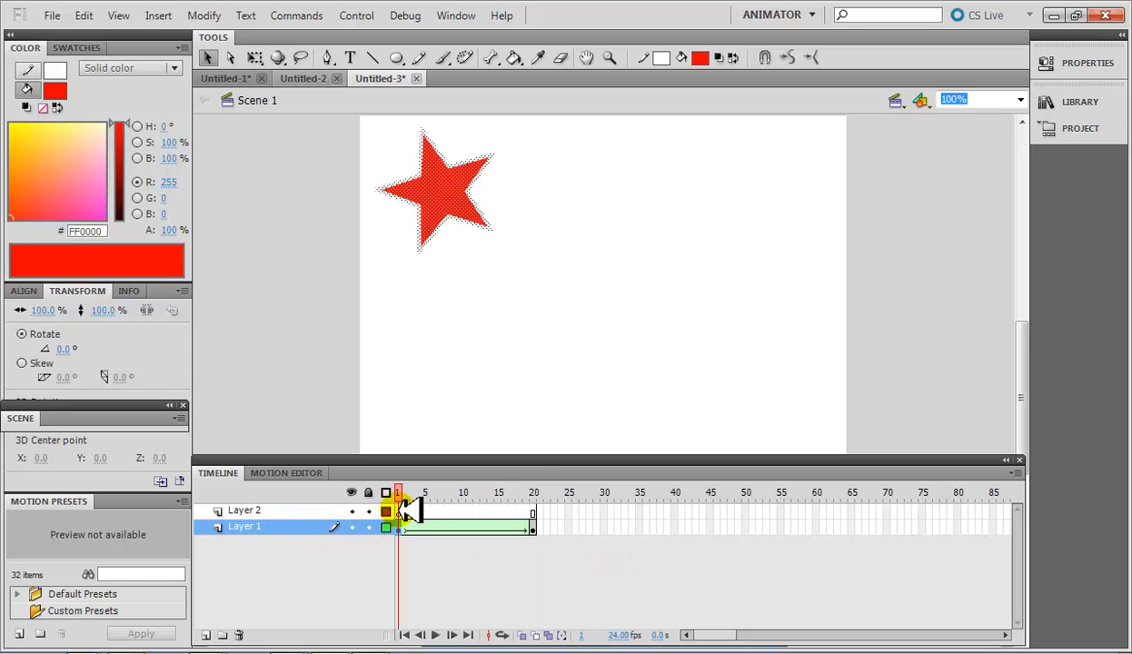
click(399, 511)
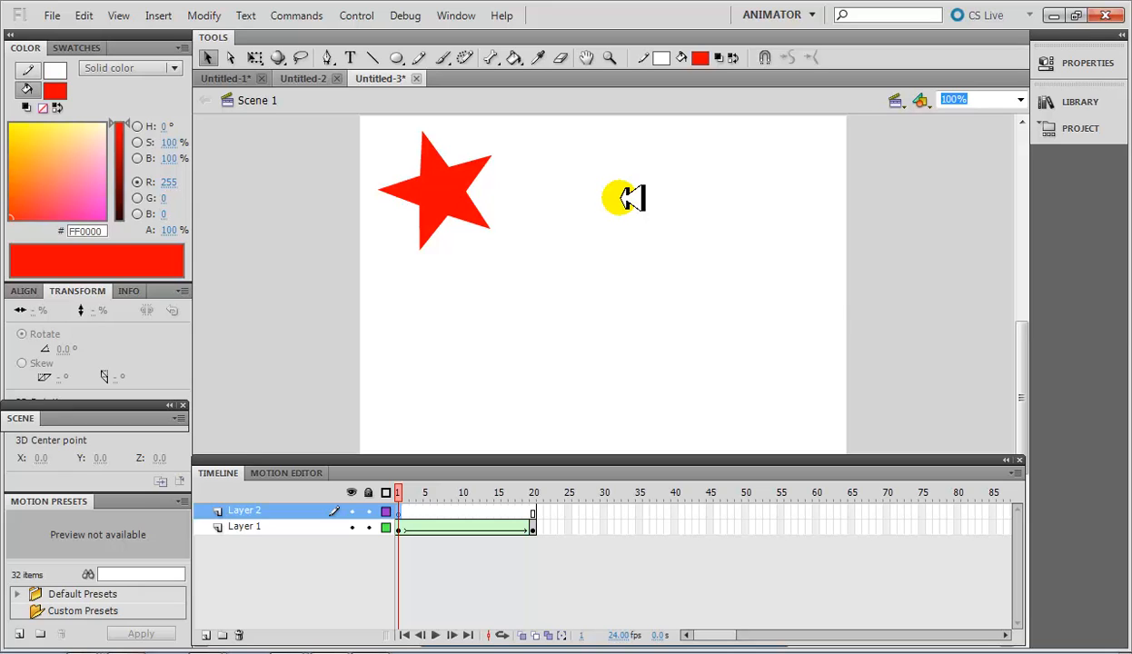
Step: Add the red letter "A" to the right of the star in frame 1 of Layer 2 with the Text Tool
click(350, 58)
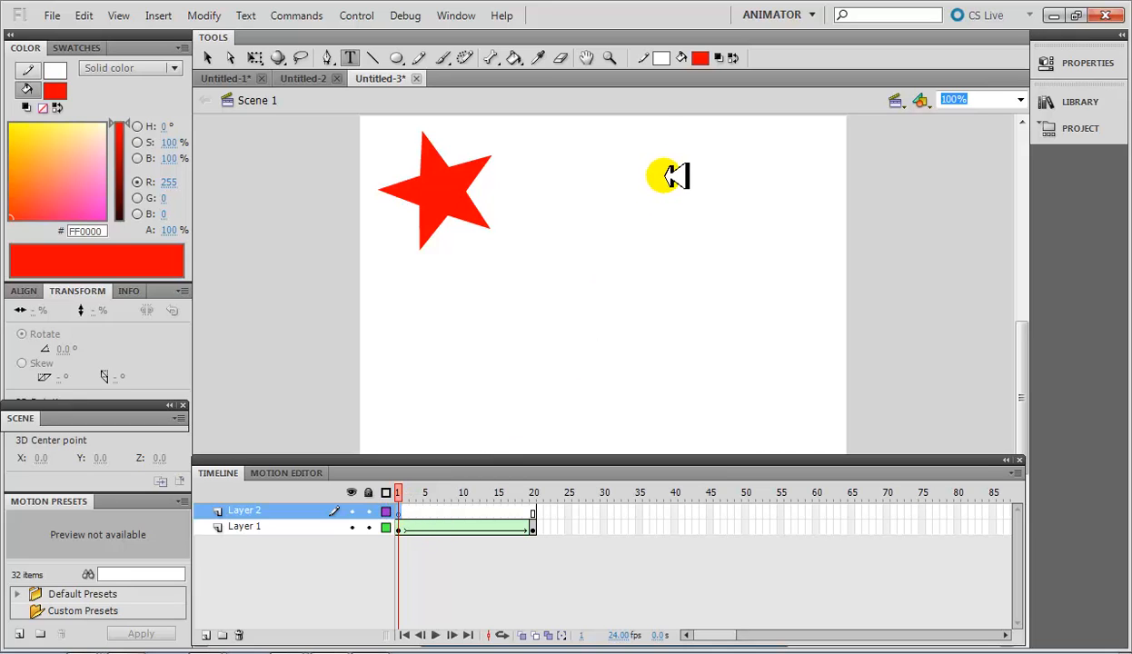
click(664, 178)
click(671, 172)
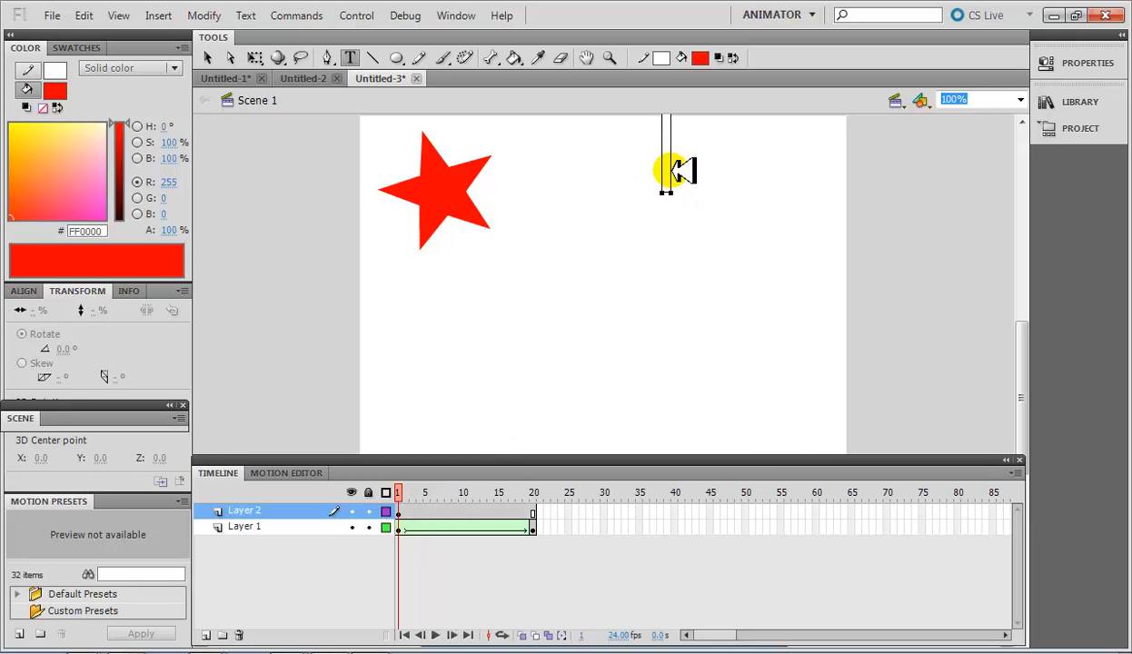
click(673, 189)
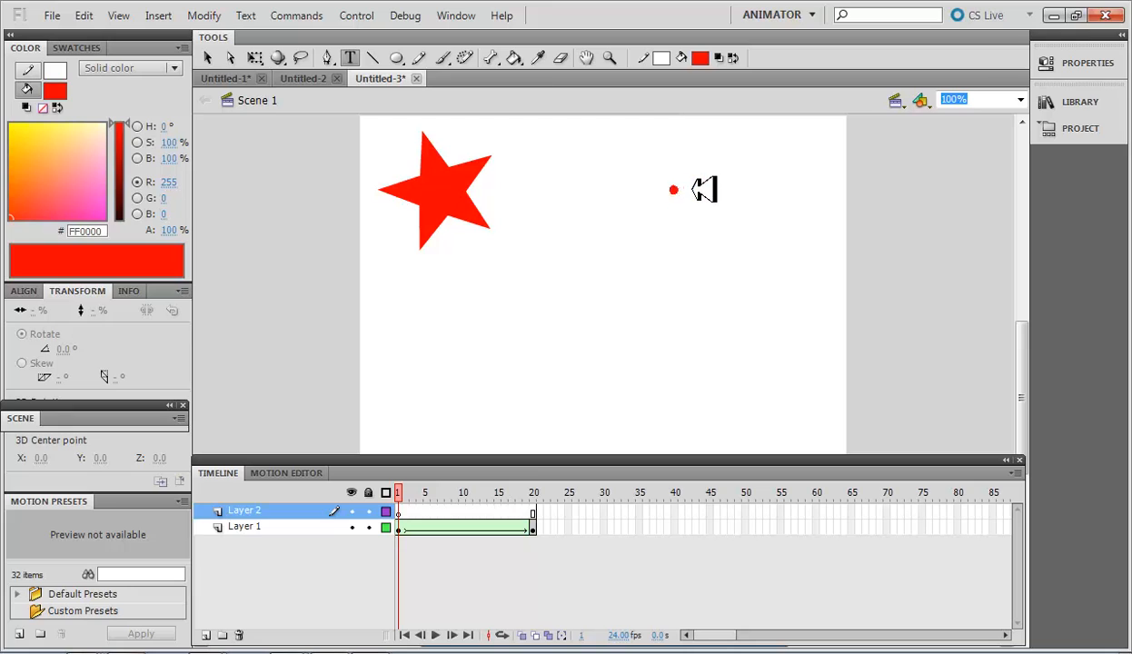
click(638, 231)
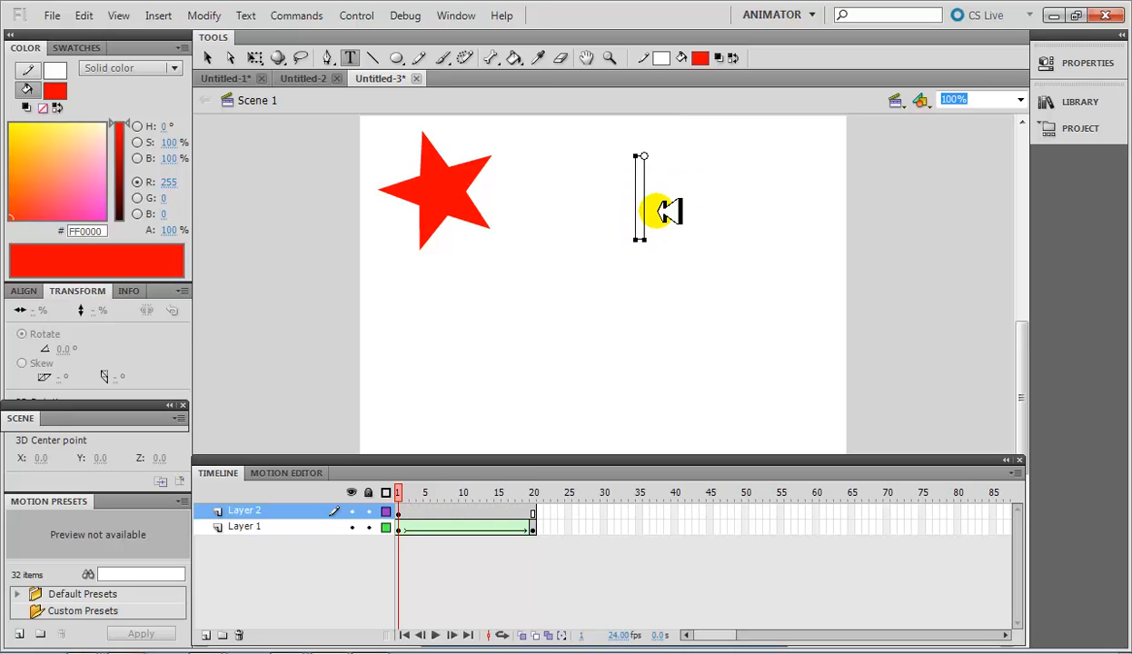
key(Caps_Lock)
text(A)
key(Caps_Lock)
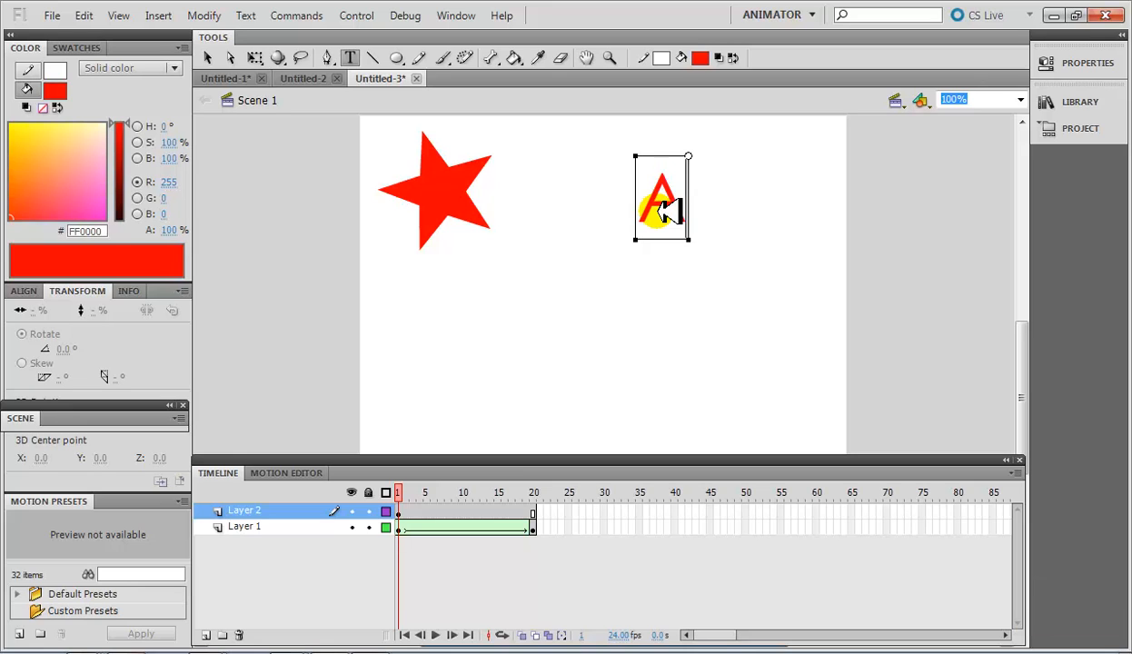
Step: Examine the letter "A" as an editable text object in comparison with the star's raw shape on Layer 1
key(Escape)
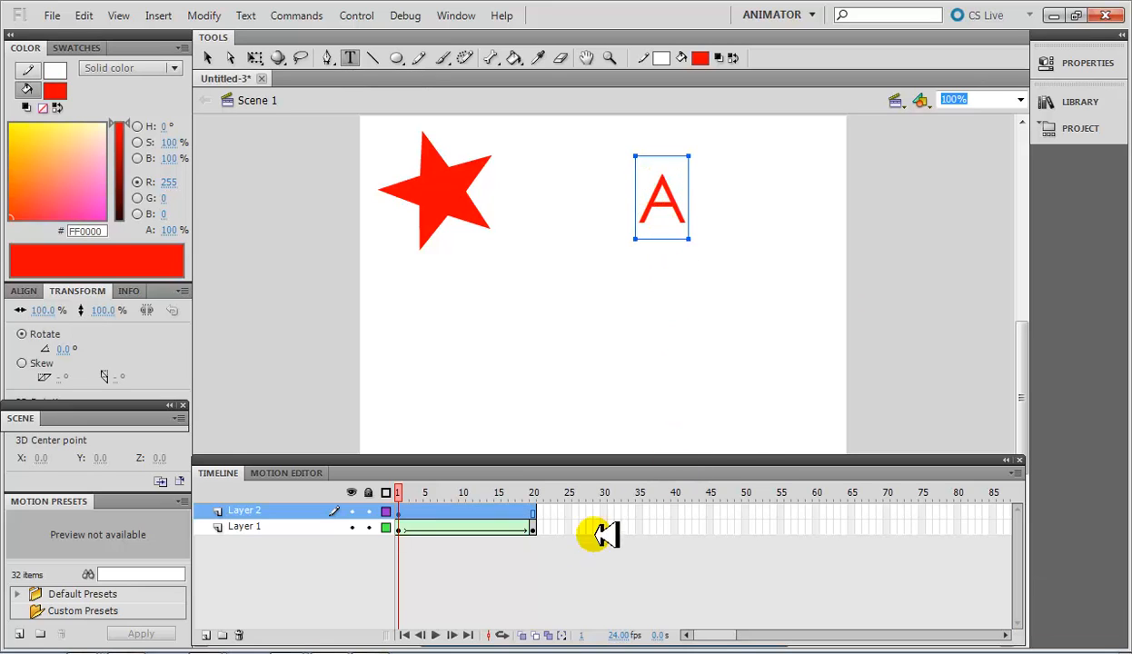
click(574, 539)
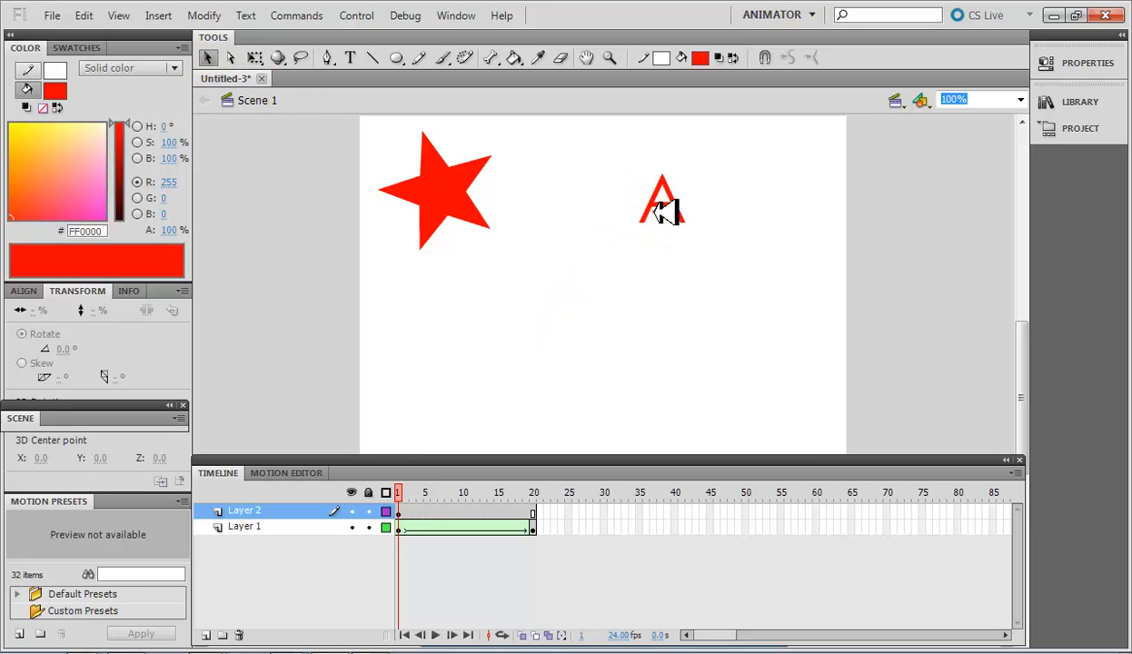
click(668, 193)
key(t)
click(671, 198)
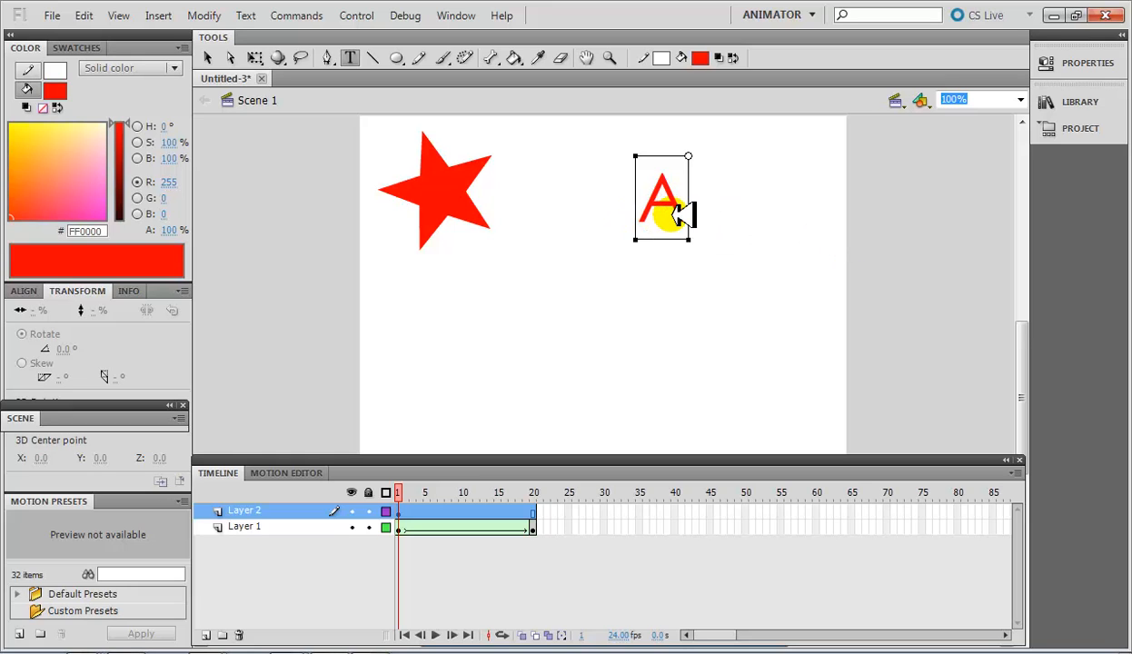
click(668, 207)
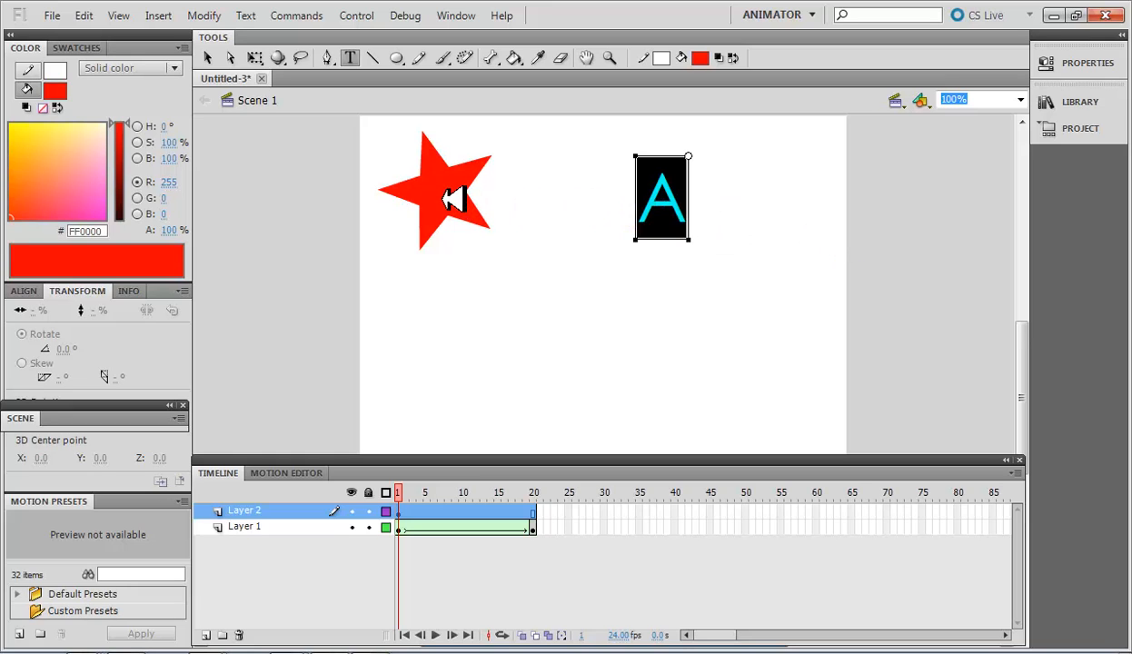
click(208, 57)
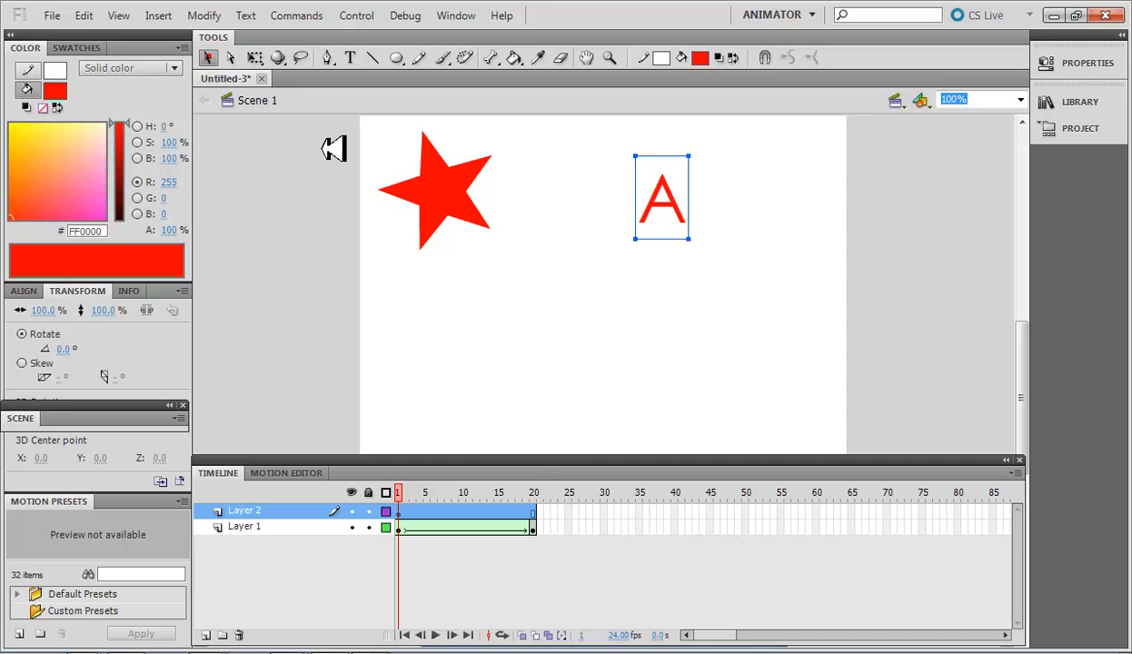
click(426, 176)
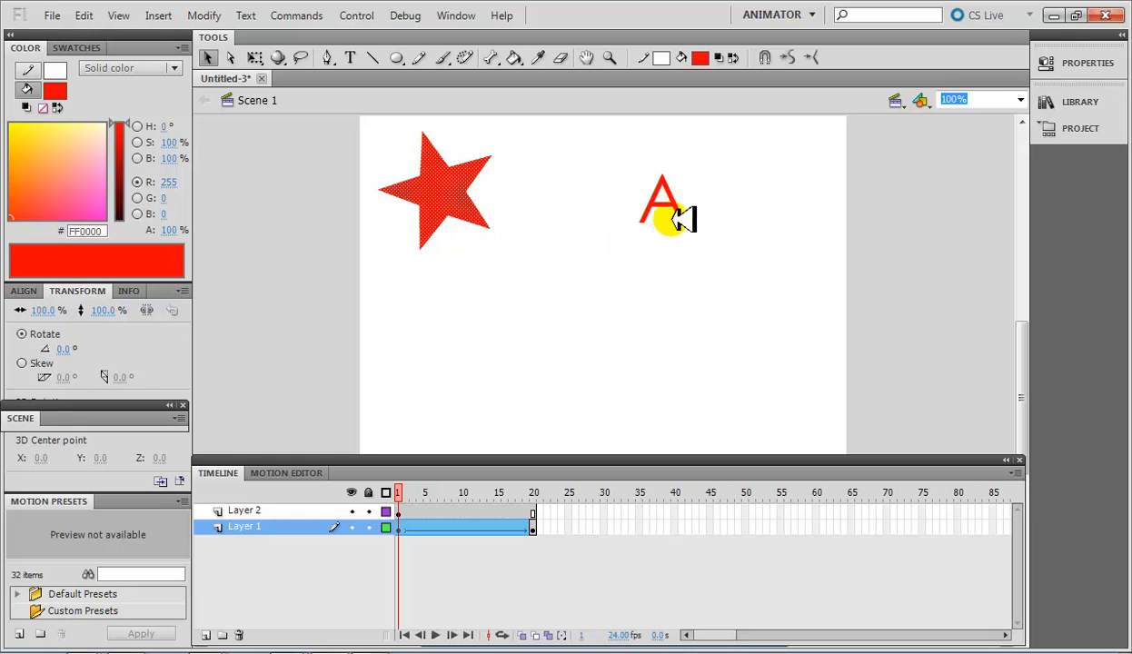
double_click(653, 200)
click(658, 200)
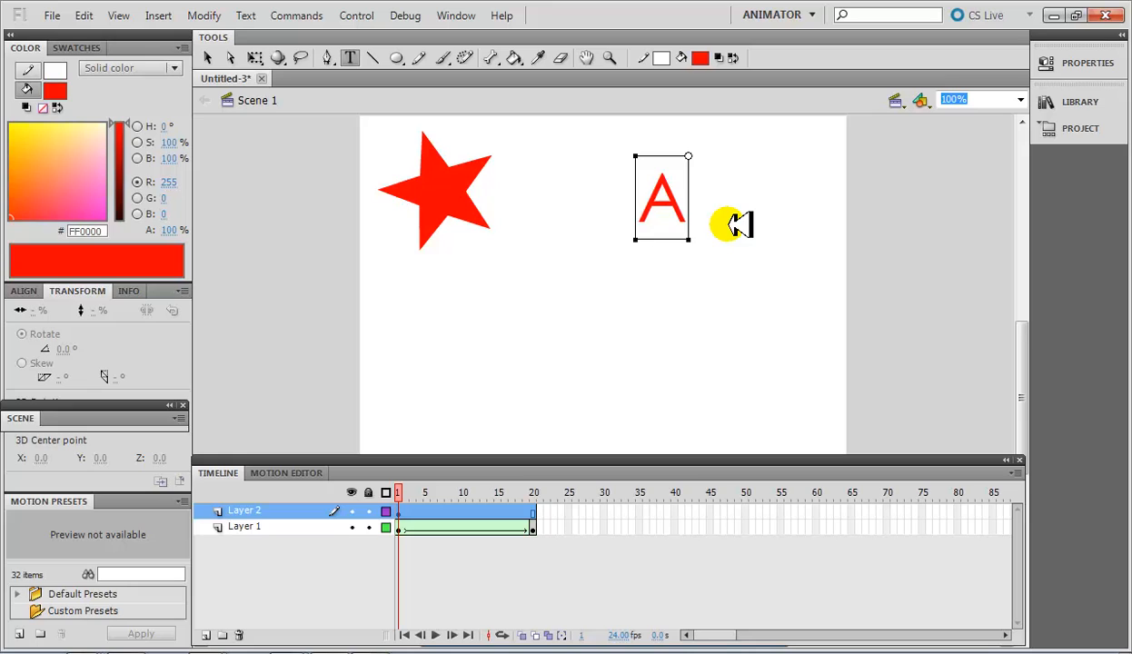
click(740, 224)
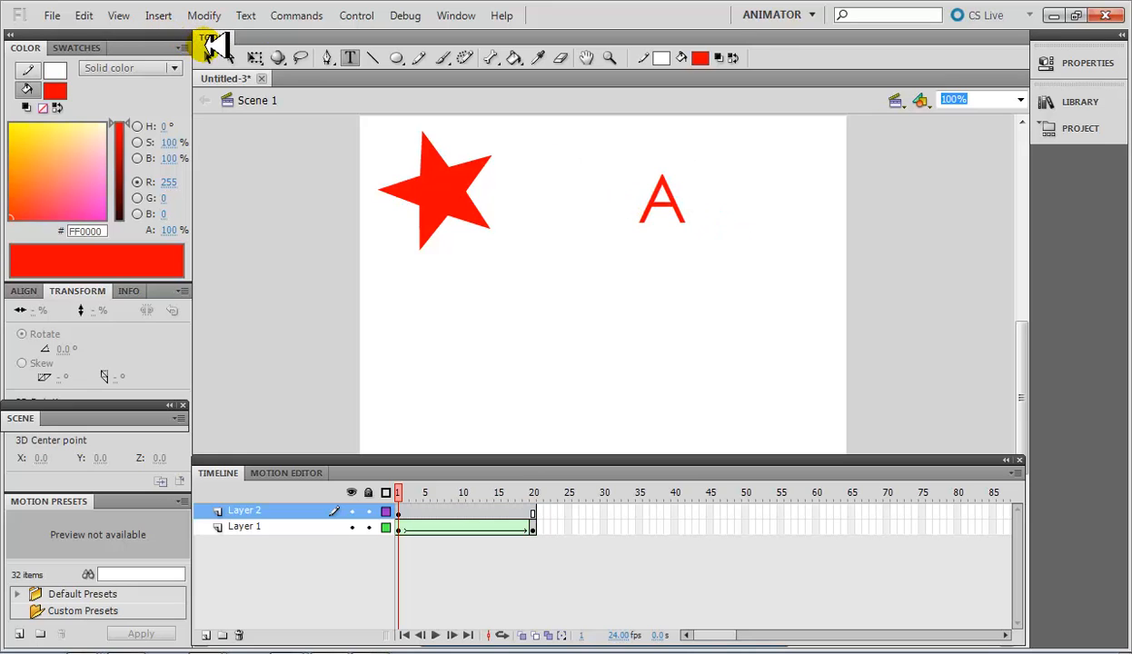
Step: Break apart the letter "A" in frame 1 of Layer 2 into a shape and compare its selection with the star's
click(209, 54)
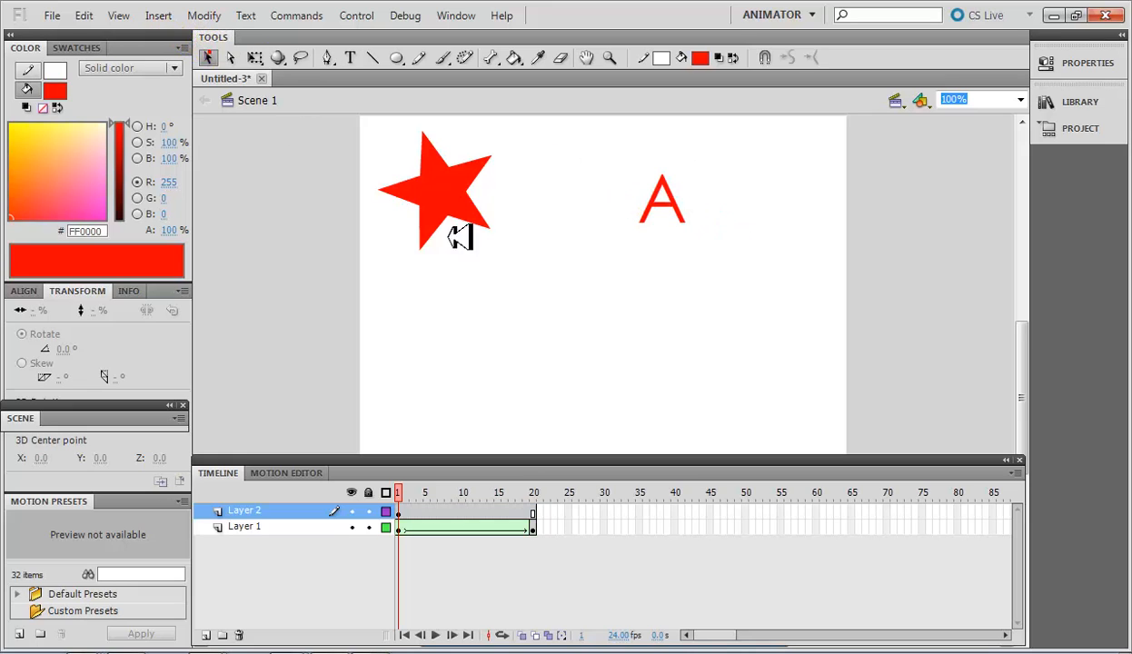
click(666, 198)
right_click(666, 198)
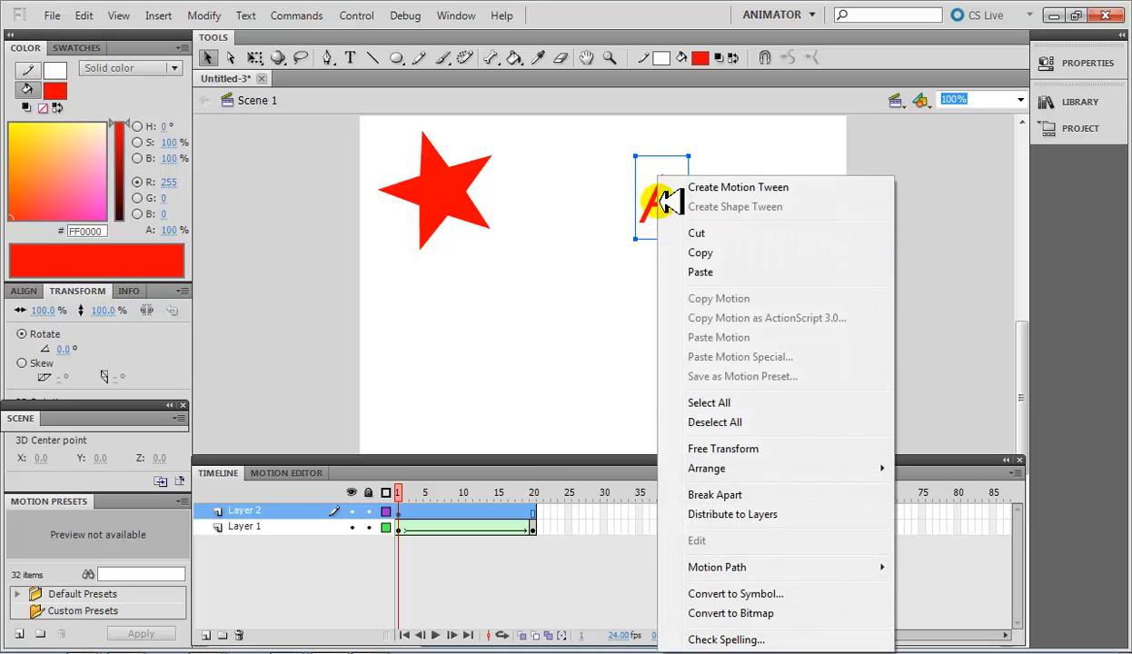
click(727, 495)
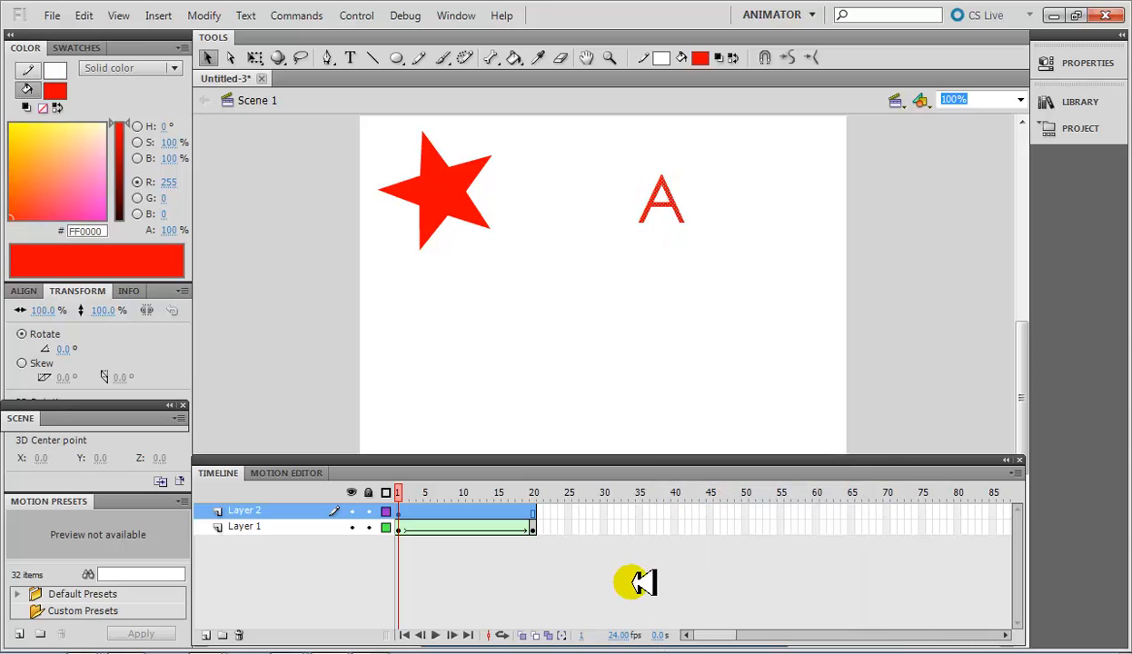
click(695, 246)
click(452, 161)
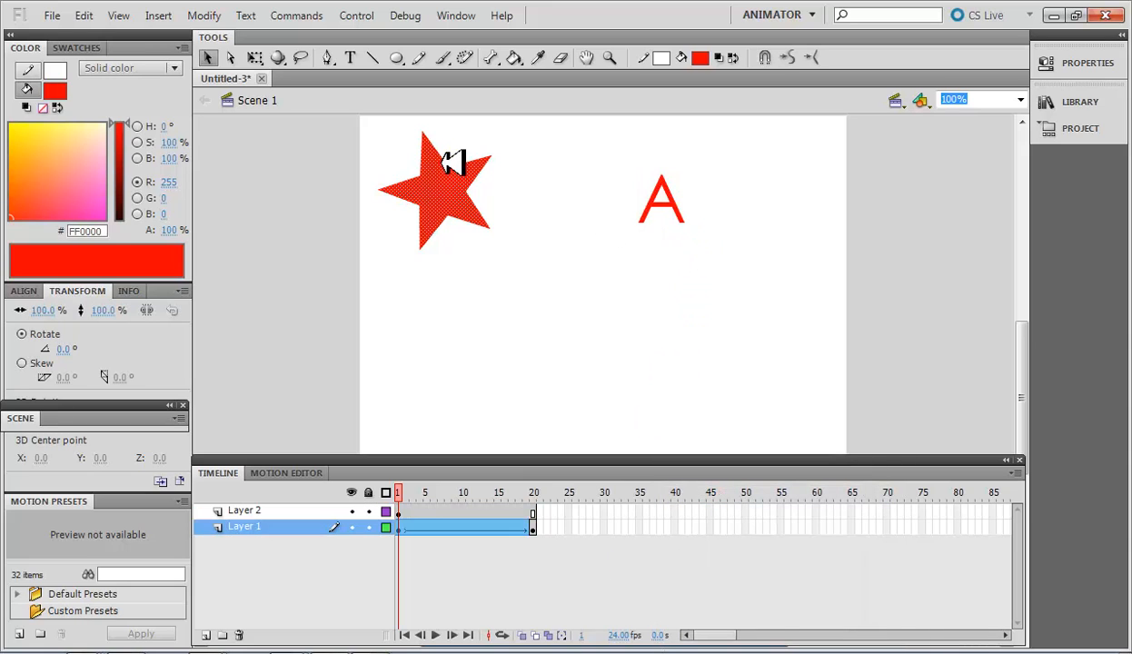
click(651, 205)
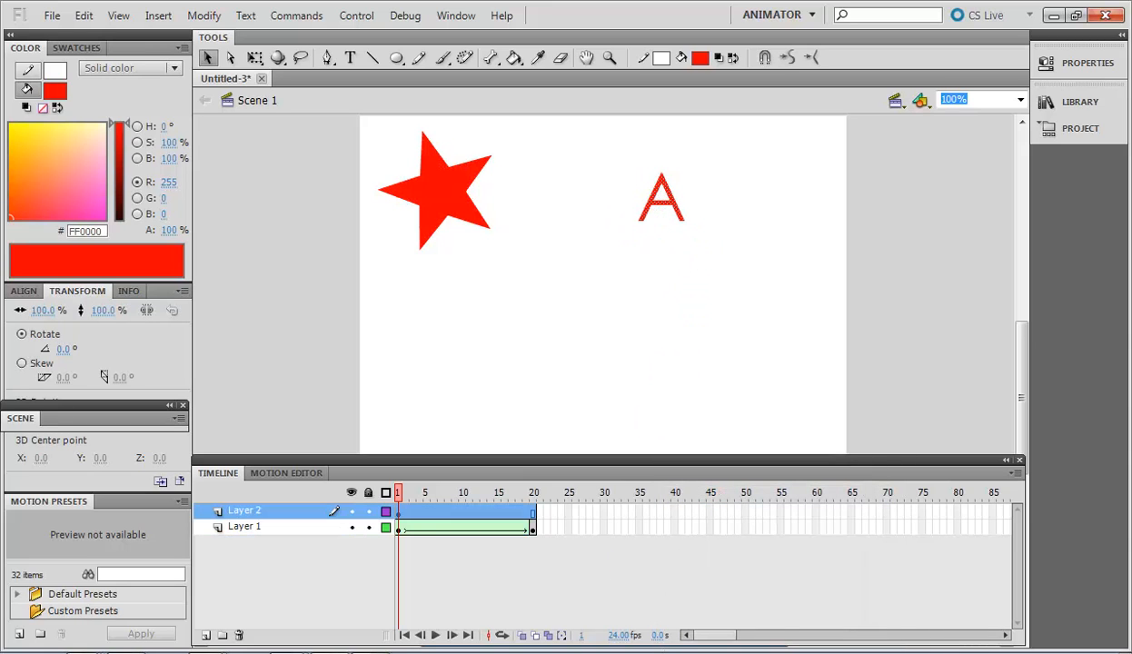
click(472, 571)
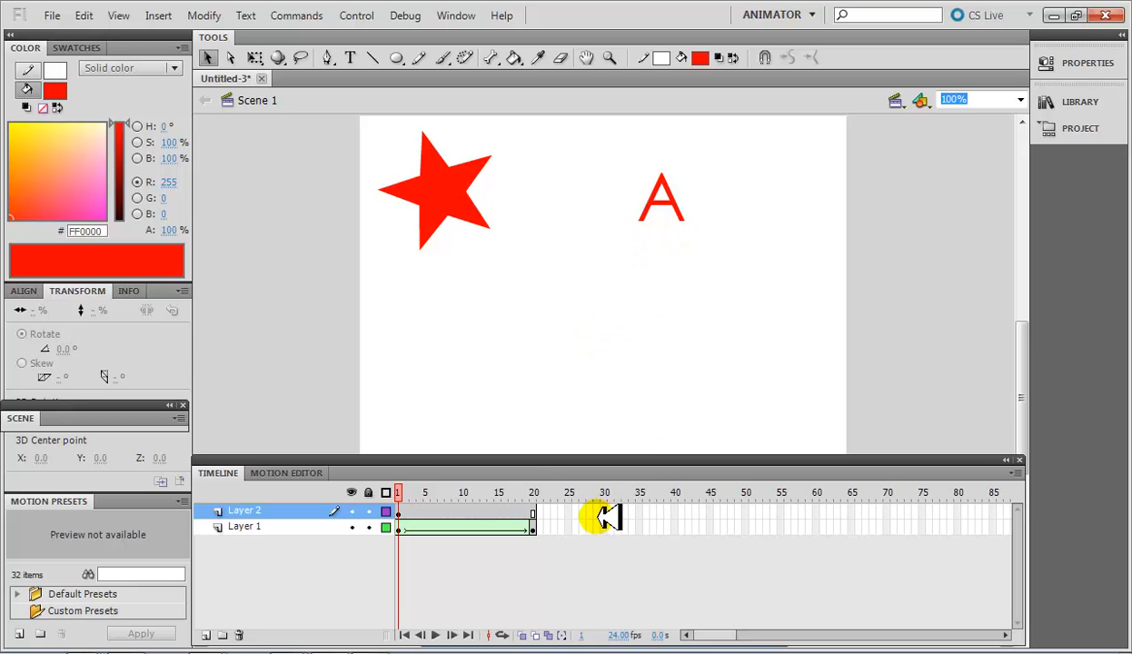
Step: Insert a keyframe at frame 20 of Layer 2 and delete the letter "A" from that frame
right_click(538, 512)
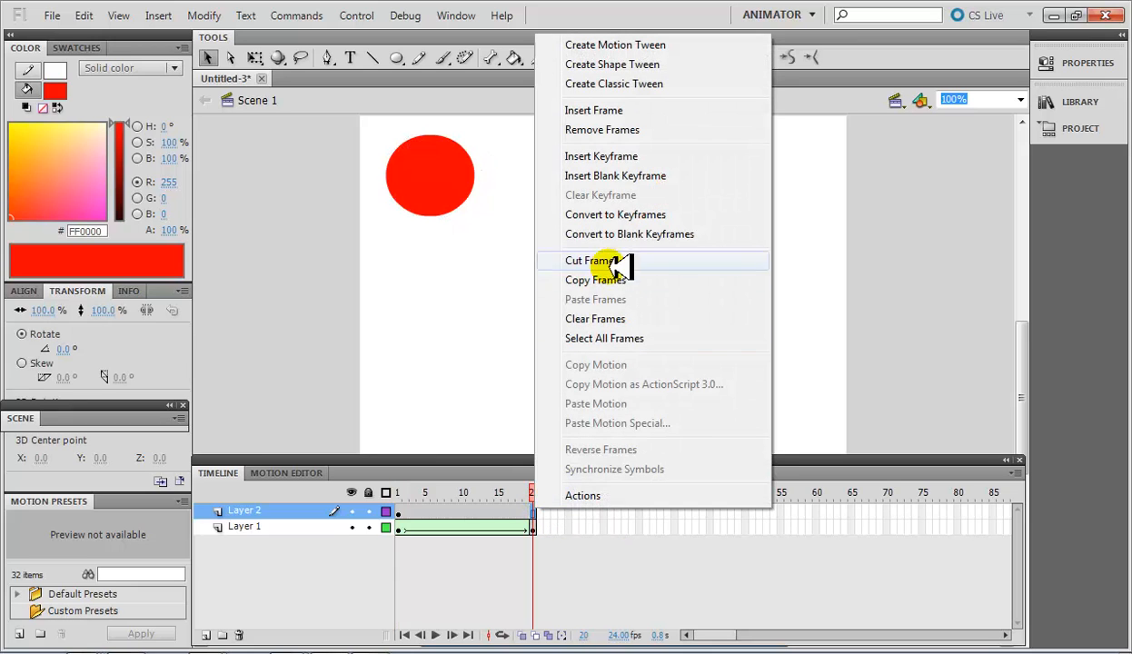
click(649, 155)
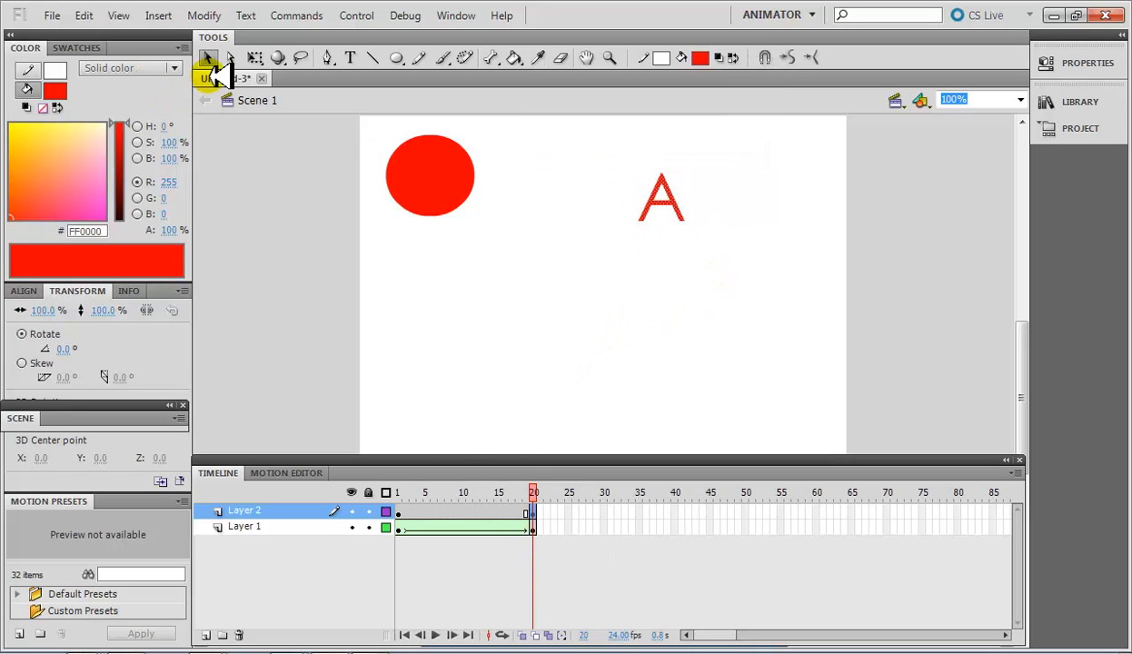
drag(749, 295, 619, 131)
key(Delete)
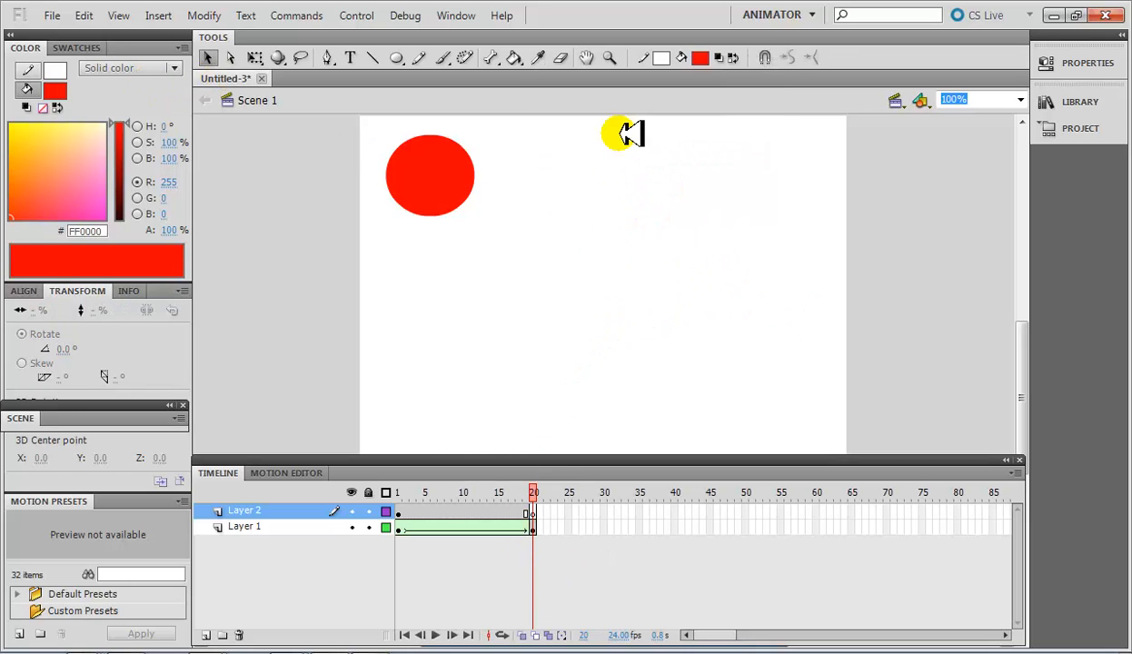
Step: Add the red letter "B" to the right of the circle in frame 20 of Layer 2 with the Text Tool
click(351, 57)
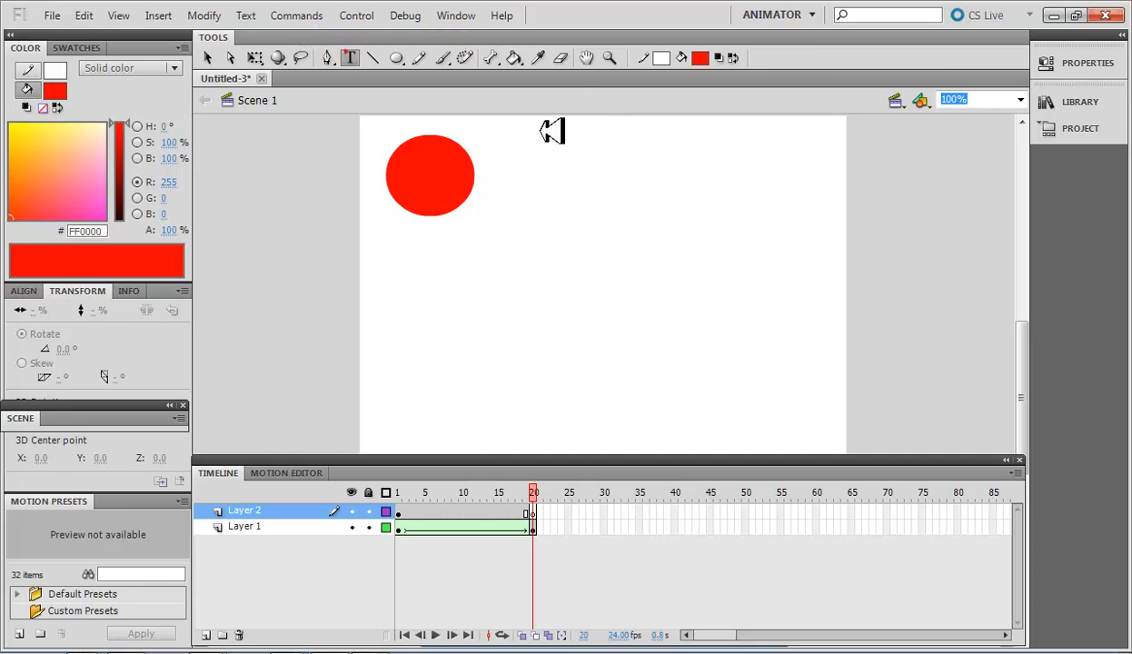
key(Caps_Lock)
text(B)
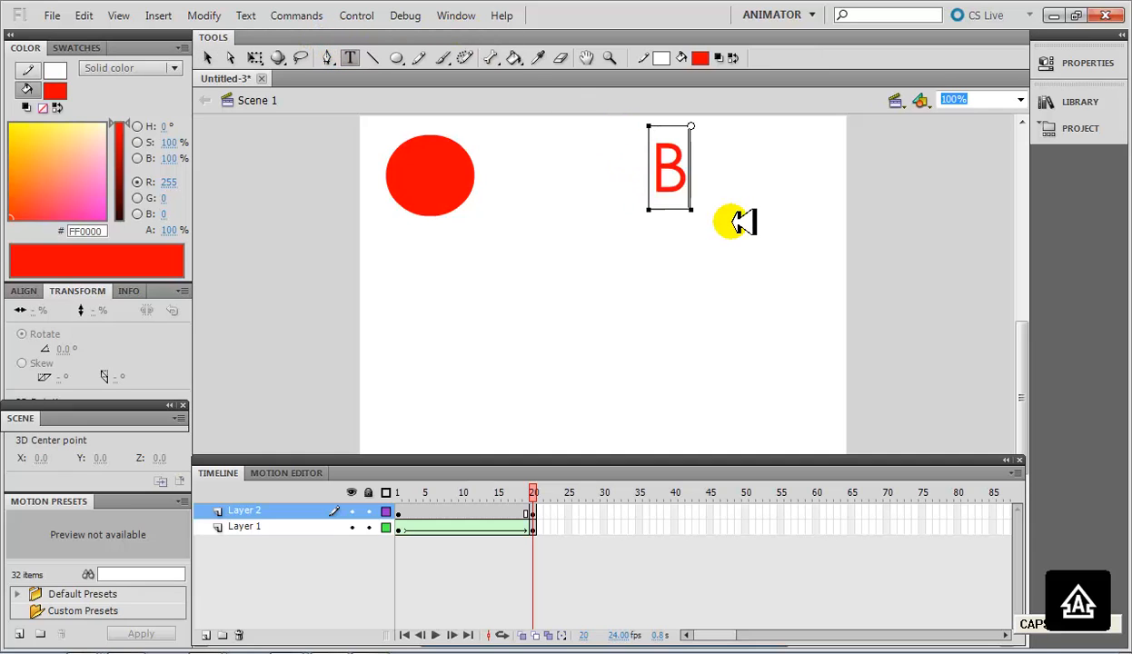
click(739, 262)
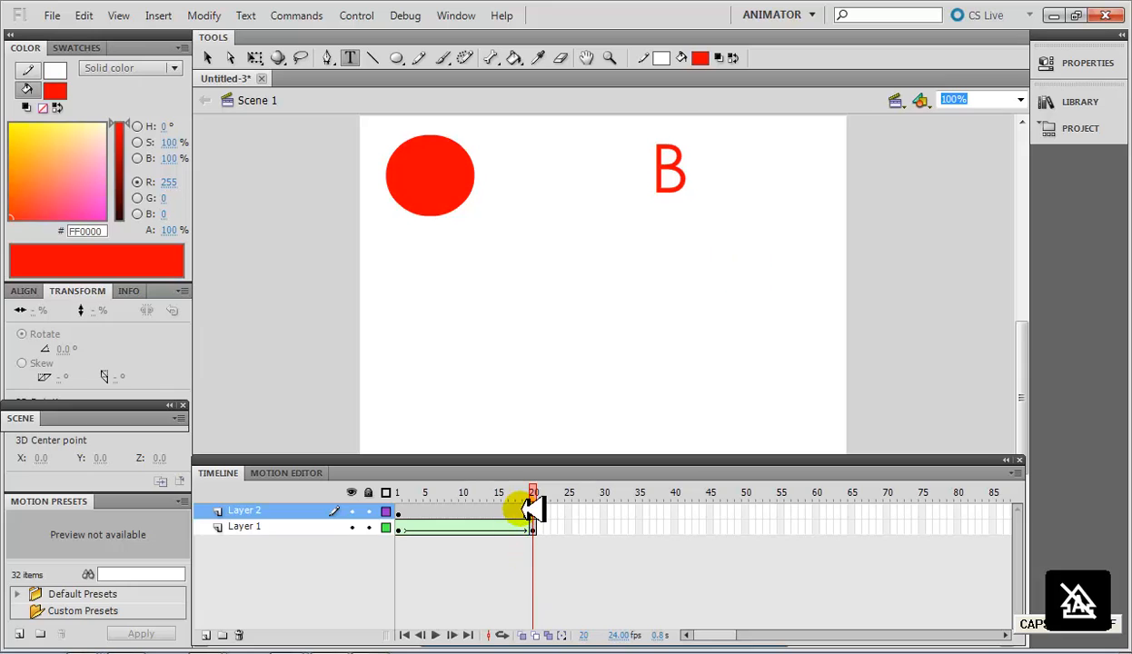
Step: Move the letter "B" at frame 20 down and slightly left with the Selection Tool to match the "A" position
click(522, 509)
click(533, 509)
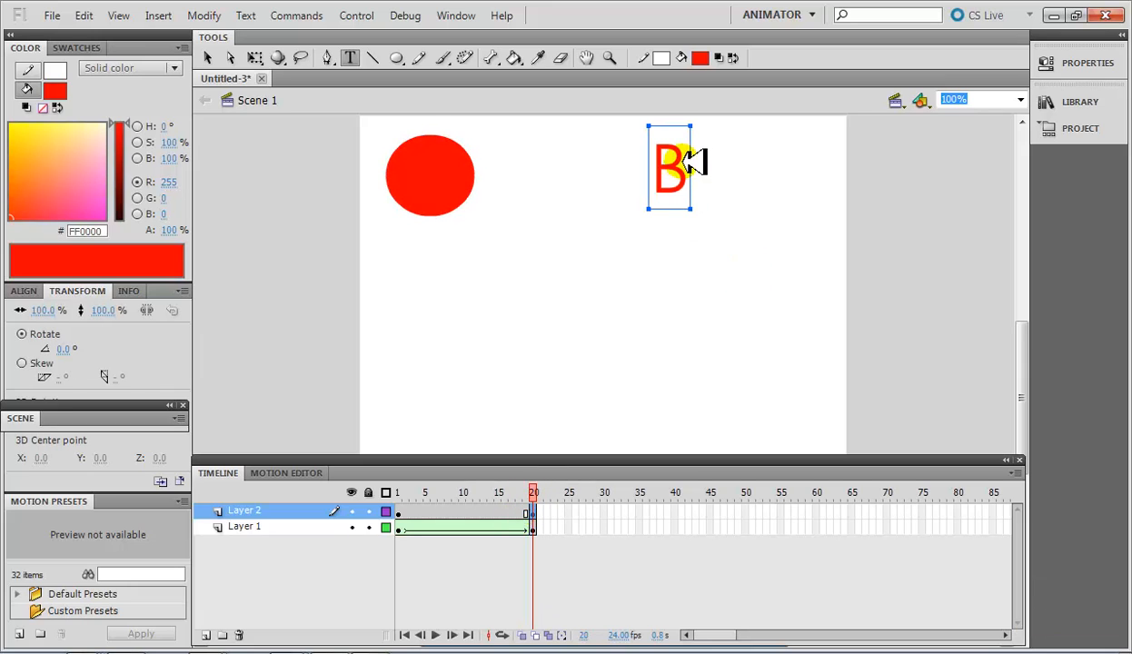
click(206, 56)
drag(677, 157, 669, 186)
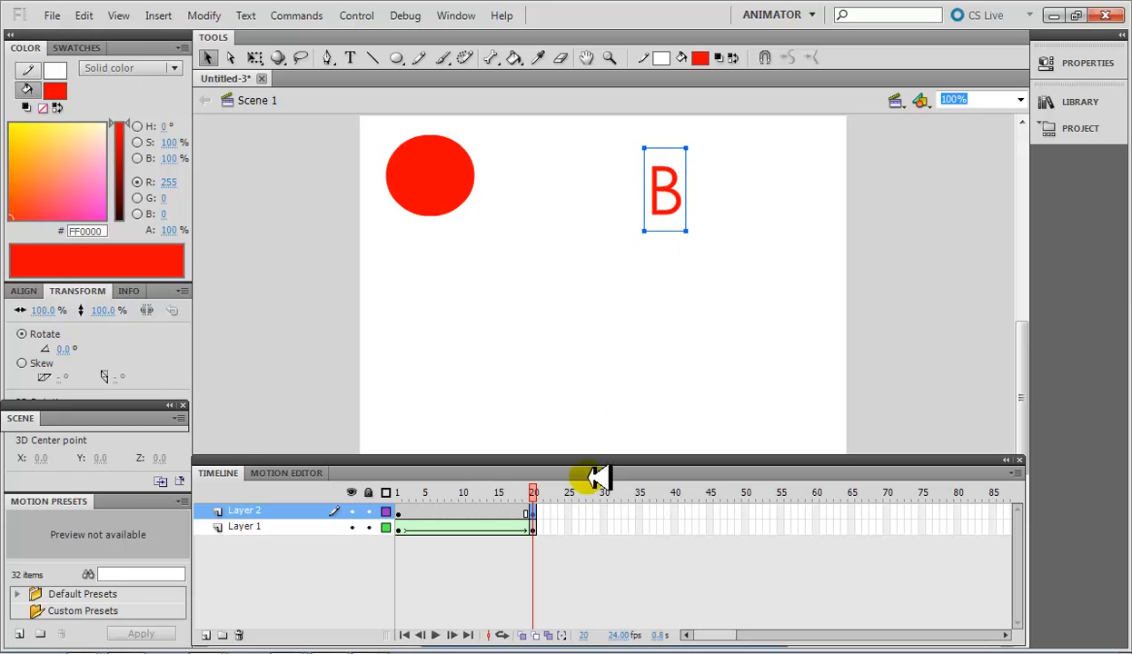
Step: Compare the "A" and "B" positions between frames, and break apart the "B" at frame 20 of Layer 2
click(505, 511)
click(533, 511)
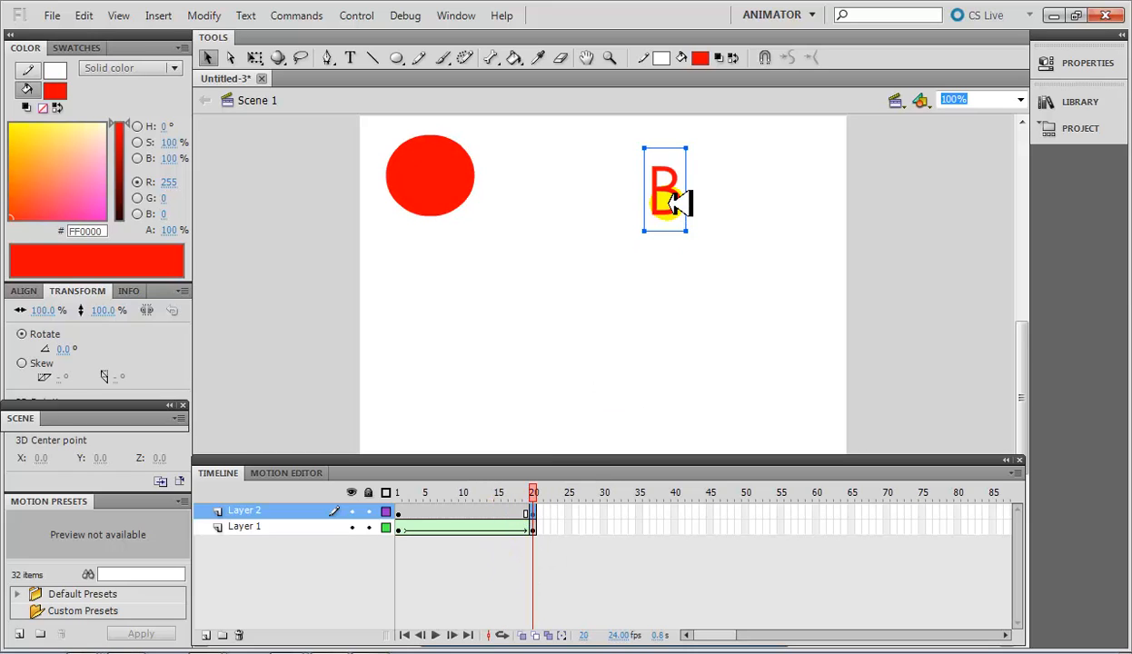
click(520, 511)
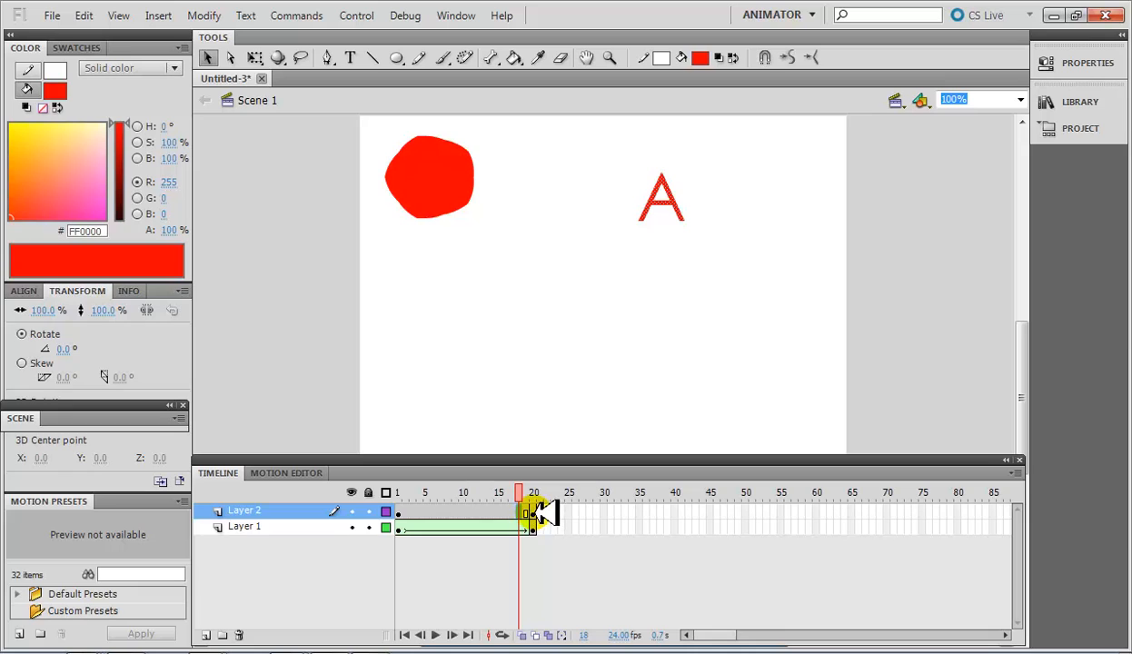
click(533, 511)
right_click(671, 182)
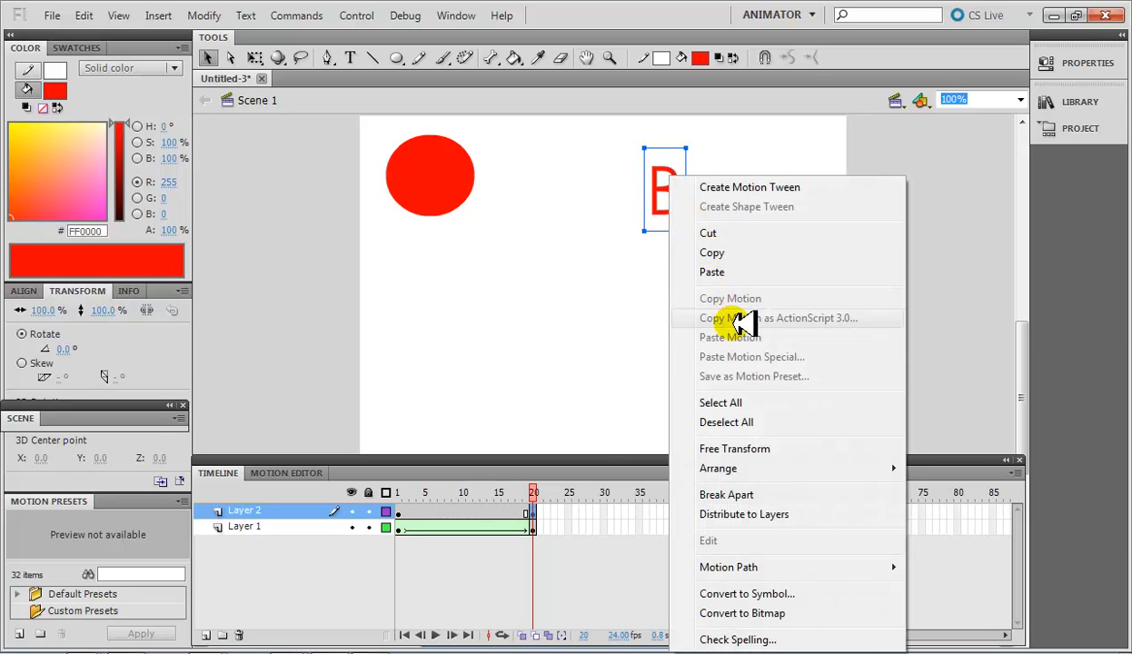
click(741, 495)
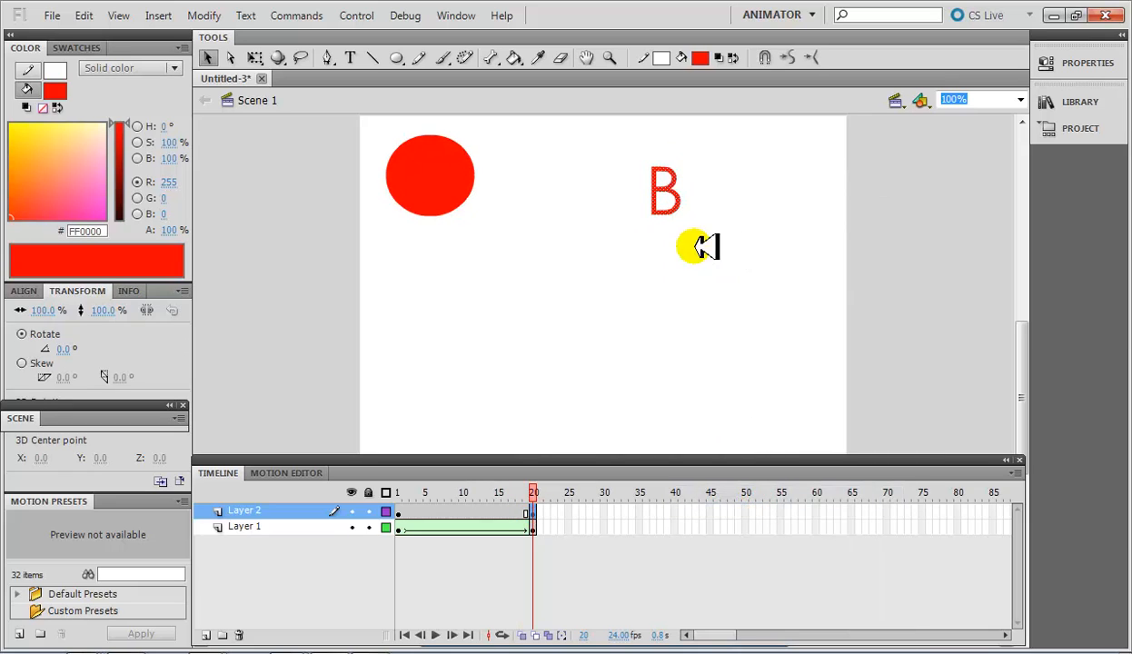
Step: Create a shape tween from frame 1 of Layer 2 and play the animation on the stage
click(400, 526)
click(400, 511)
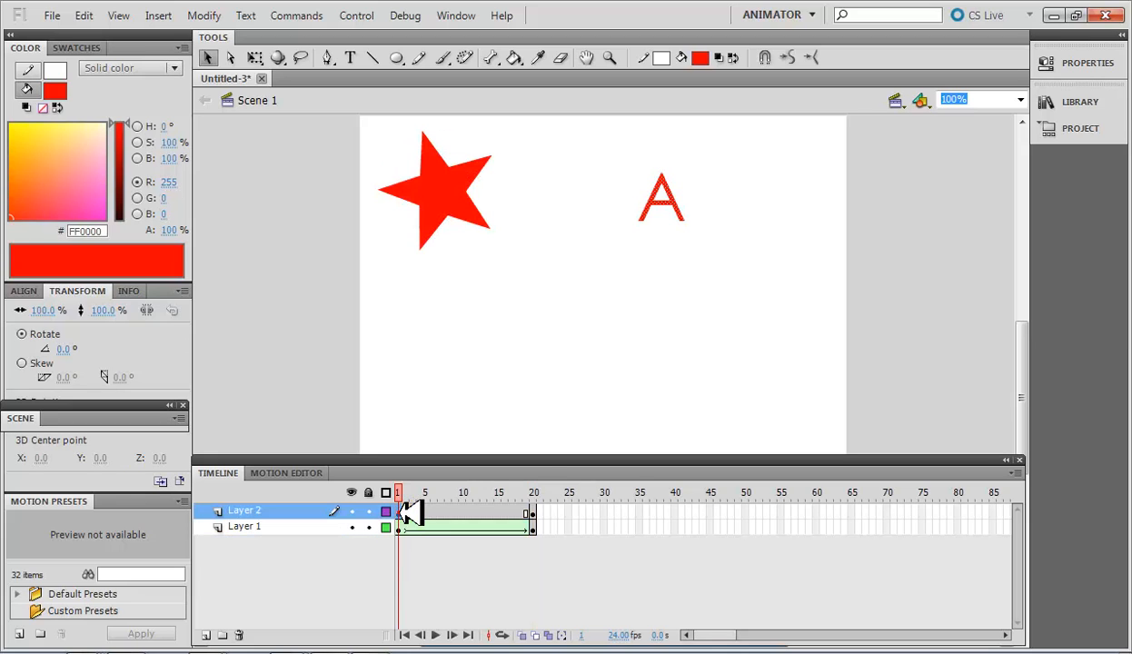
right_click(403, 515)
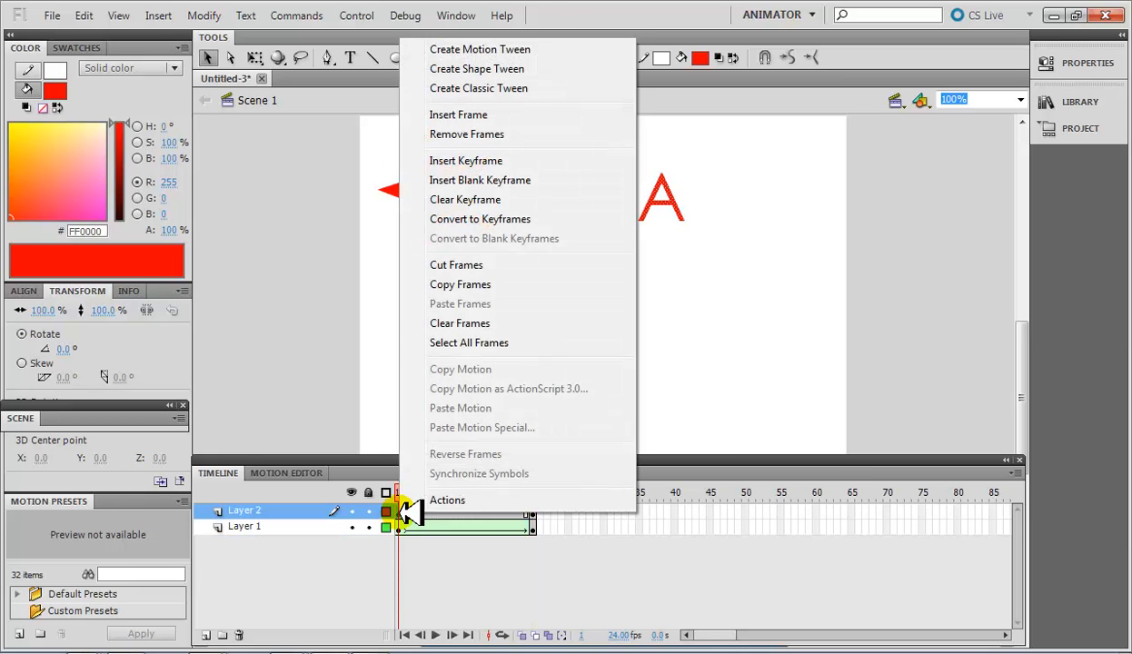
click(506, 69)
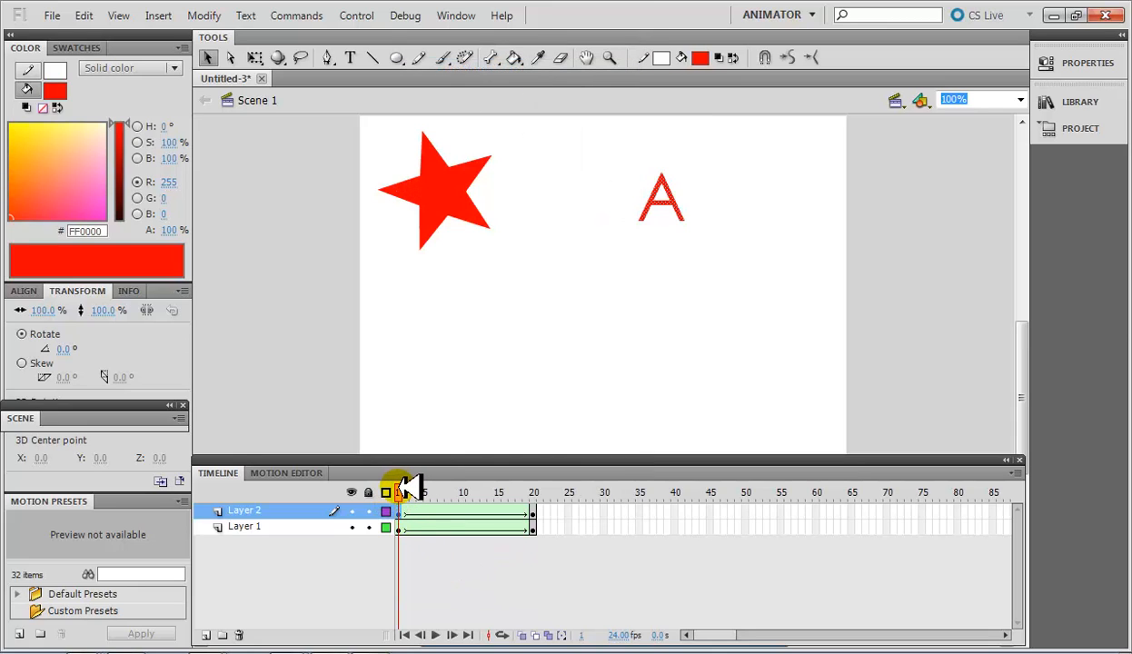
key(Return)
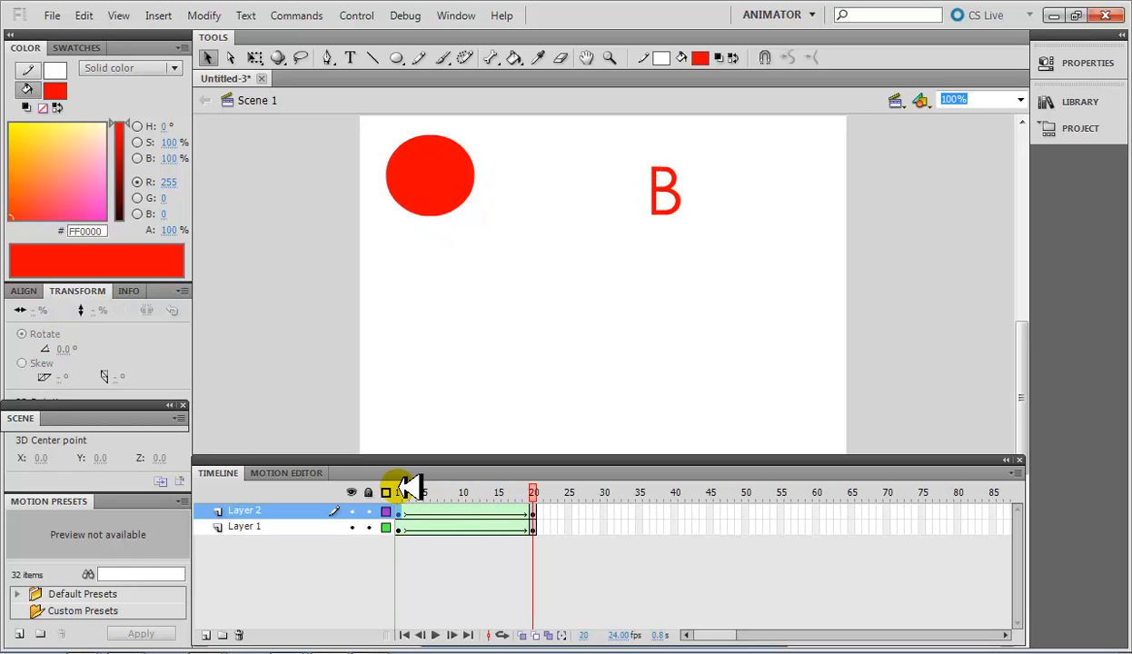
key(Return)
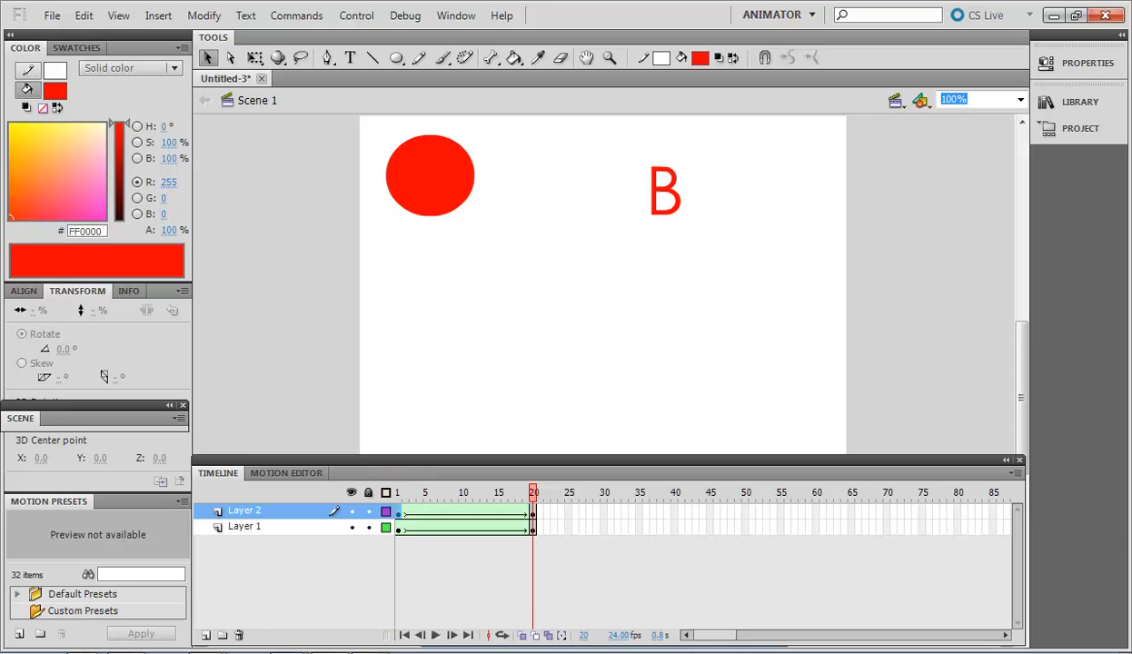
Step: Add a third layer and write "i will be increased" below the "A" in its frame 1 with the Text Tool
click(208, 634)
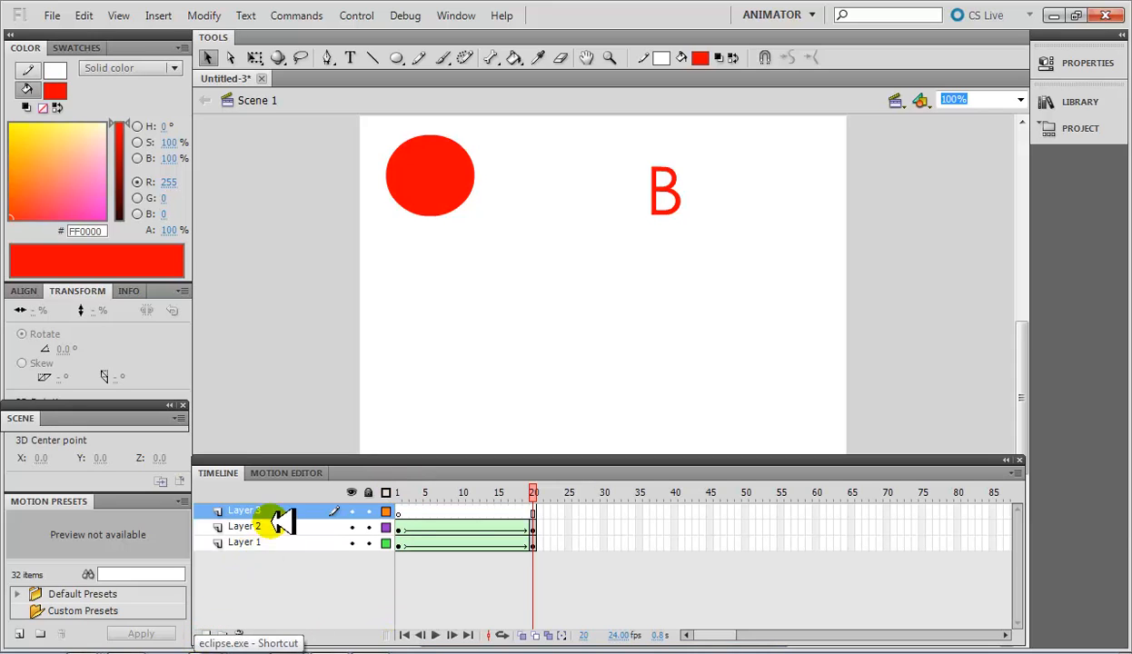
click(400, 510)
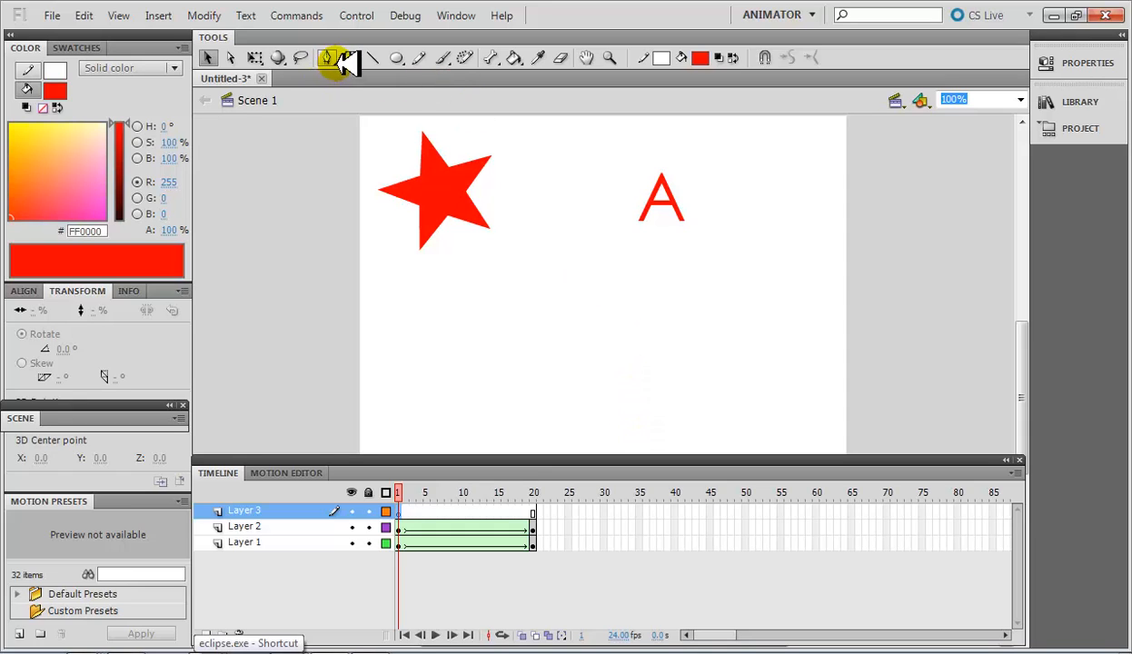
click(350, 58)
click(576, 329)
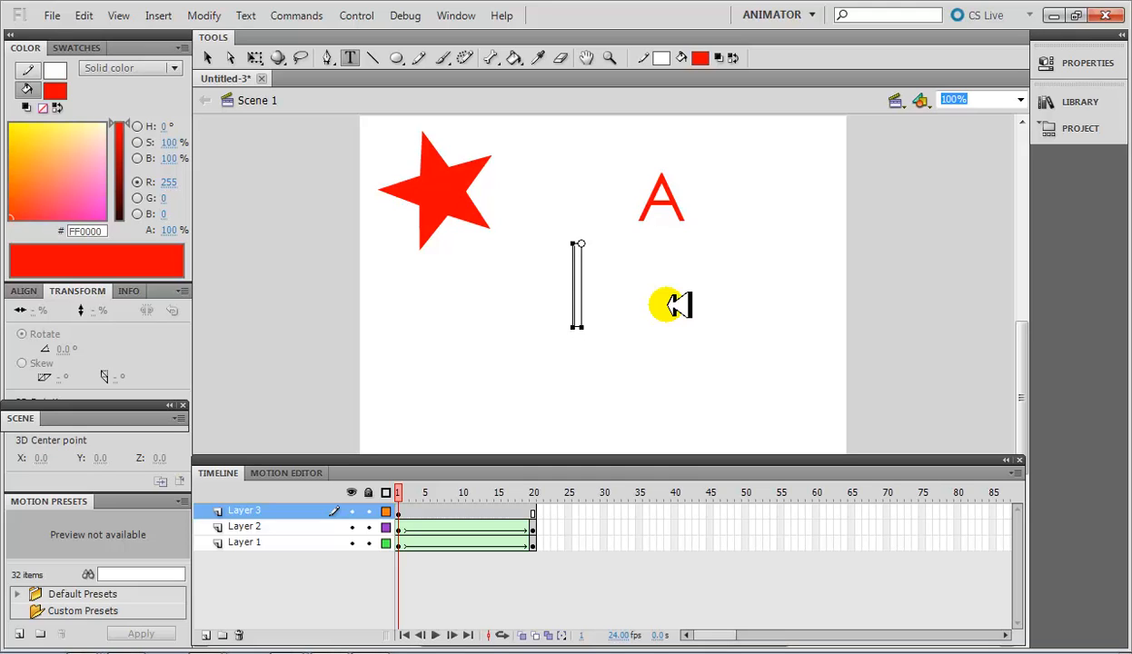
text(will)
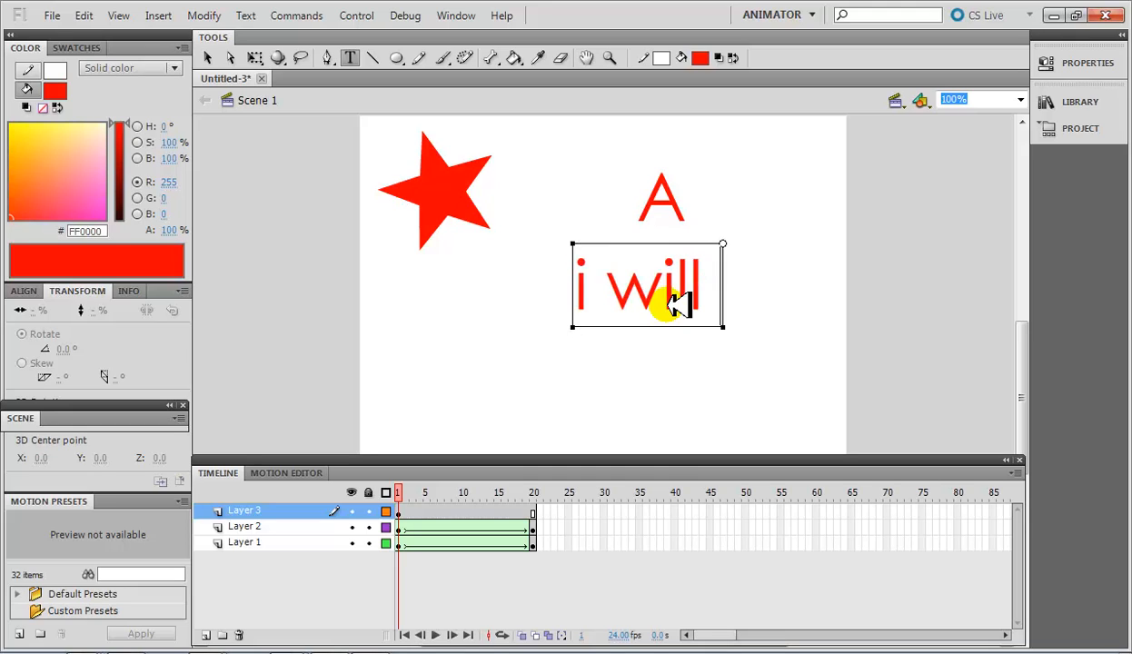
text( be)
key(BackSpace)
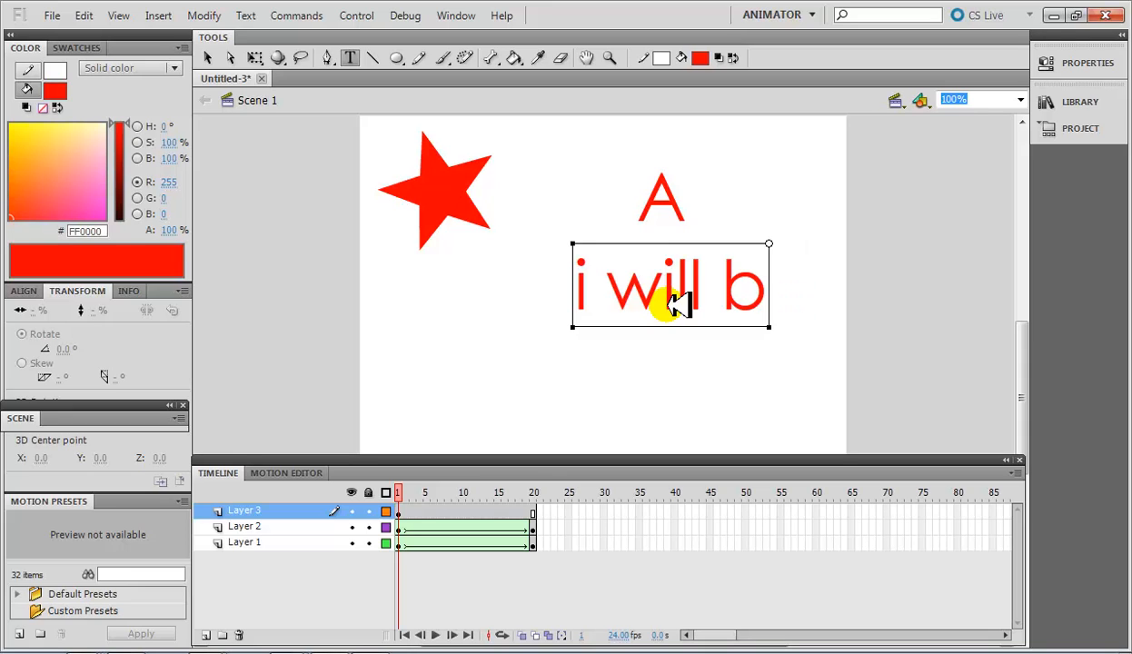
text(e incred)
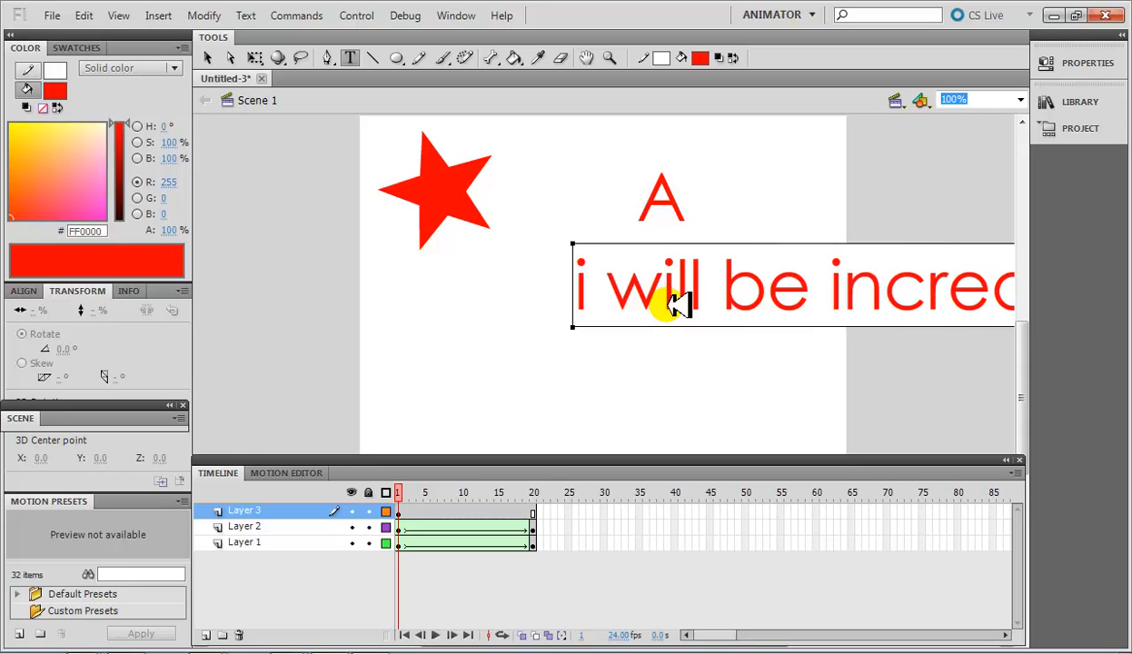
Step: Set the font size of the whole "i will be increased" text in frame 1 to 15 pt
key(ctrl+a)
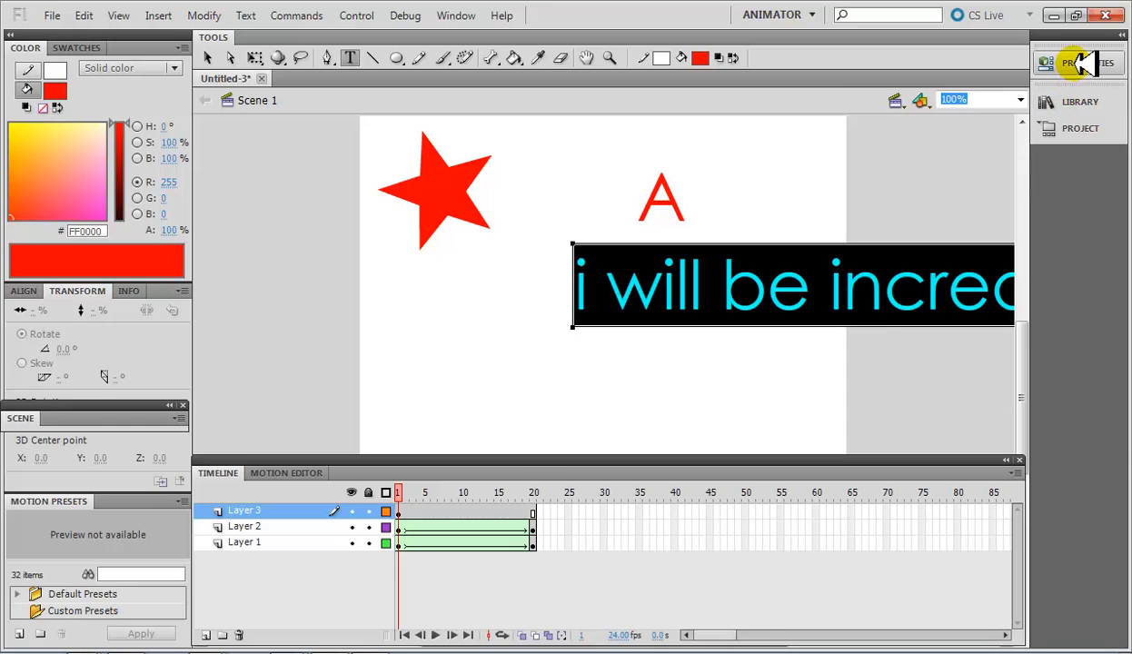
click(1081, 62)
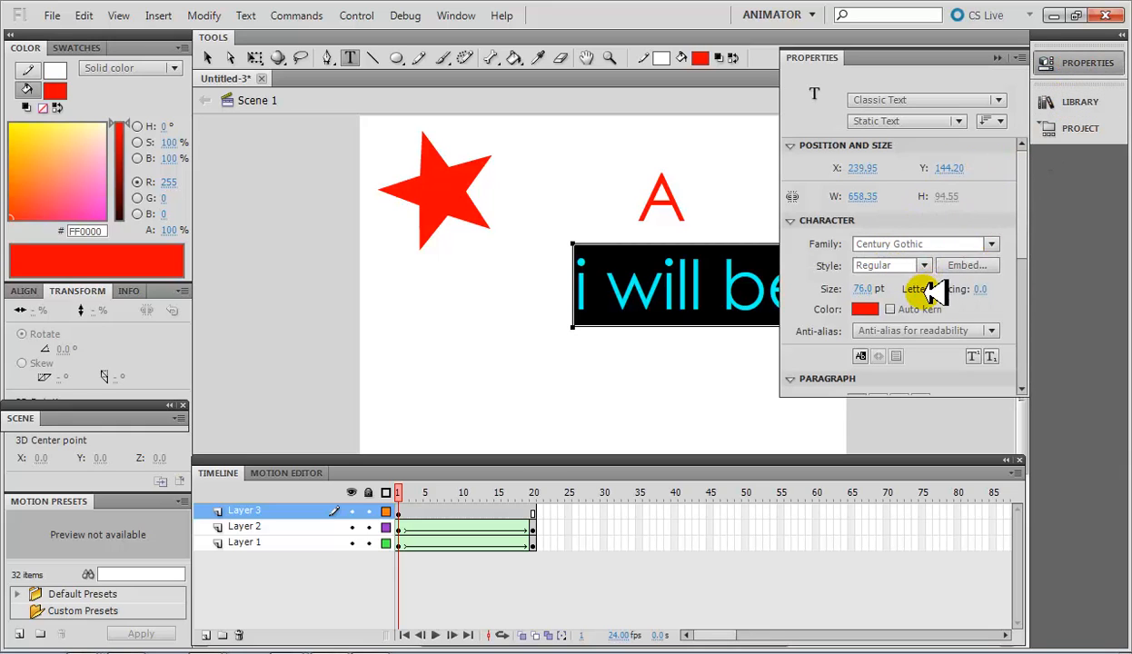
click(861, 289)
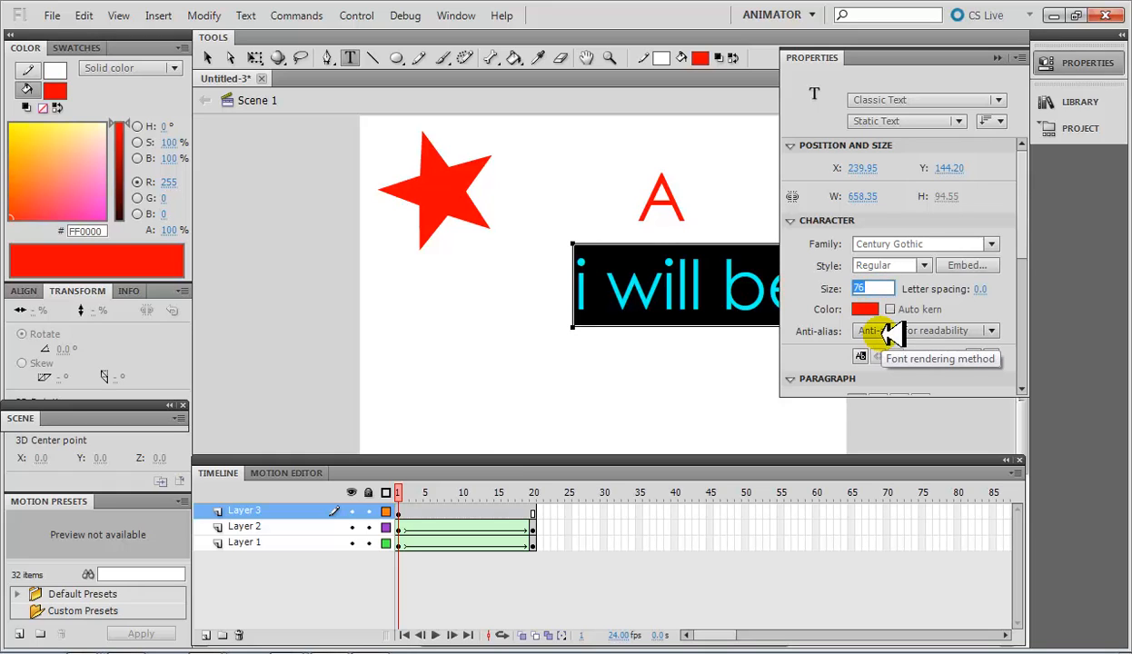
text(15)
key(Return)
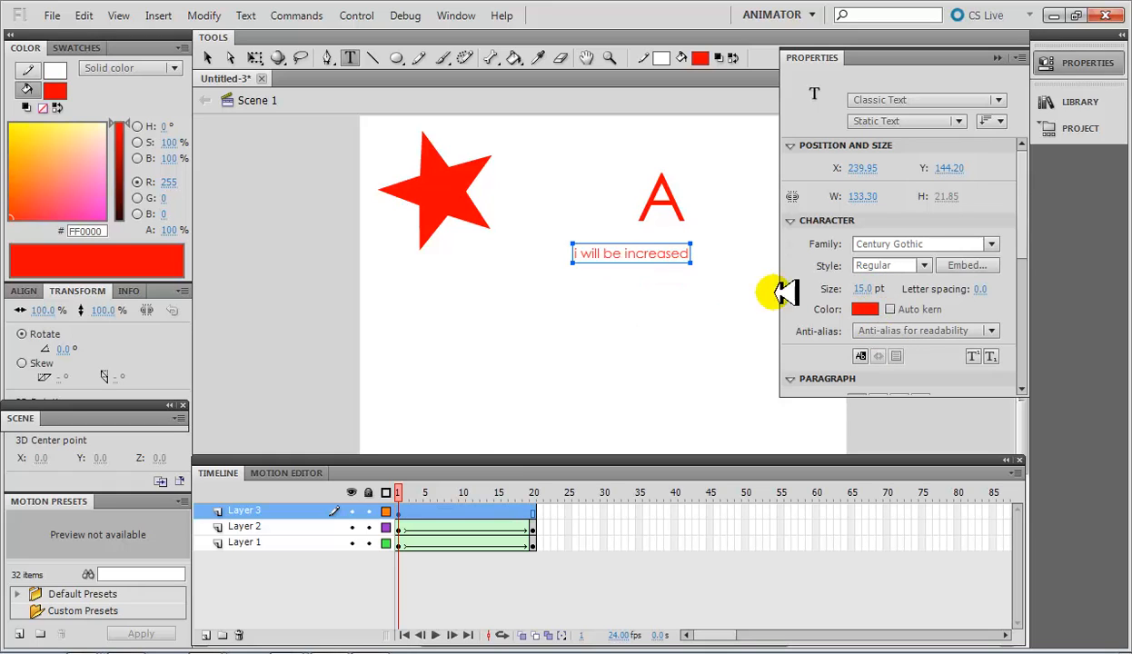
Step: Move the small text down and slightly left below the "A" with the Selection Tool
click(208, 58)
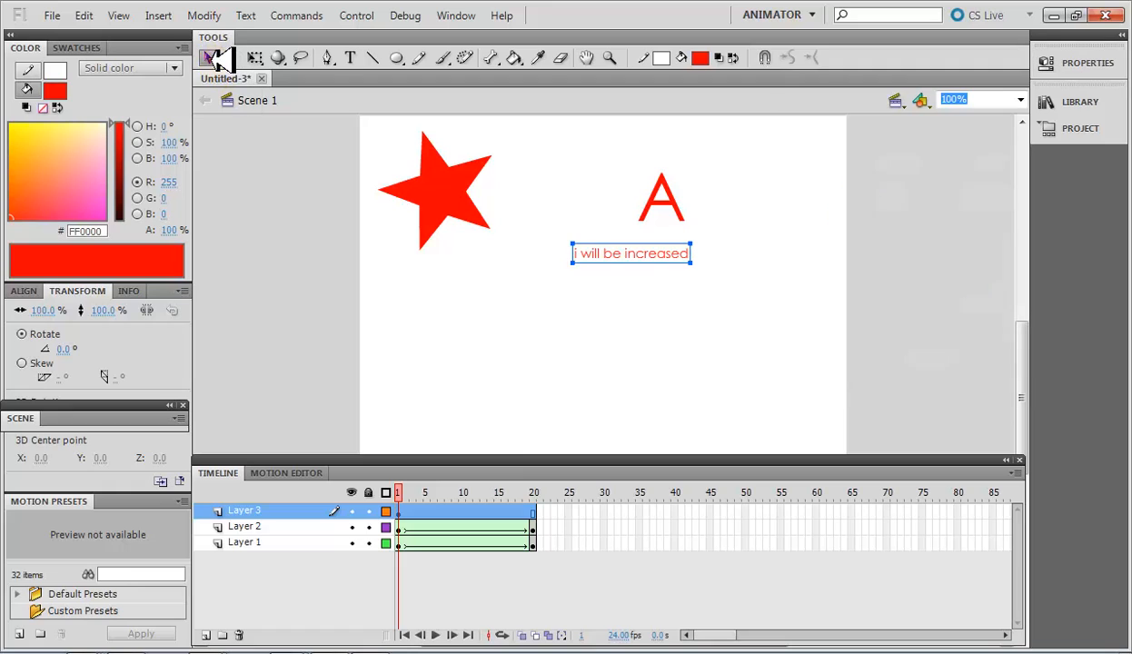
click(647, 306)
click(619, 255)
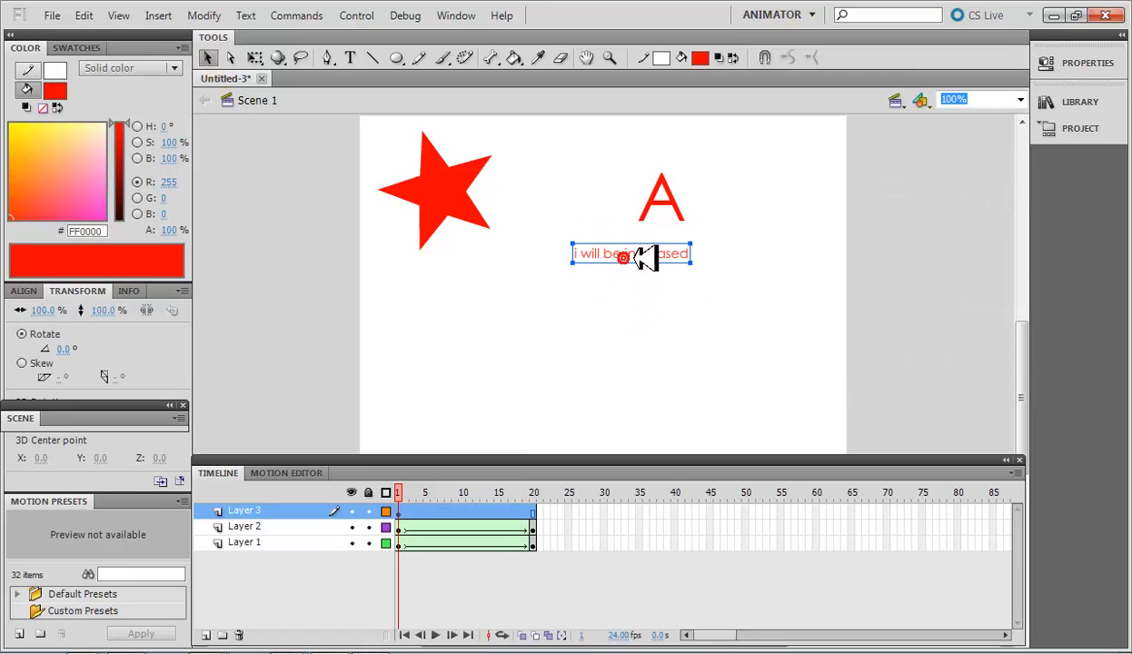
drag(639, 257, 654, 285)
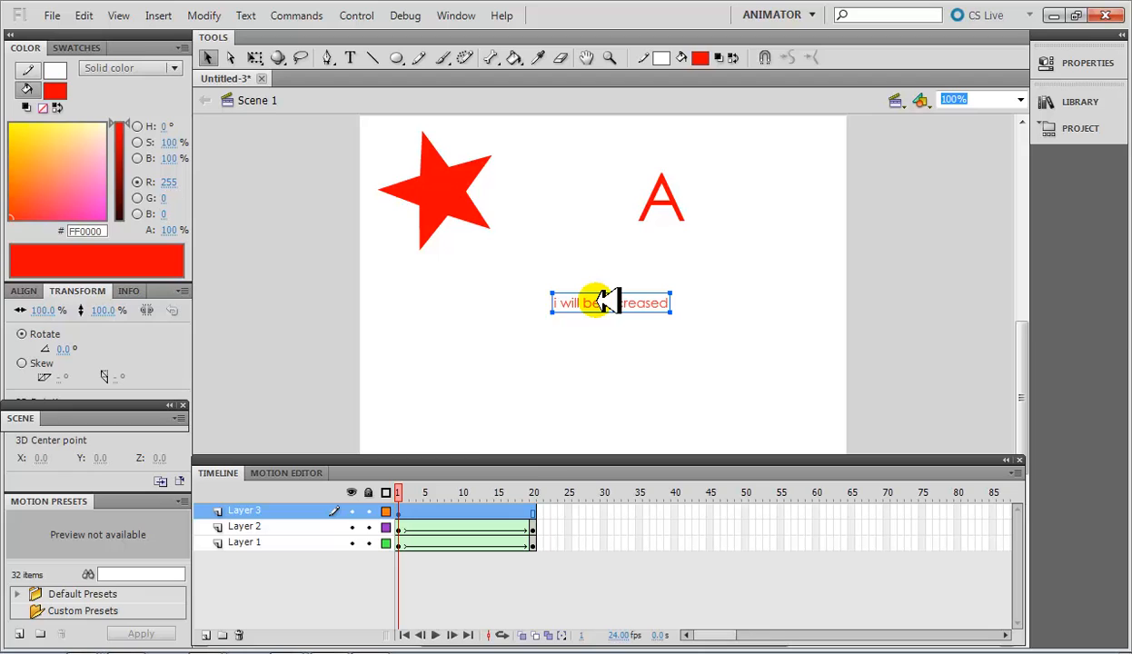
Step: Break apart the "i will be increased" text in frame 1 into individual letters, then deselect them
right_click(598, 309)
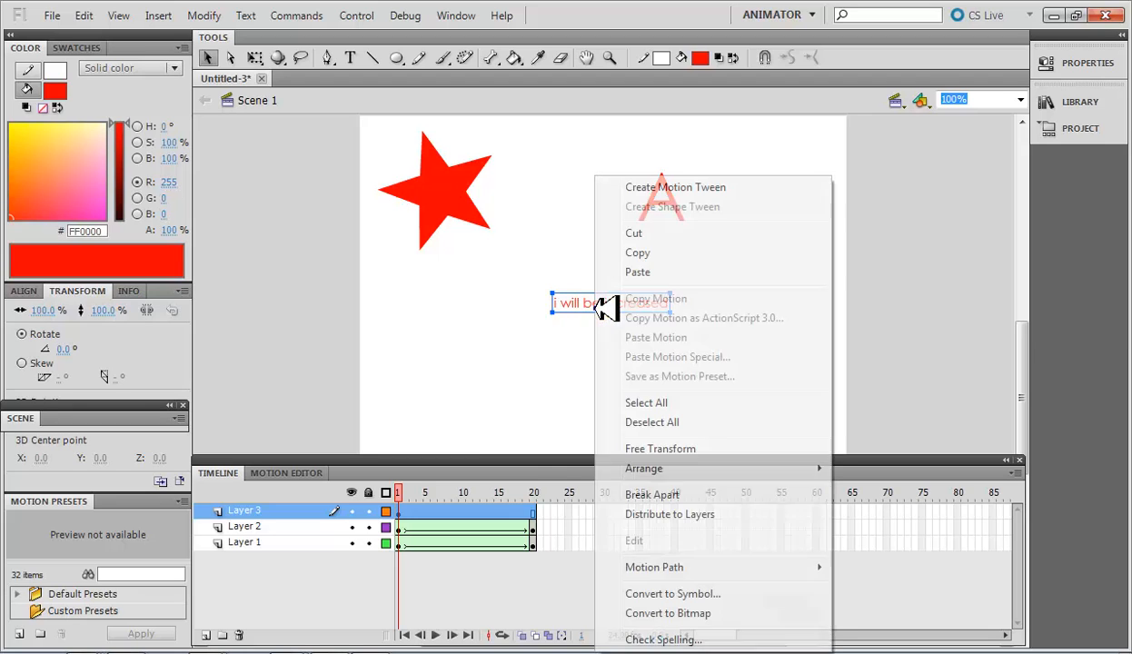
click(577, 316)
click(585, 309)
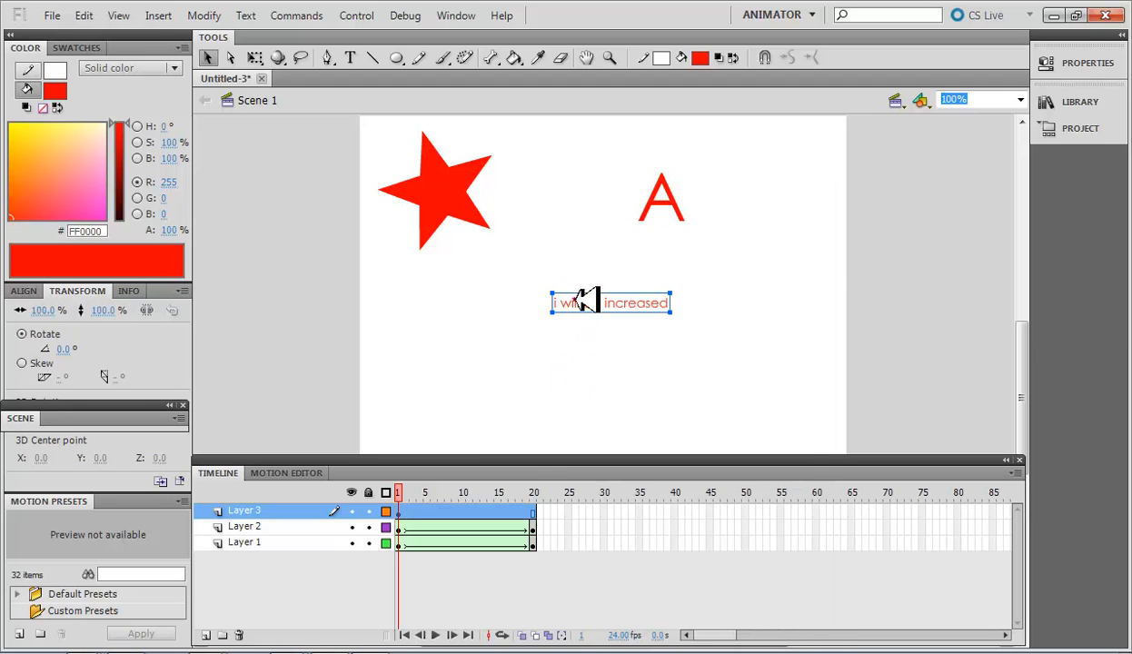
right_click(591, 303)
click(686, 496)
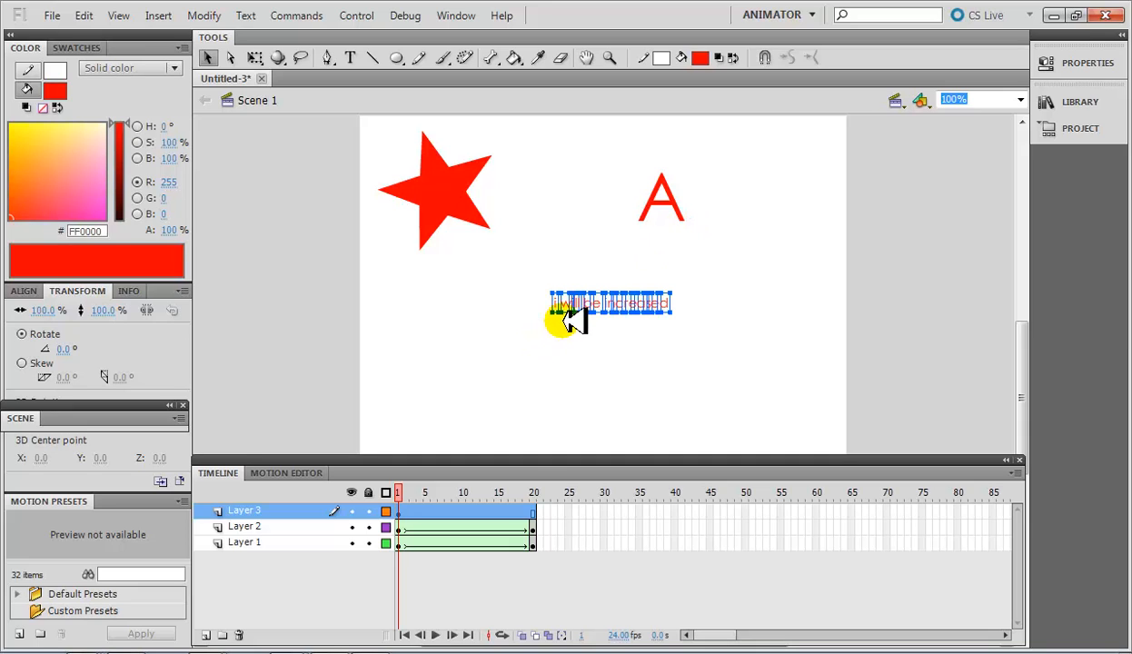
click(581, 359)
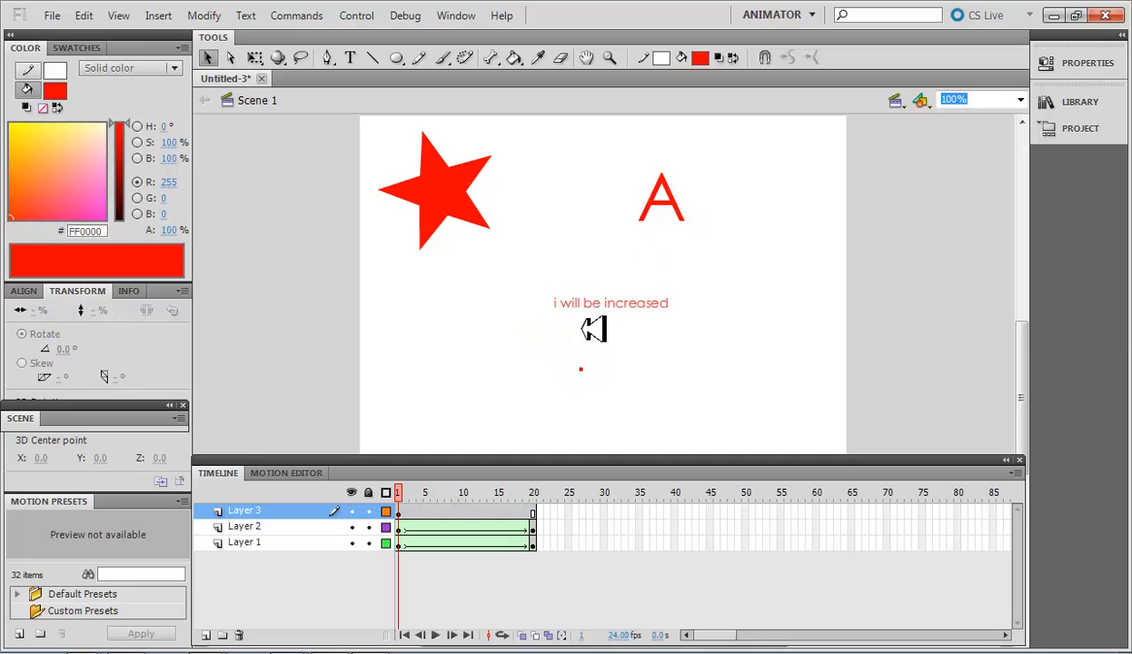
Step: Select all the separate letters in frame 1 of Layer 3 and break them apart again into shapes
click(586, 303)
key(t)
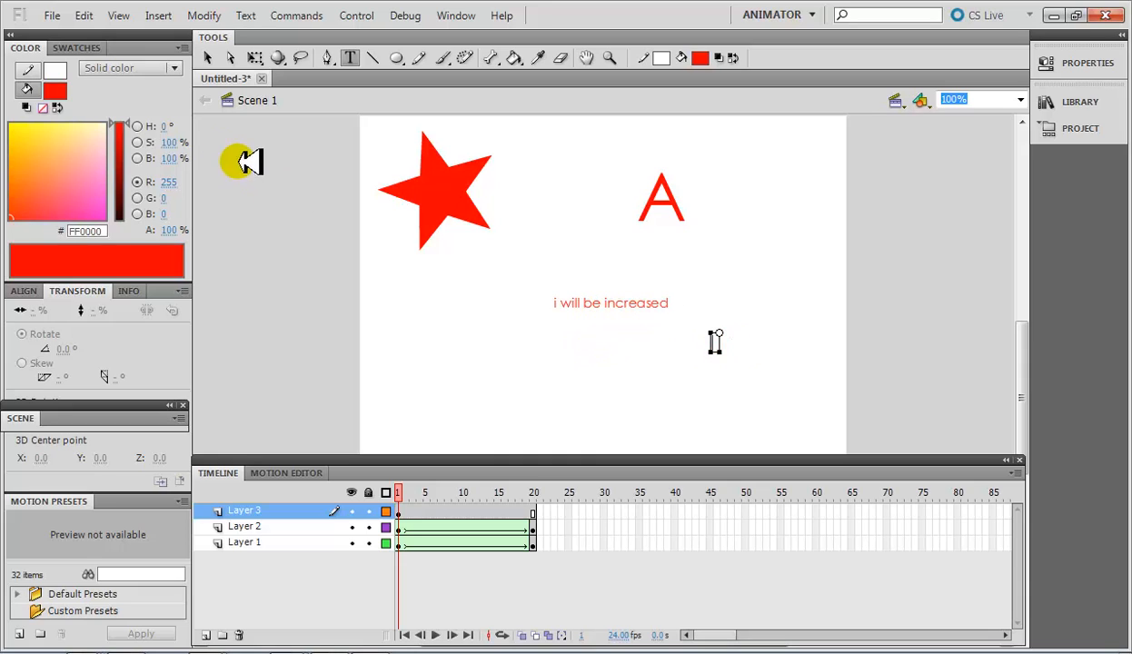
click(208, 57)
drag(501, 277, 712, 324)
click(608, 300)
right_click(607, 299)
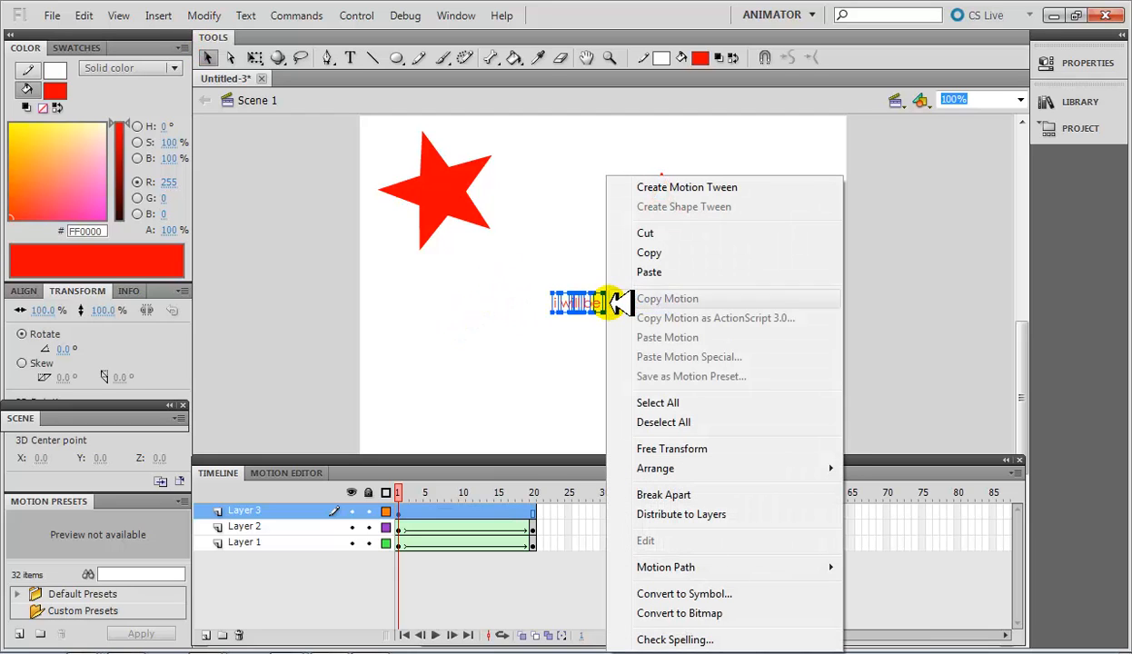
click(713, 495)
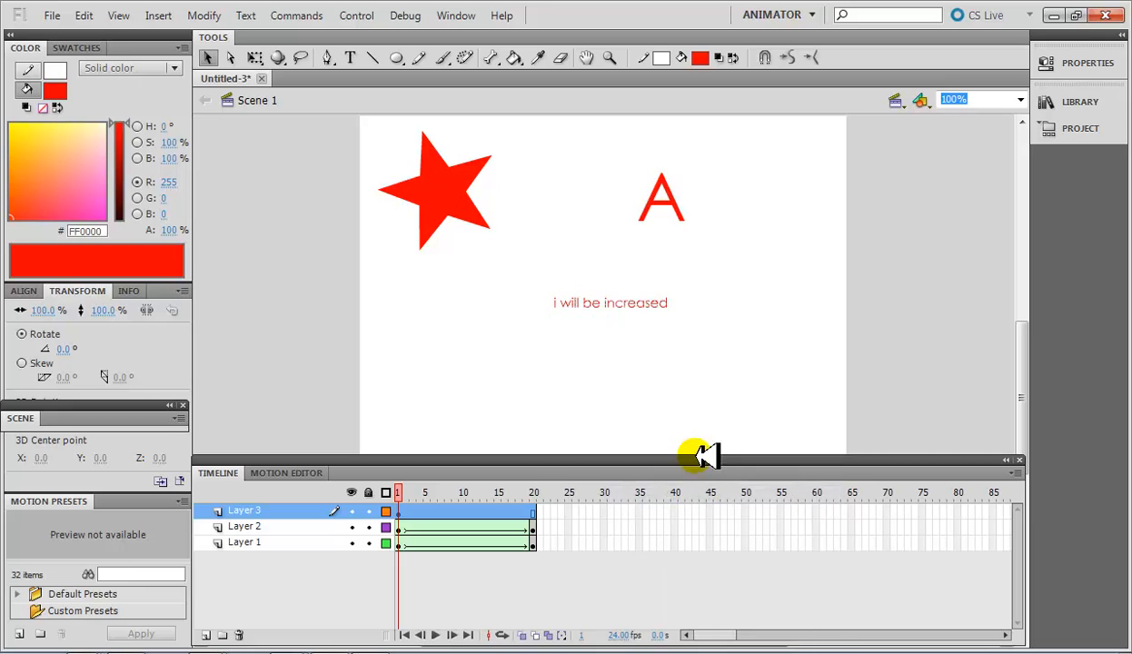
click(586, 350)
Step: Insert a keyframe at frame 20 of Layer 3 and delete the broken-apart text on it
click(533, 494)
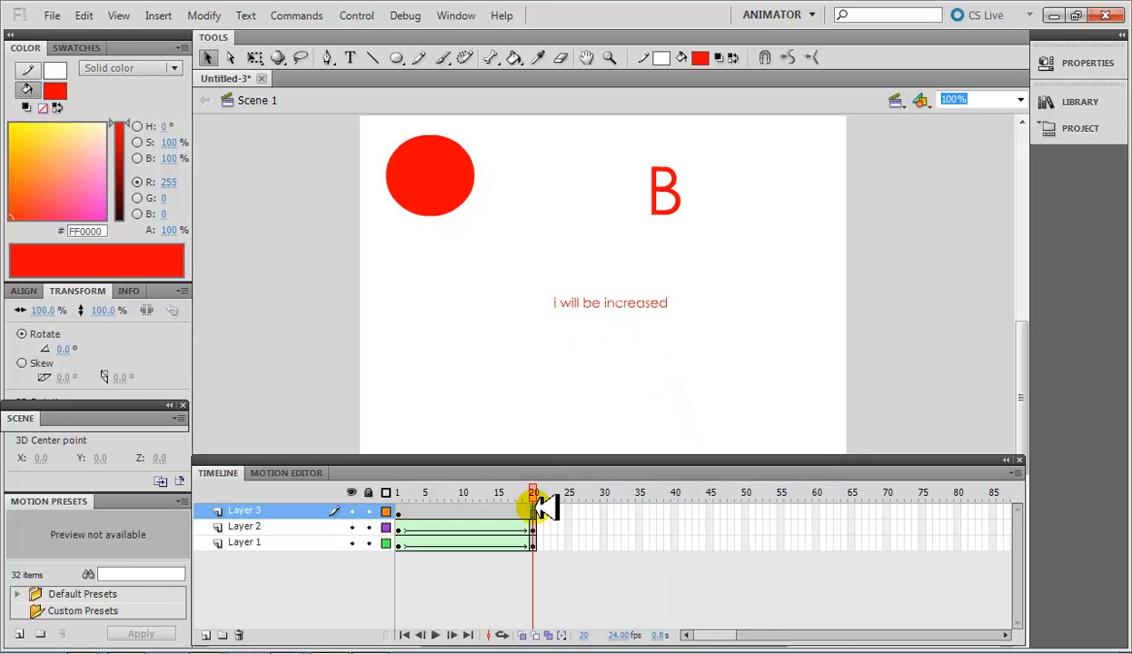
right_click(537, 510)
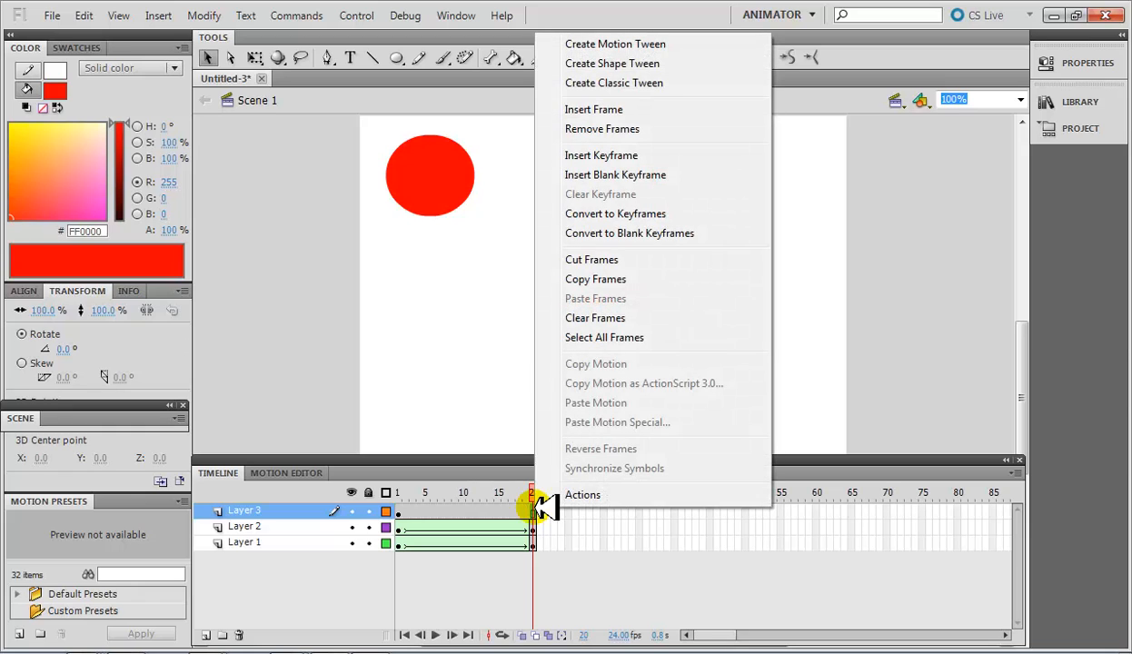
click(636, 155)
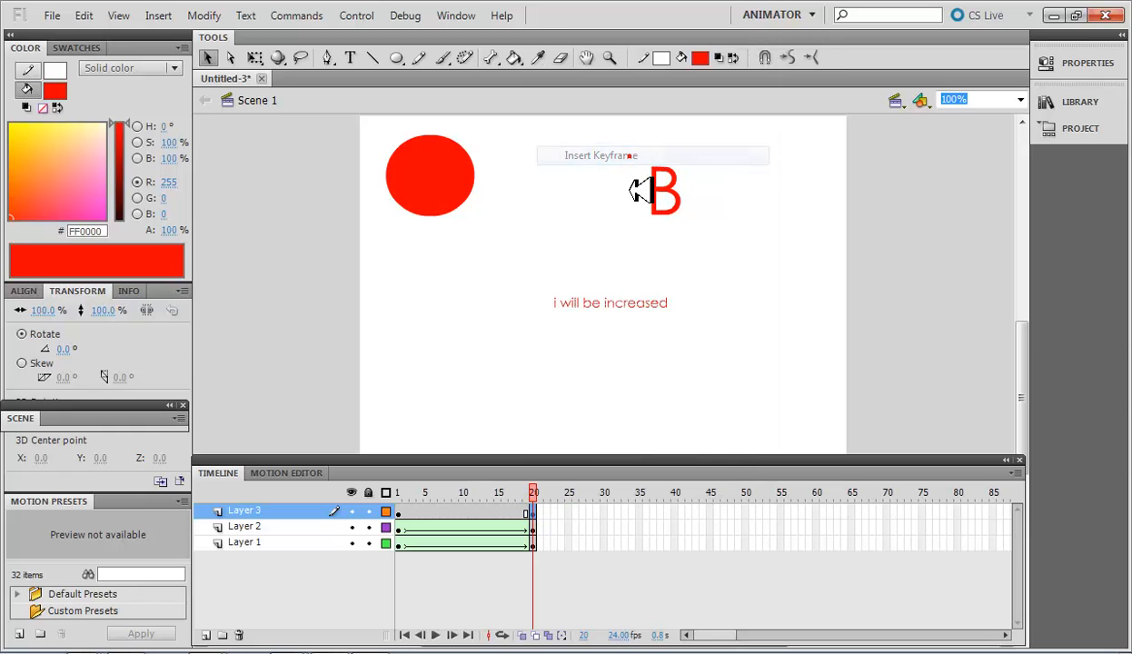
drag(754, 359, 525, 268)
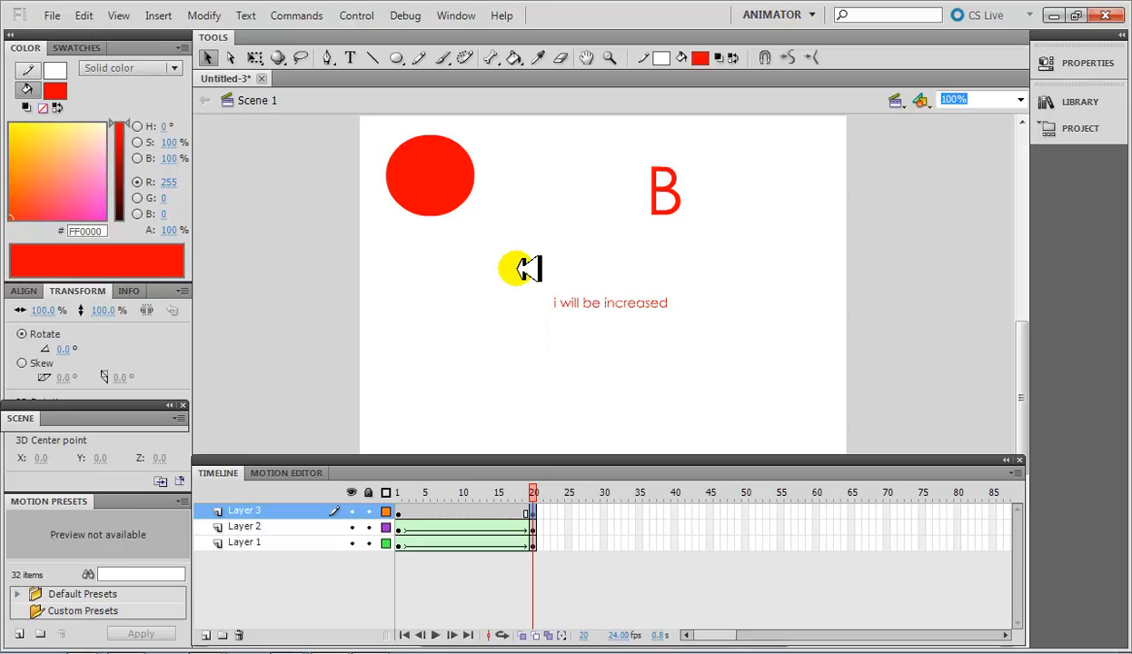
key(Delete)
Step: Write "i will be increased" again below the "B" in frame 20 of Layer 3 with the Text Tool
click(349, 57)
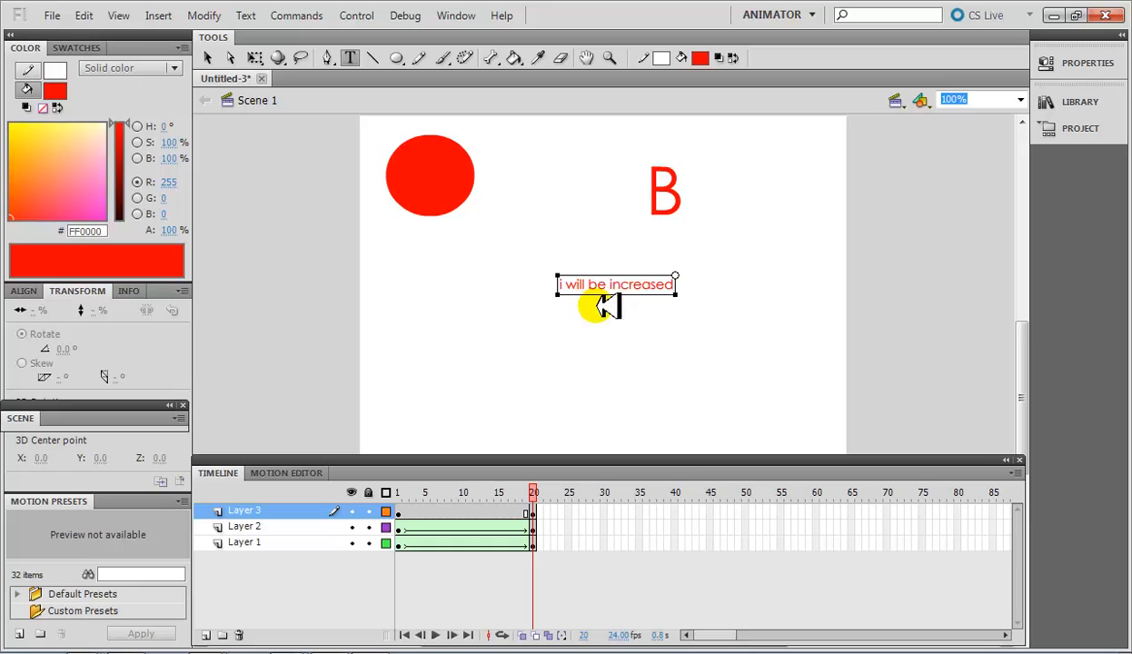
click(596, 313)
click(207, 57)
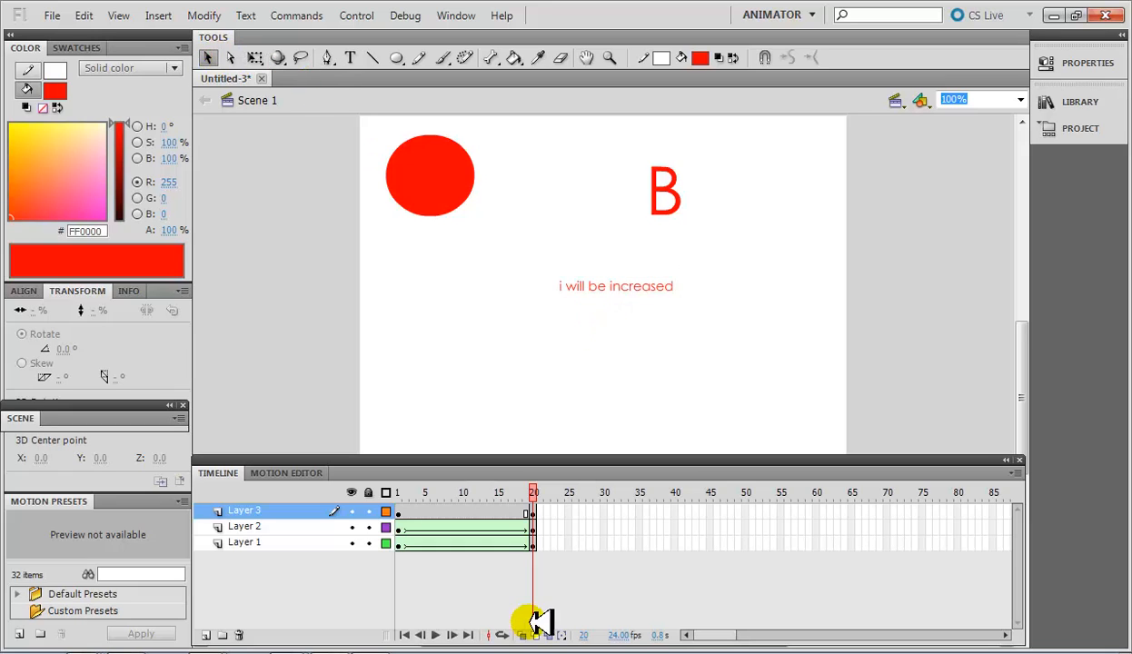
Step: Move the frame 20 text down and slightly left to match the earlier text's position, comparing it with the preceding frames
click(487, 515)
click(533, 514)
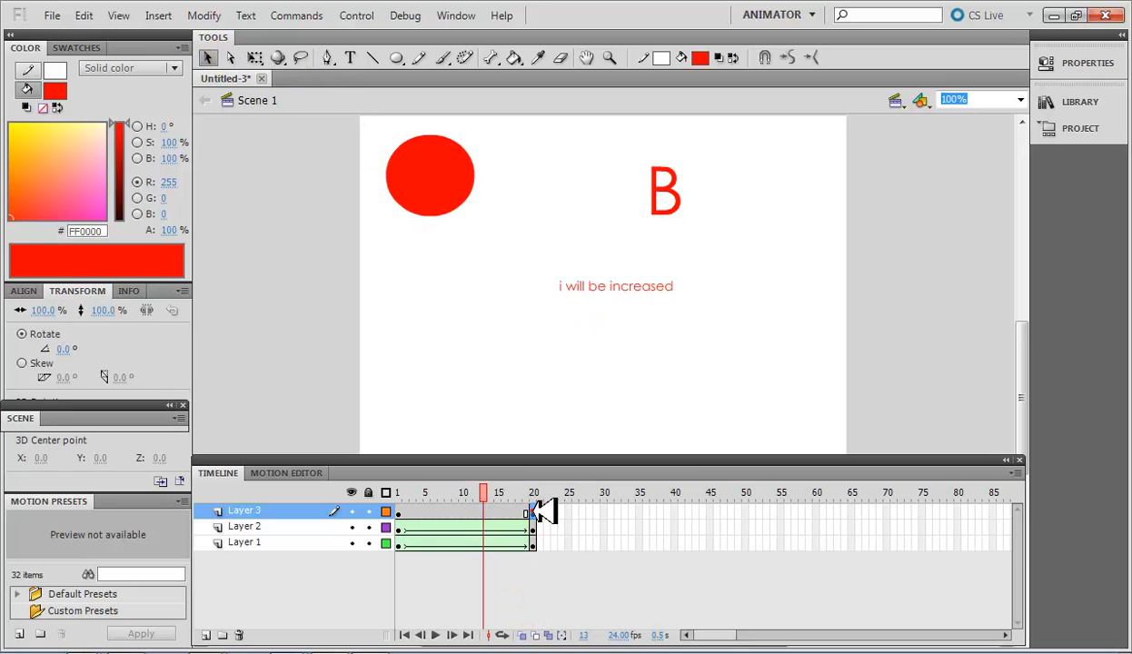
drag(618, 285, 617, 303)
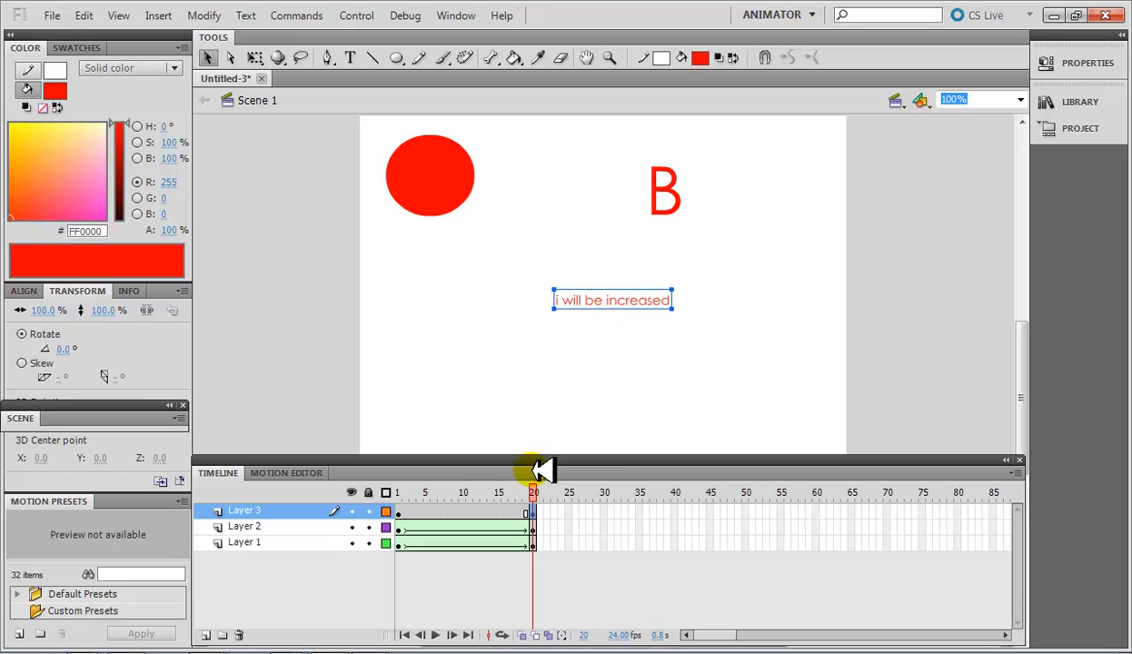
click(492, 514)
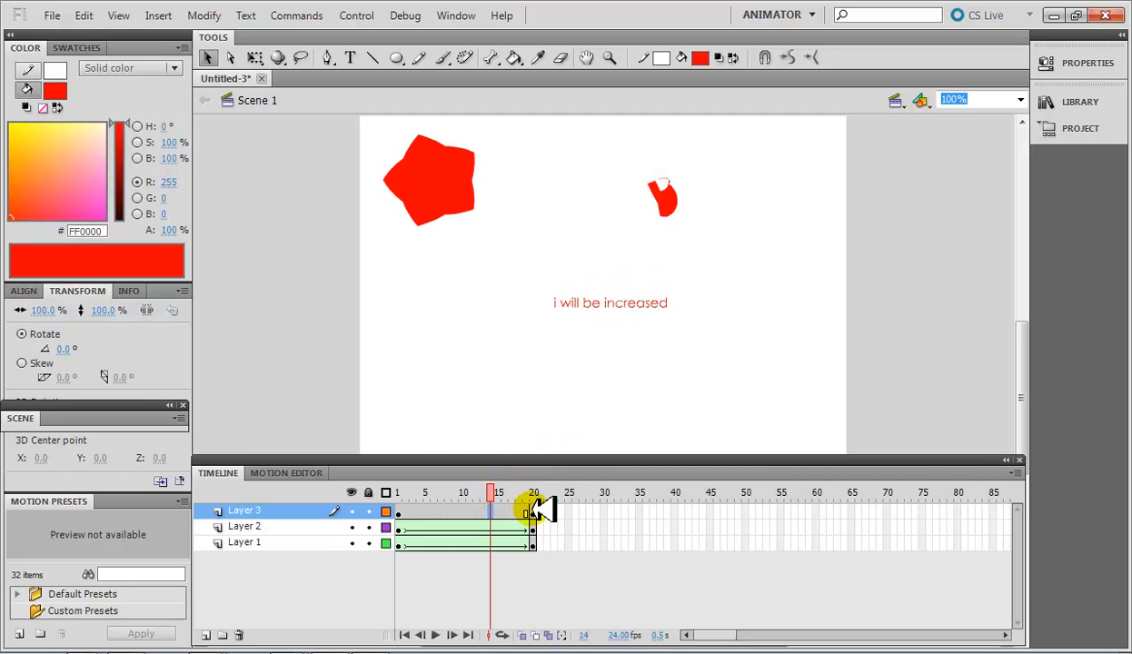
click(533, 514)
drag(610, 300, 602, 302)
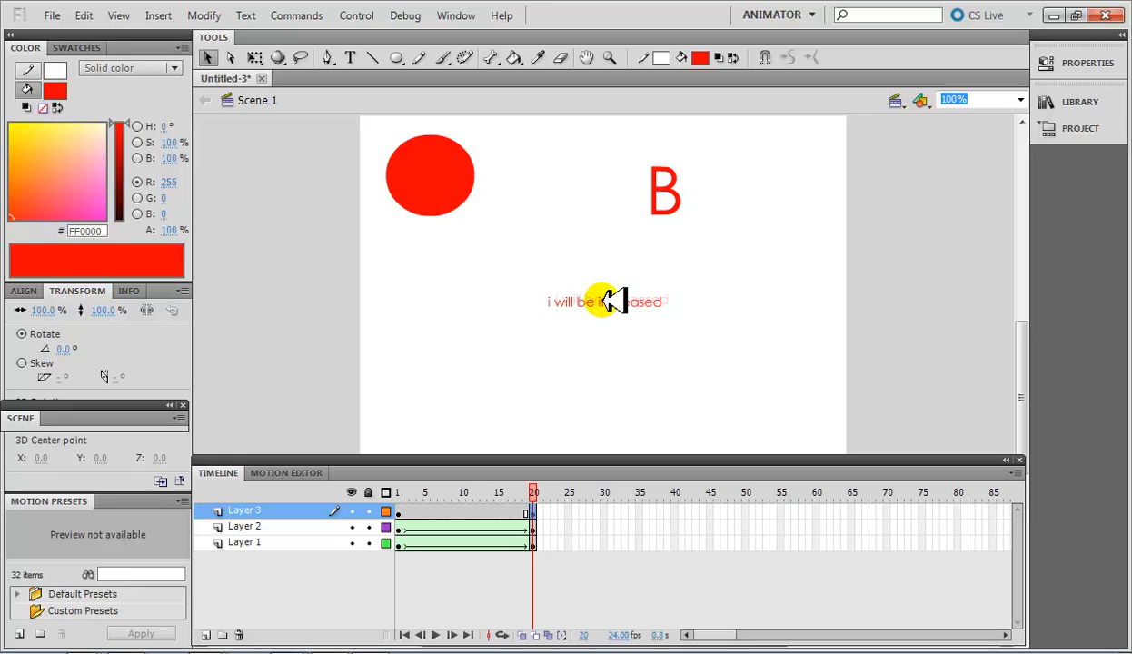
Step: Set the frame 20 text's font size to 76 pt and move it left to centre it across the stage
double_click(602, 303)
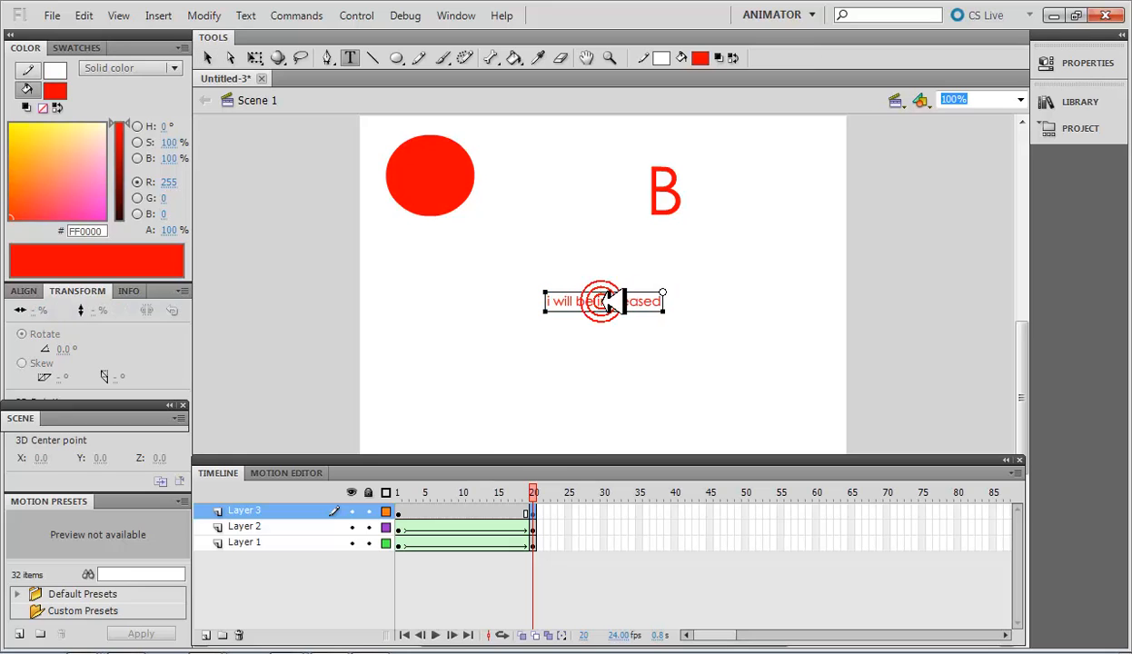
key(ctrl+a)
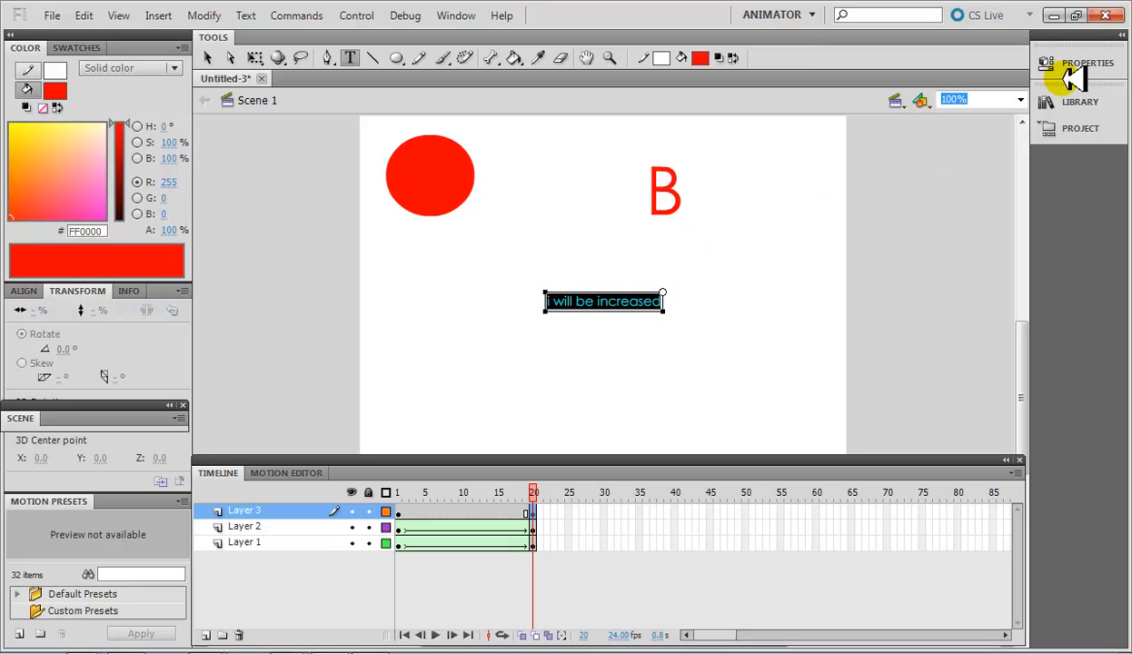
click(1063, 67)
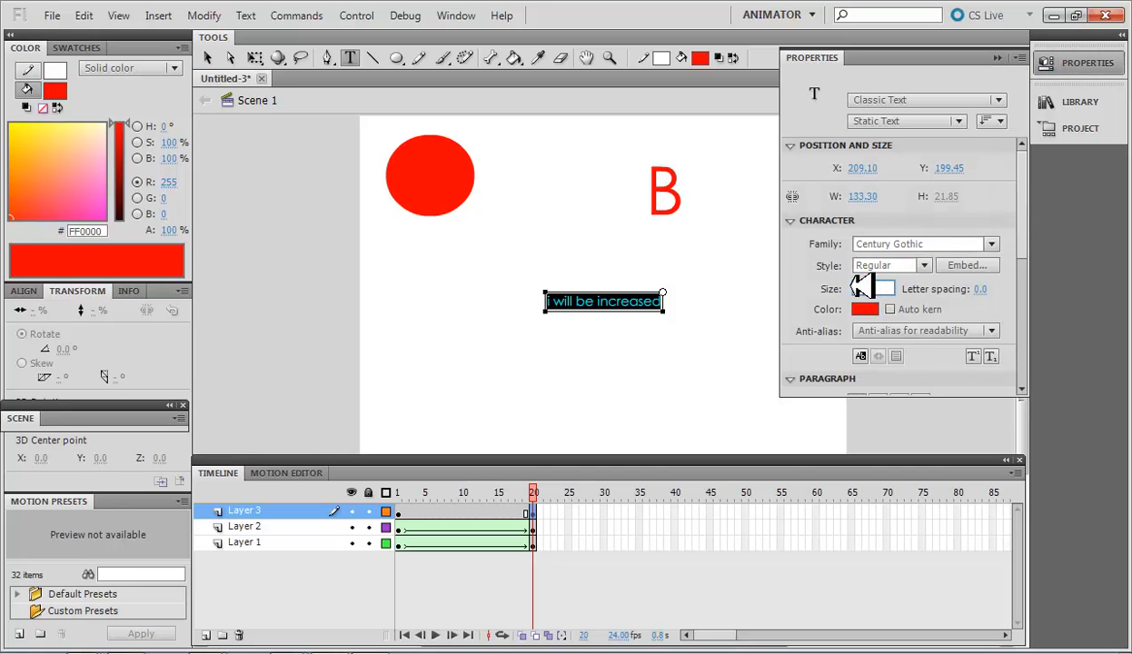
text(60)
key(Return)
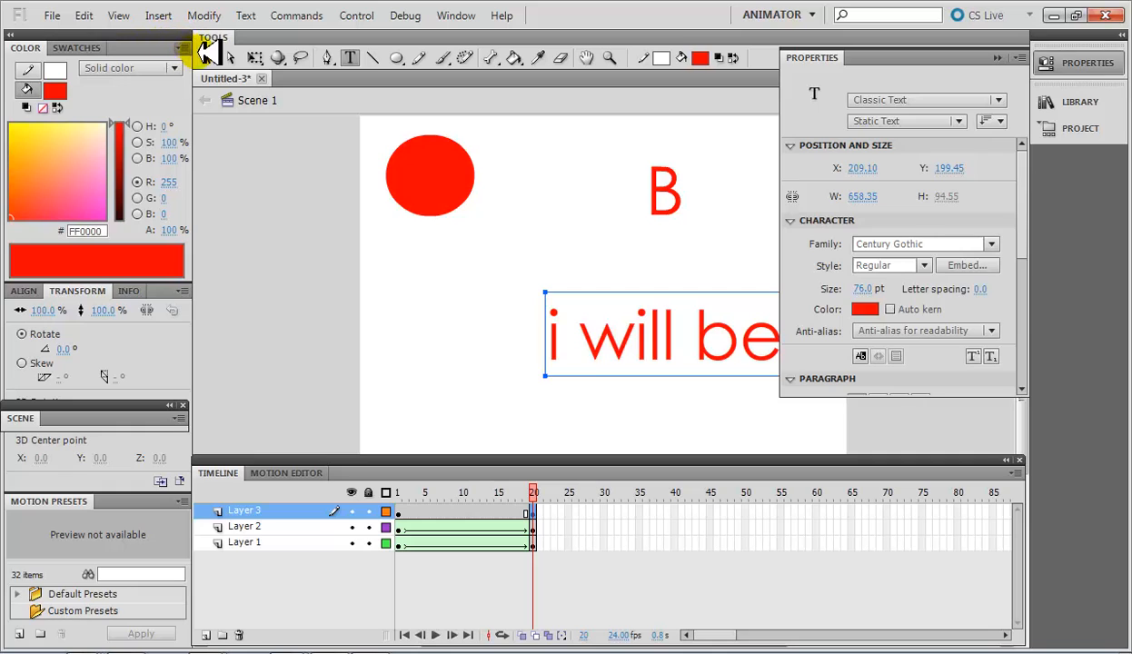
click(207, 57)
drag(821, 329, 591, 313)
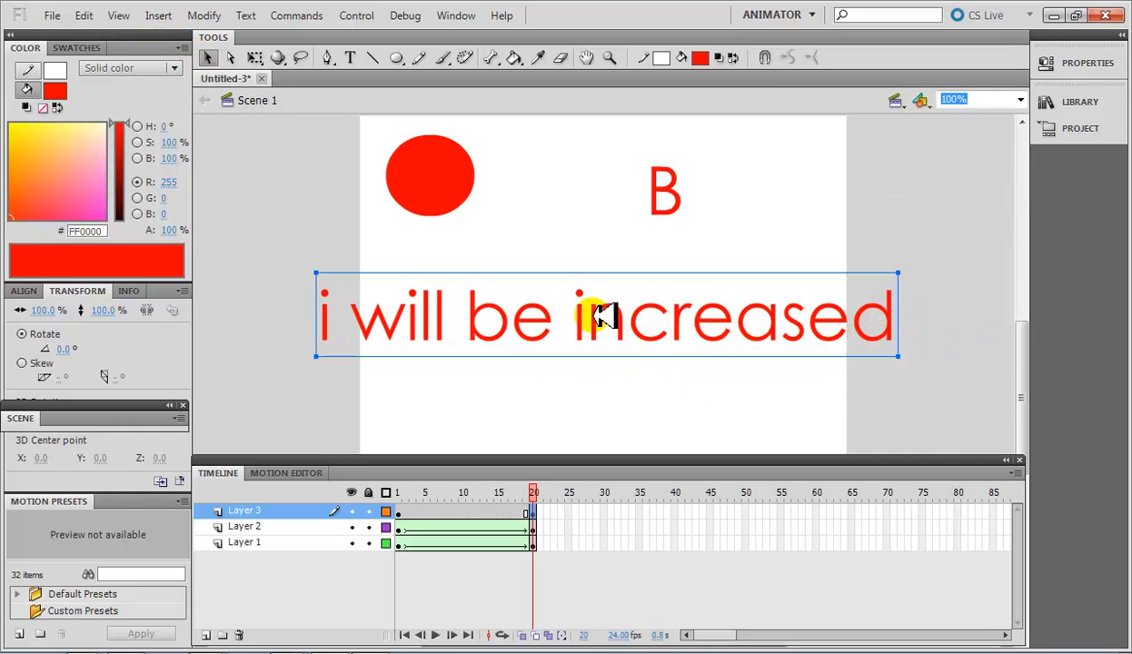
Step: Select the whole "i will be increased" text in frame 20 and set its font size to 65 pt
key(t)
click(714, 323)
double_click(713, 323)
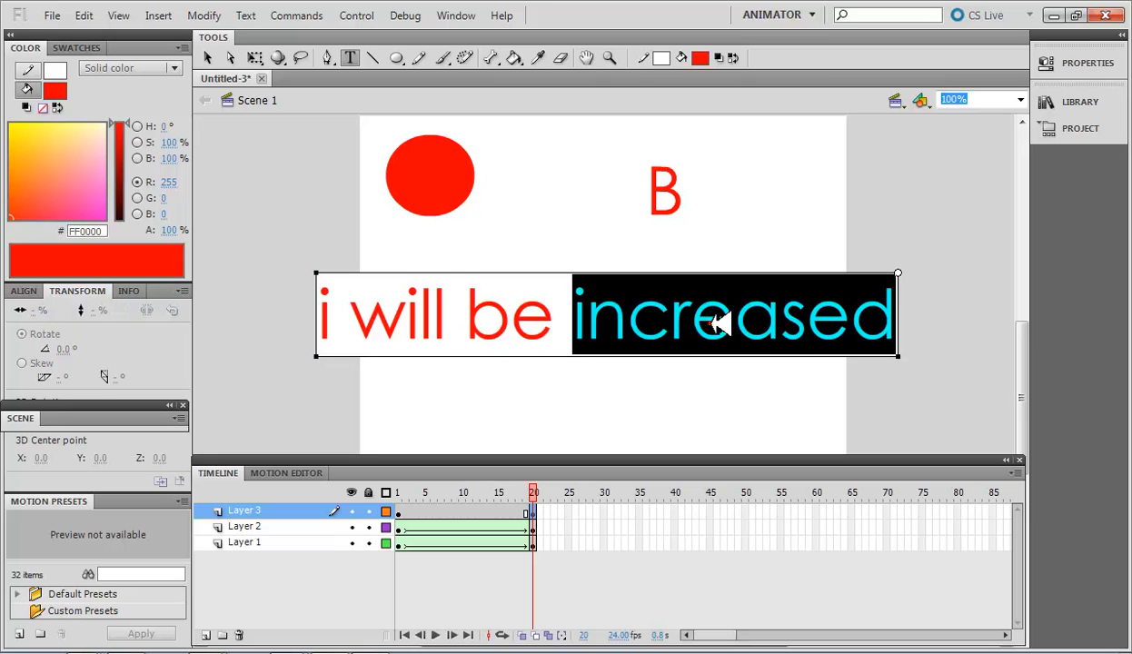
click(713, 323)
triple_click(714, 323)
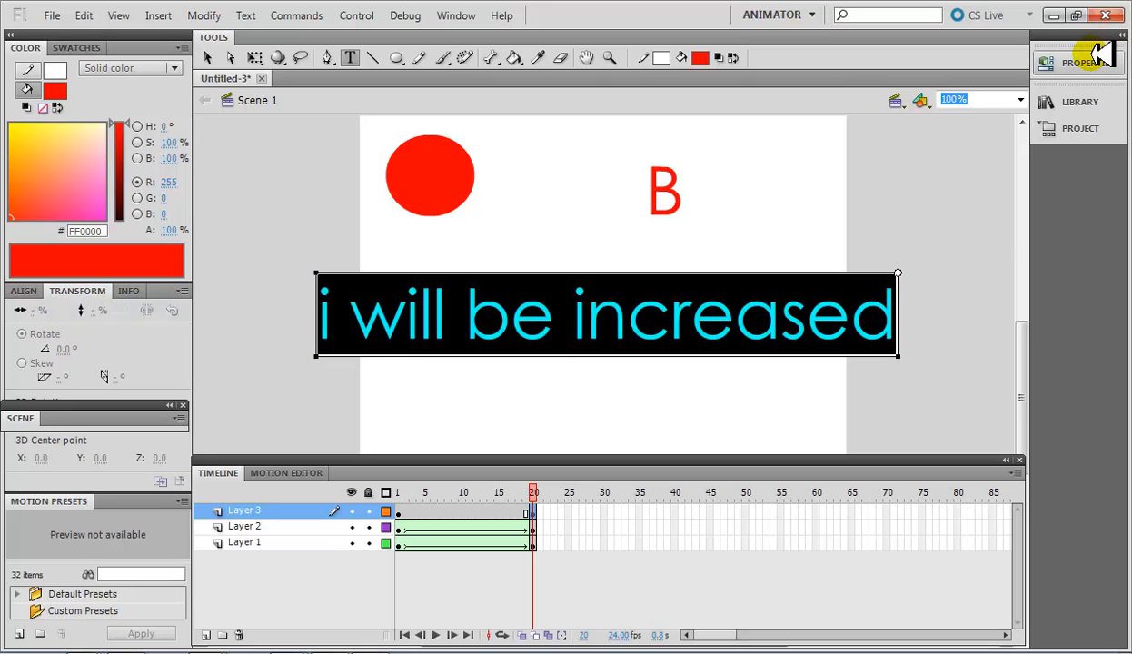
click(1081, 63)
click(881, 288)
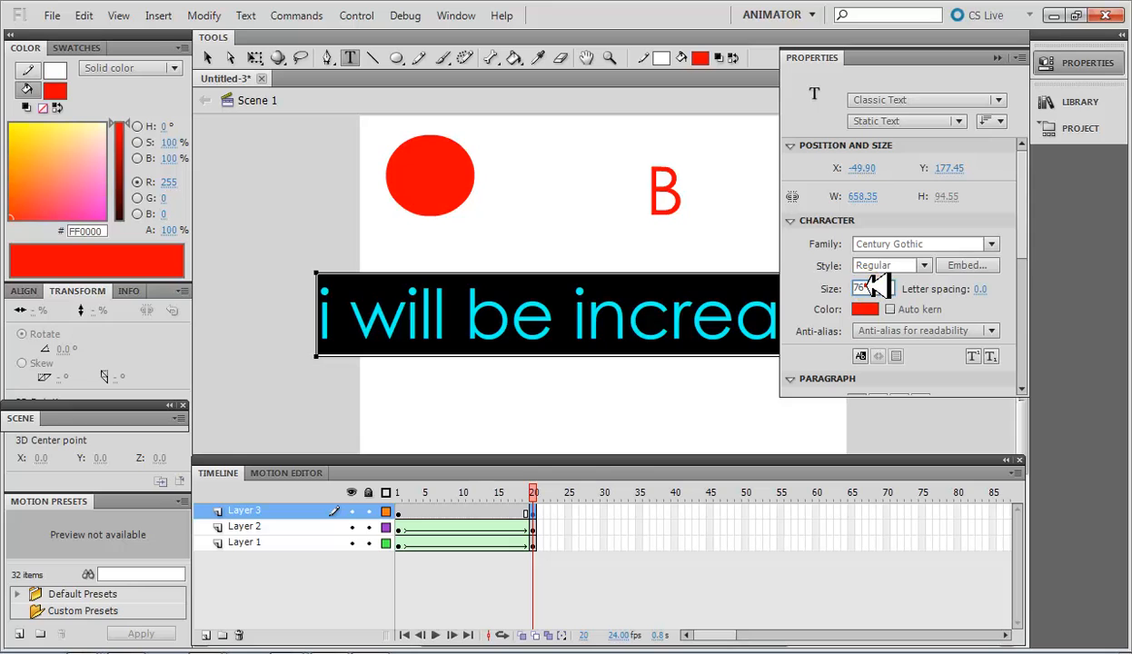
key(Return)
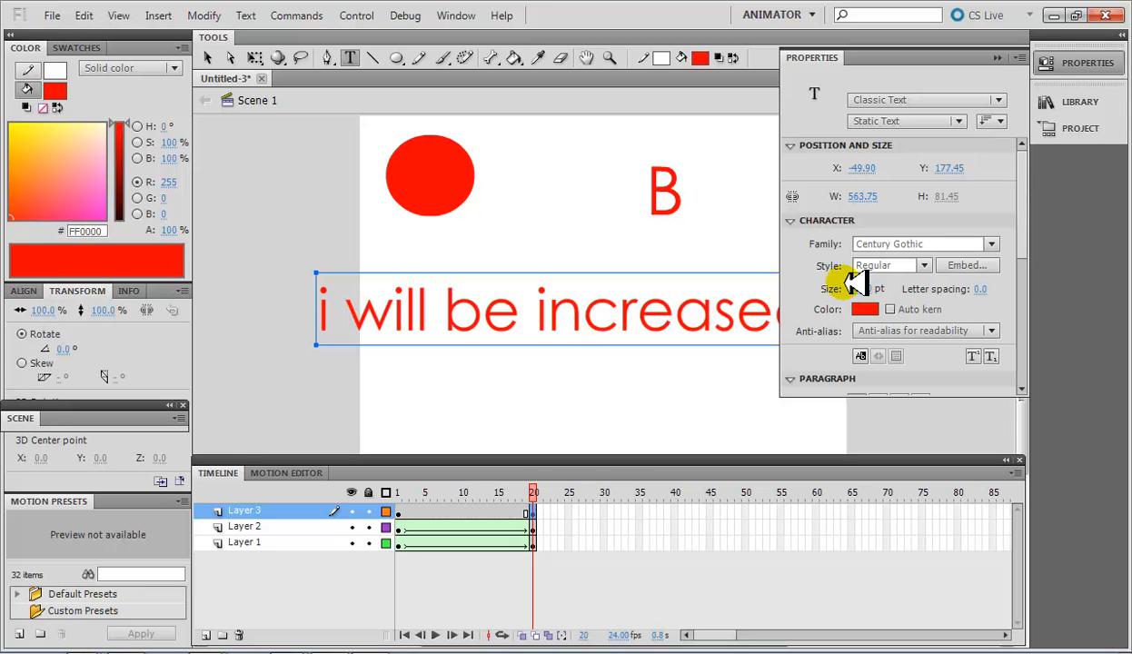
click(272, 193)
Step: Move the frame 20 text right and slightly down to centre it across the stage
click(207, 58)
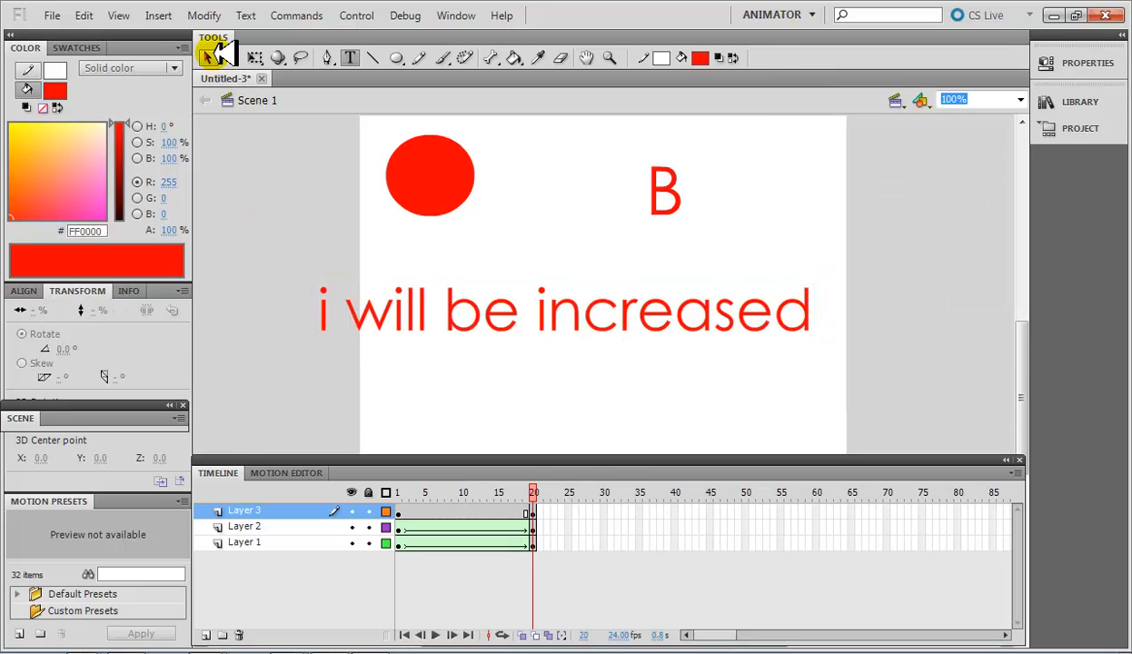
click(445, 309)
drag(496, 310, 534, 318)
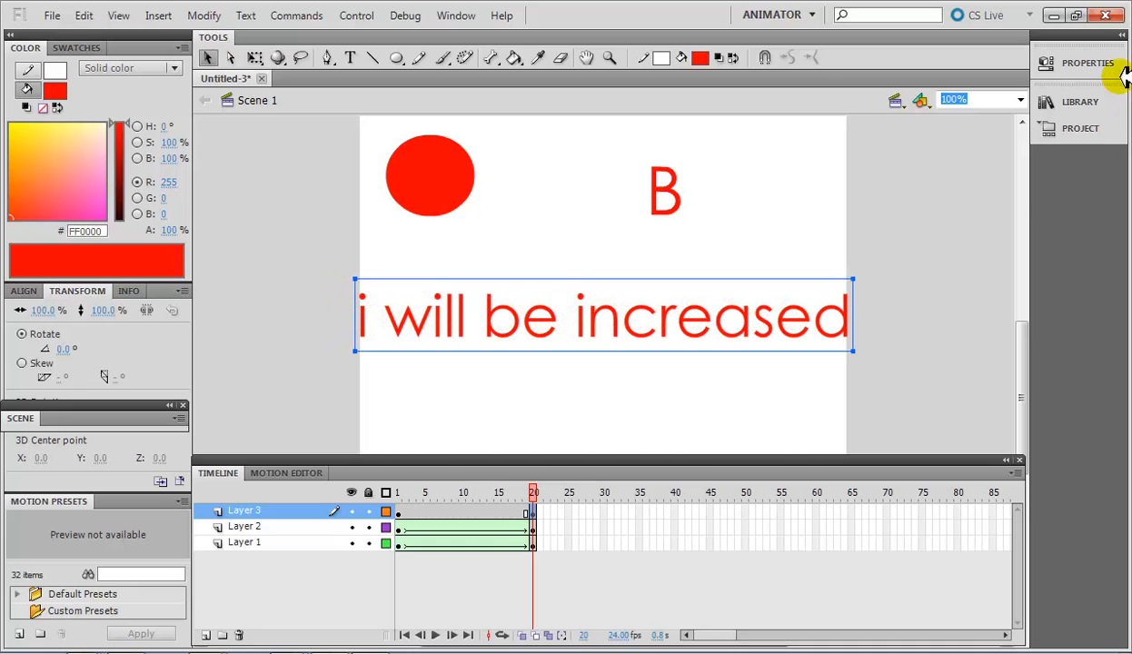
Step: Set the frame 20 text's font size to 62 pt and shift it slightly right to fit within the stage width
click(1086, 65)
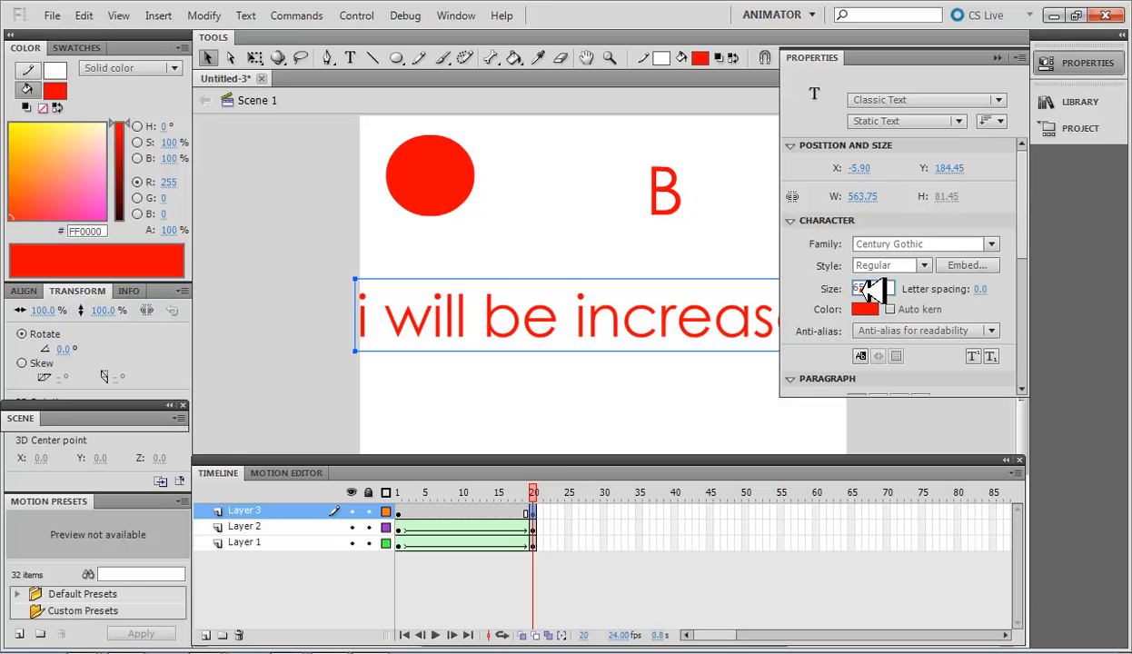
click(868, 289)
key(Return)
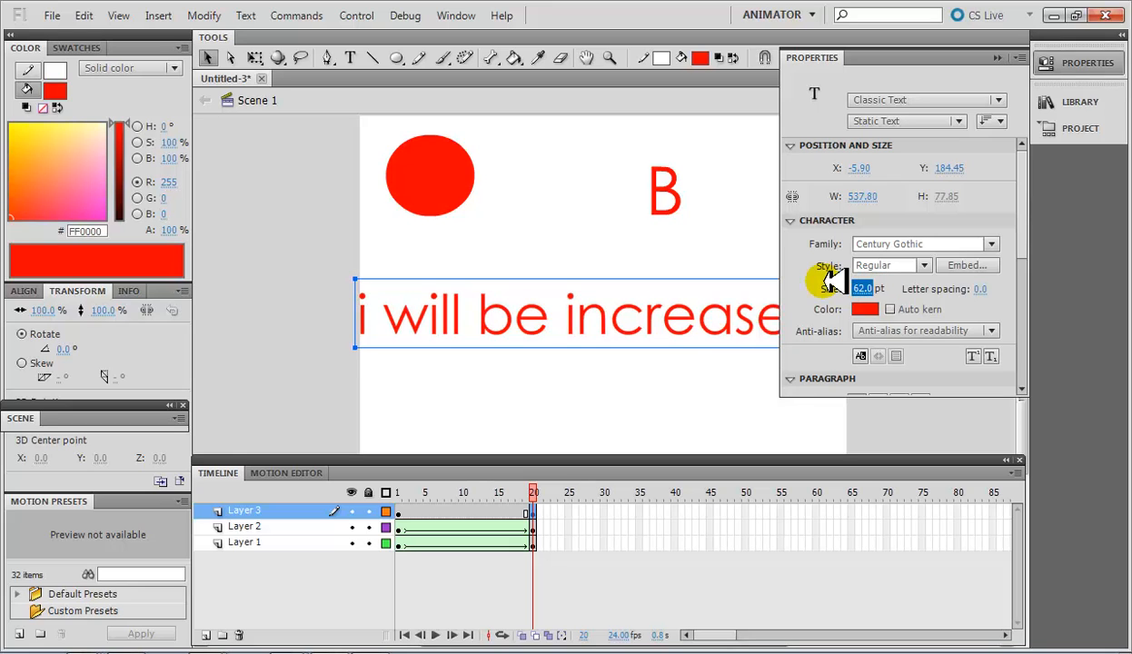
click(661, 377)
drag(682, 315, 691, 317)
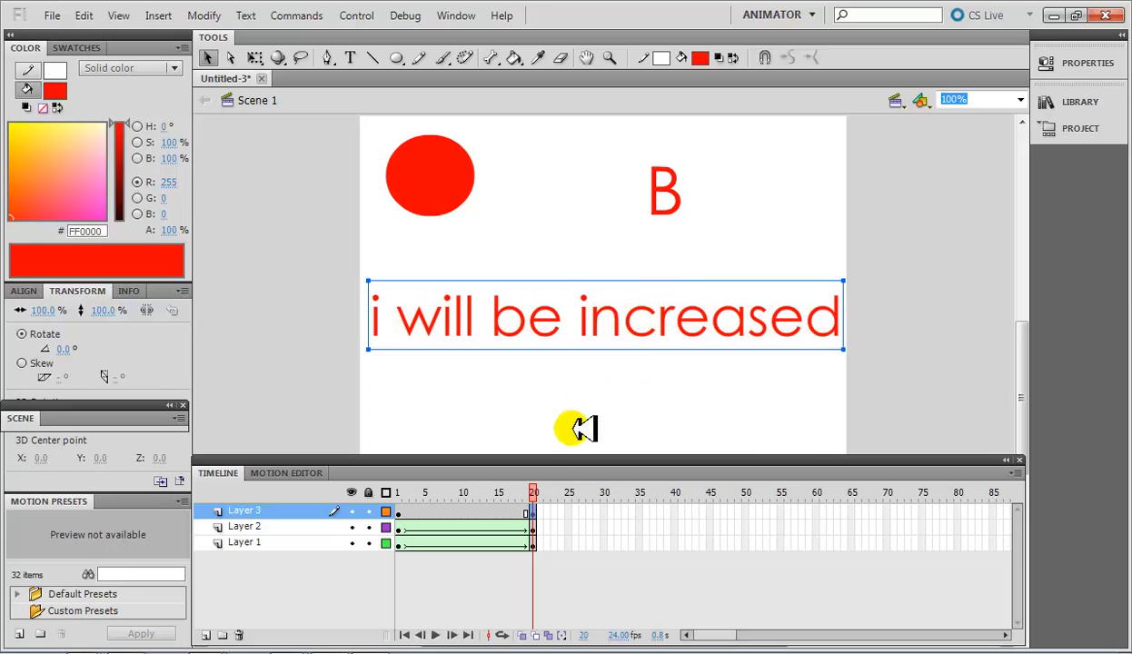
Step: Break apart the enlarged text in frame 20 of Layer 3 twice, into letters and then into shapes
click(492, 513)
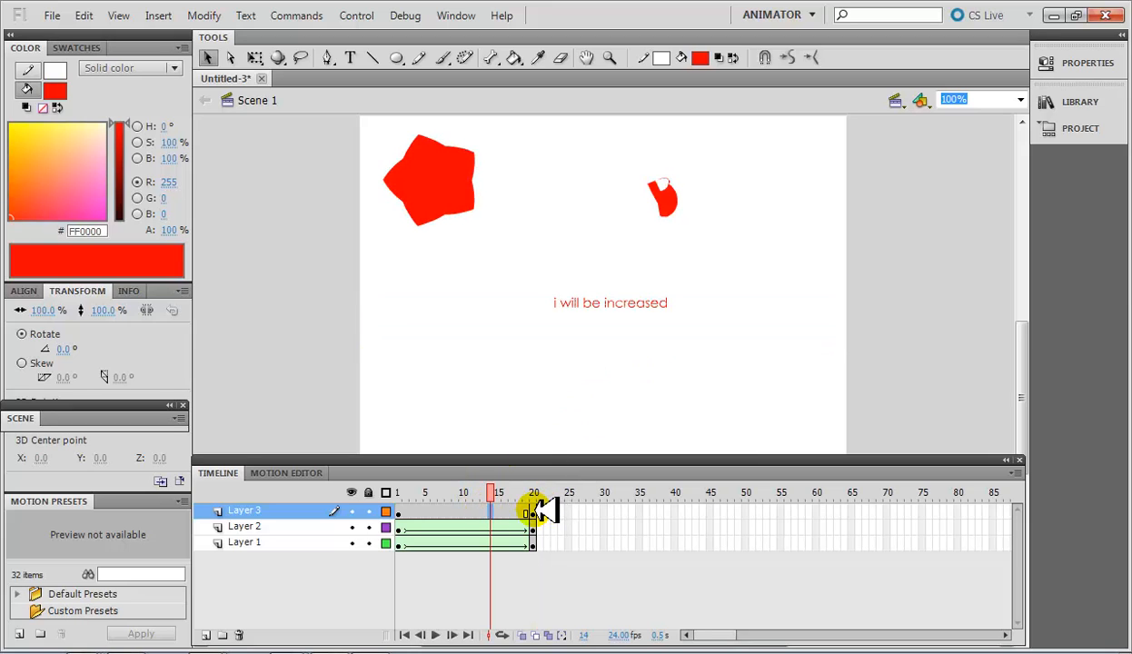
click(534, 512)
right_click(642, 318)
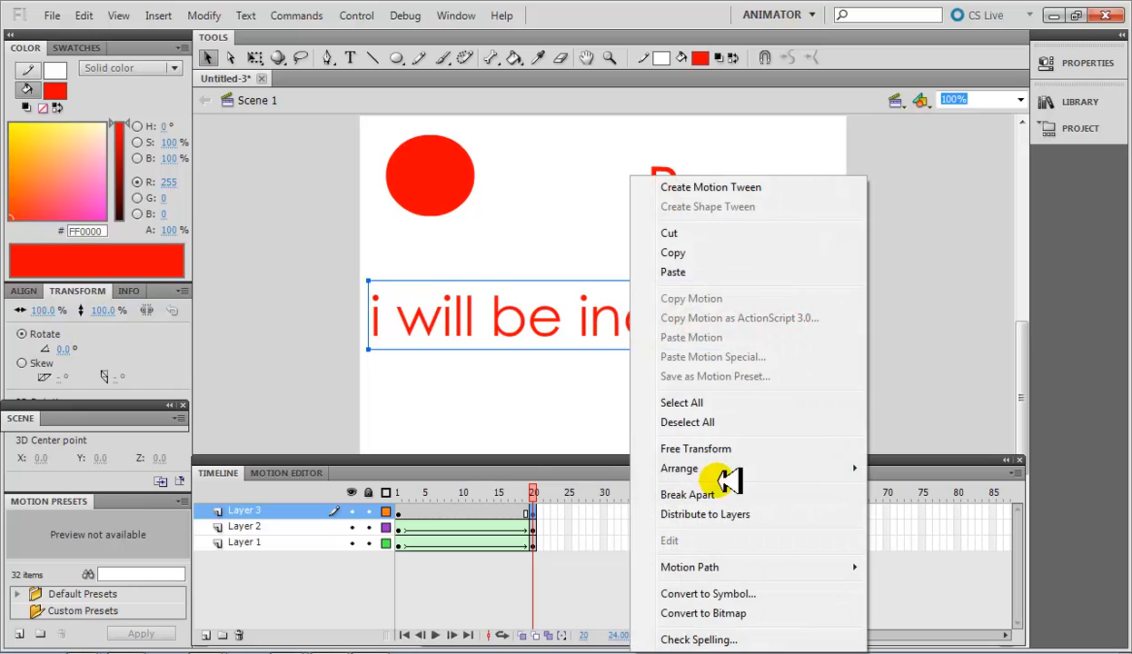
click(794, 494)
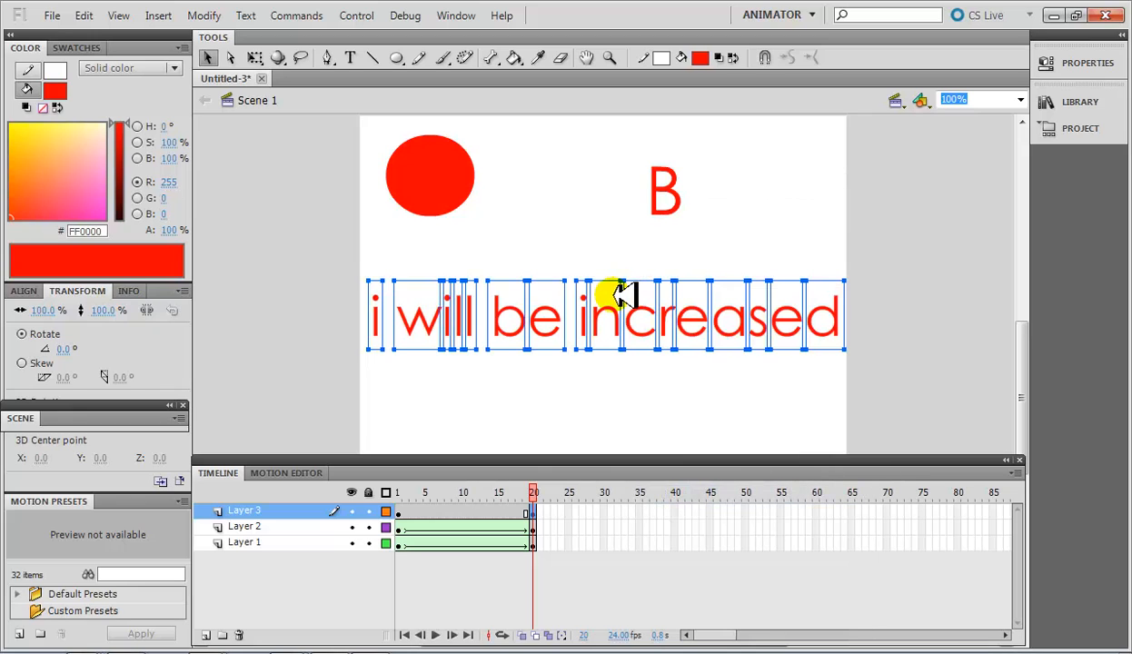
right_click(615, 295)
click(672, 494)
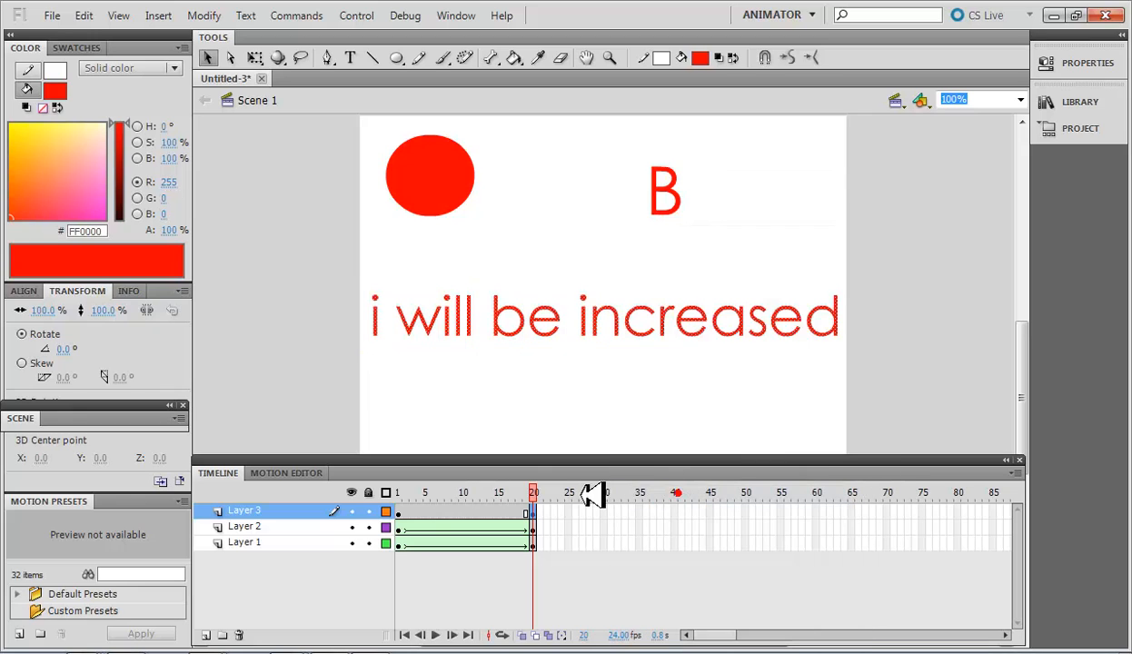
Step: Create a shape tween on Layer 3 starting from the keyframe at frame 1
click(400, 512)
right_click(398, 510)
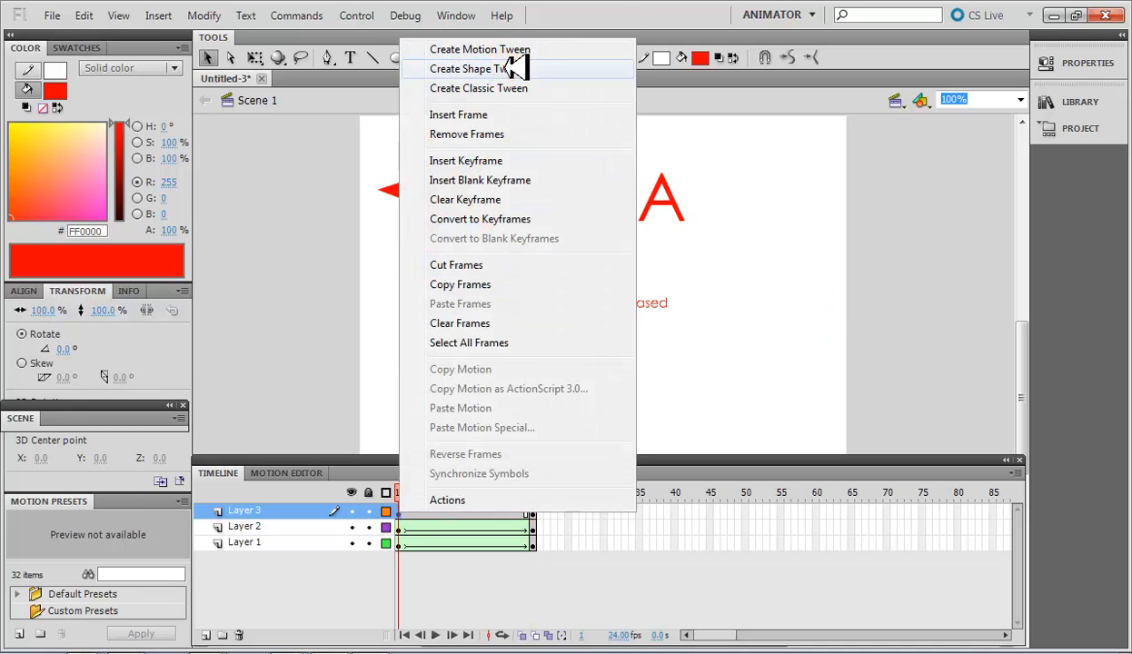
click(477, 69)
Step: Test the movie to preview all three shape tweens, close the preview and clear the stage selection
key(ctrl+Return)
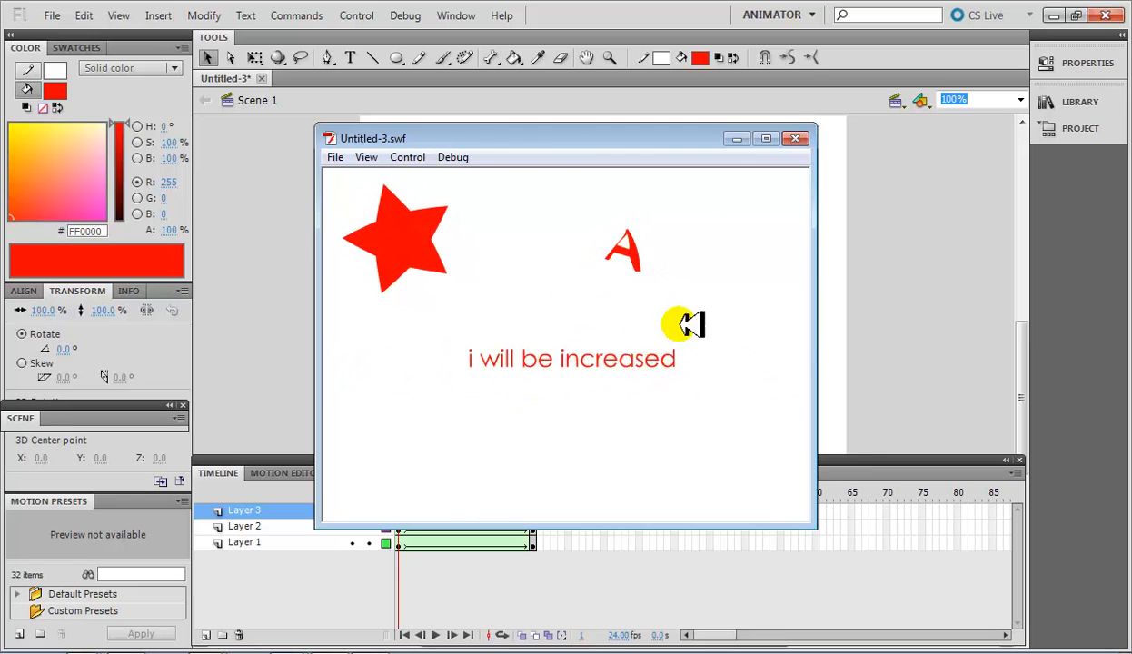
click(796, 139)
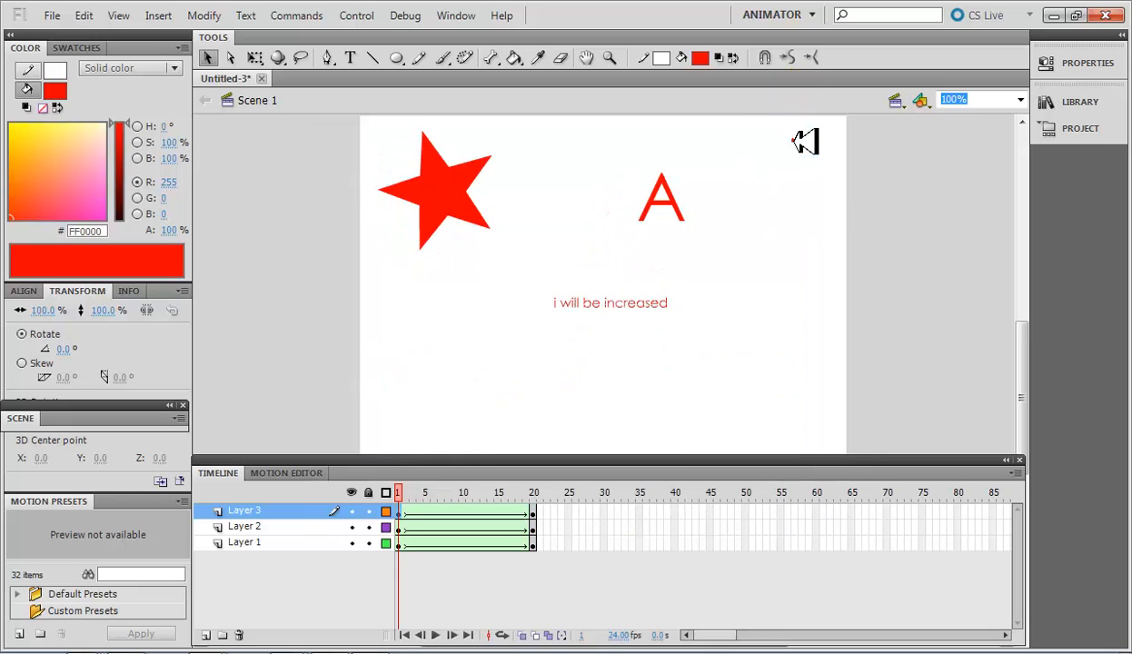
click(266, 243)
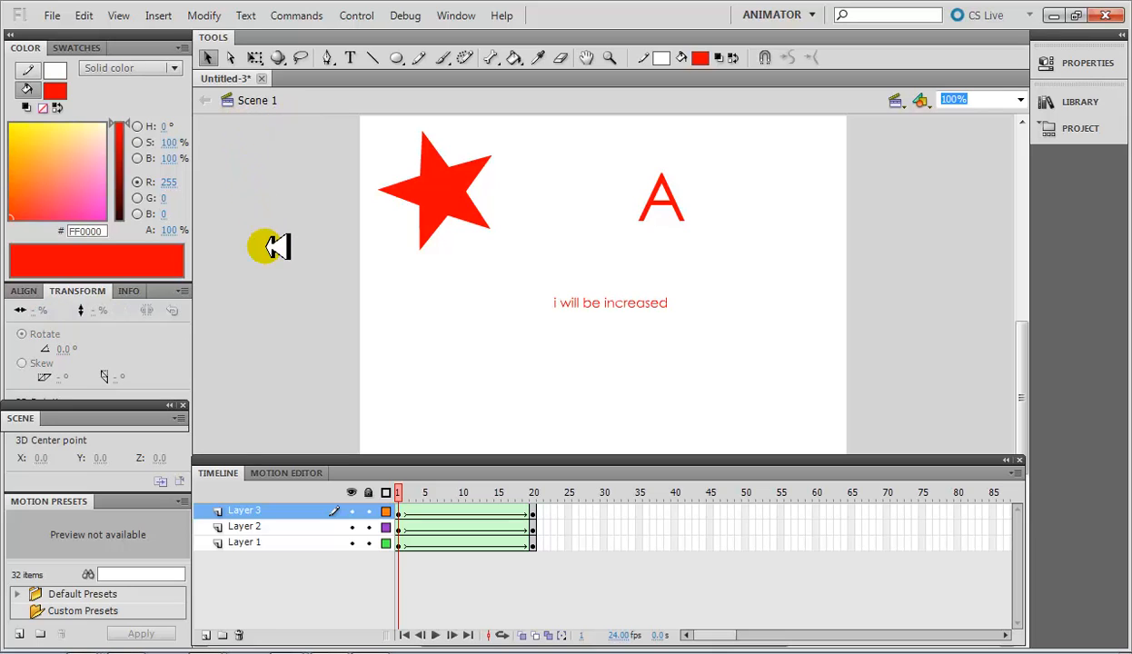